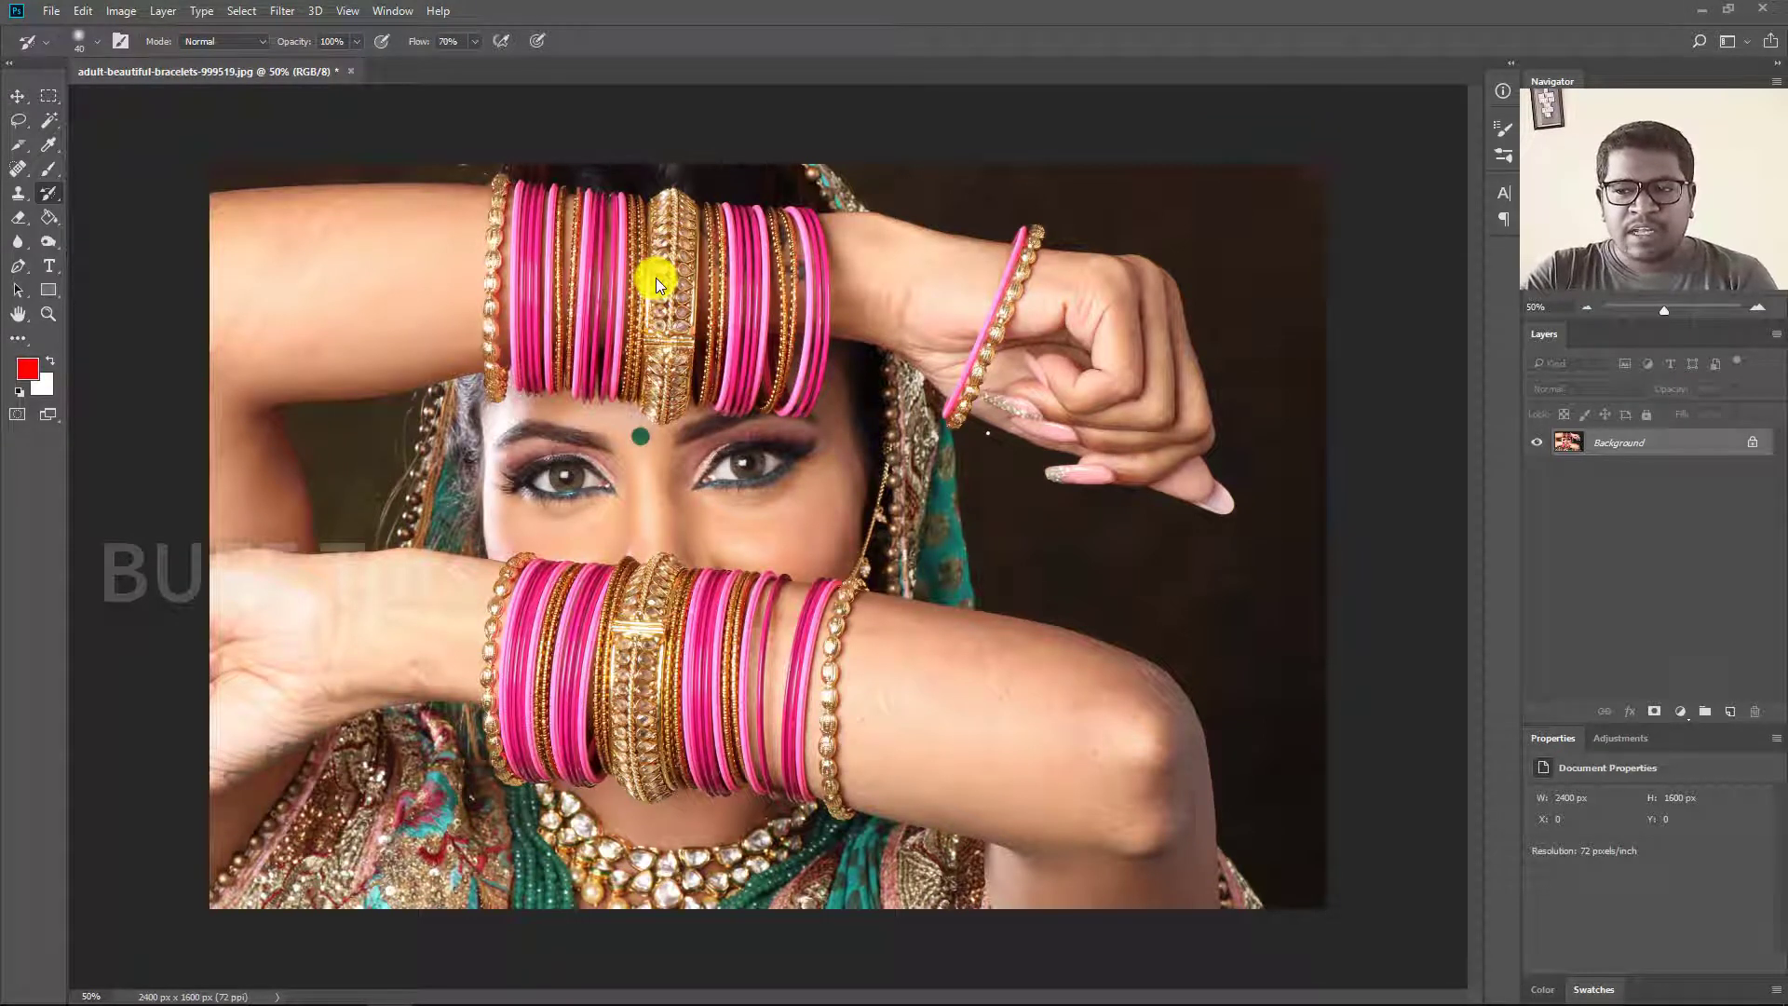
Show the History Brush / Art History Brush flyout in the toolbar.
right_click(53, 193)
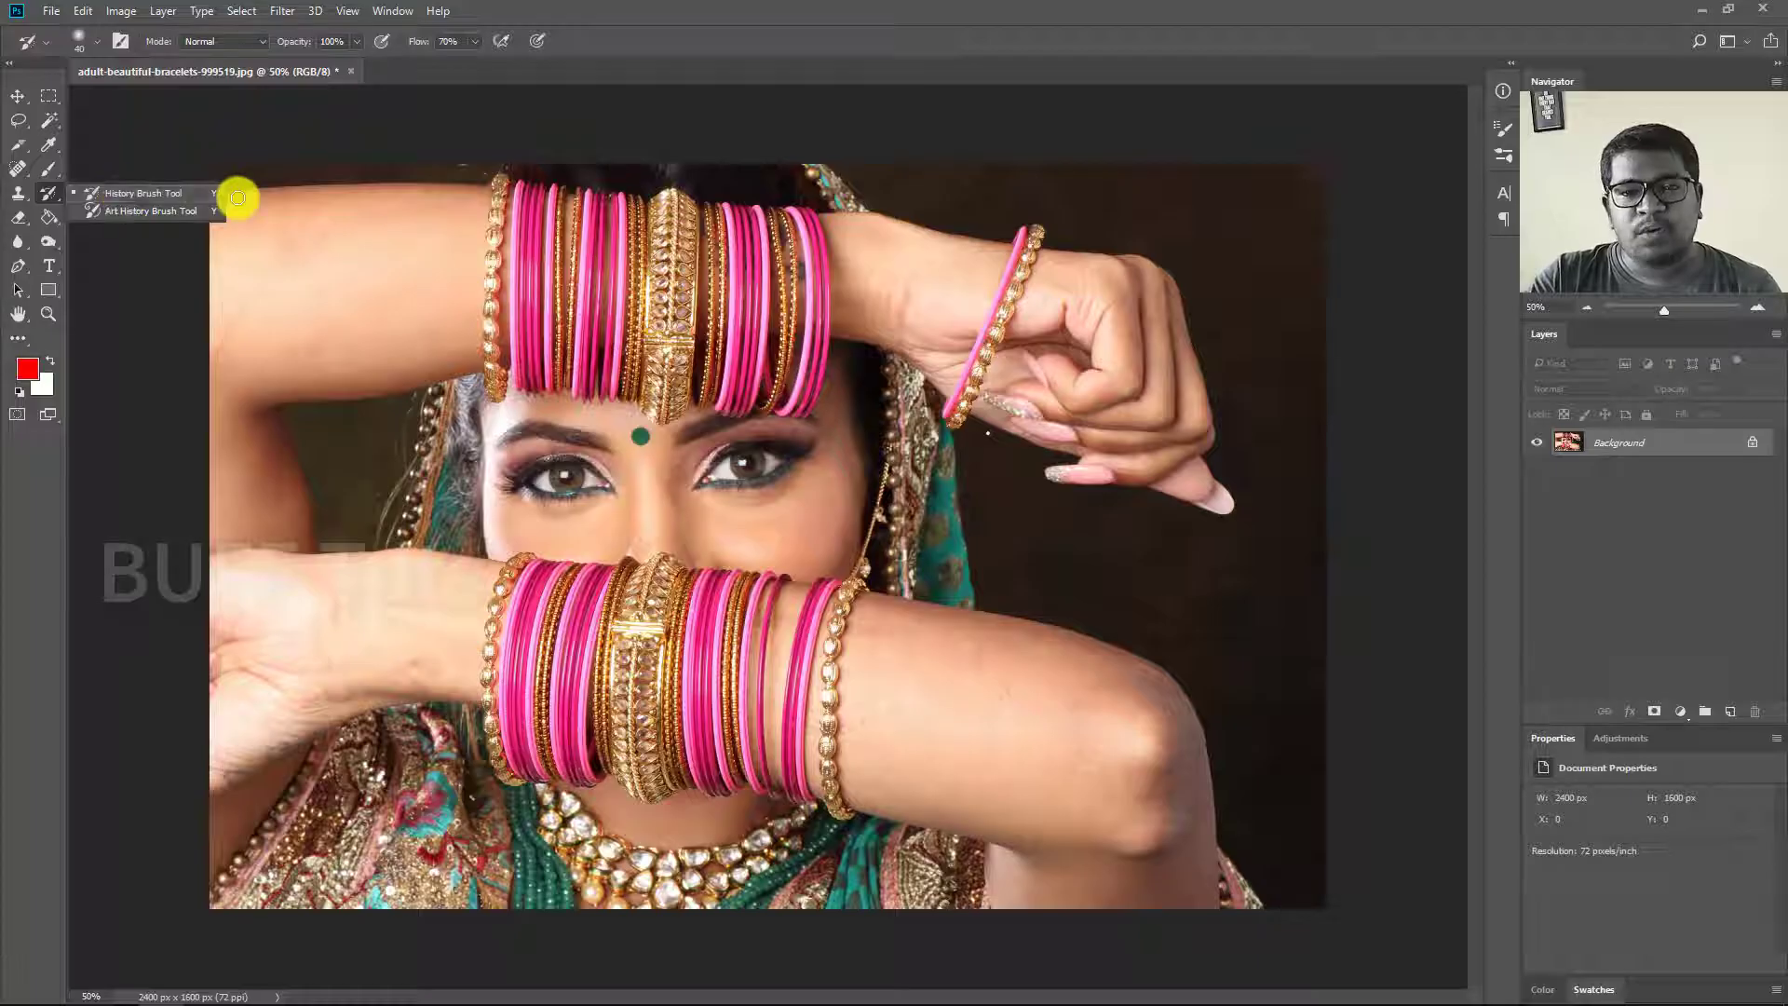
Select the History Brush and confirm its 40 px tip at 0% hardness.
left_click(154, 195)
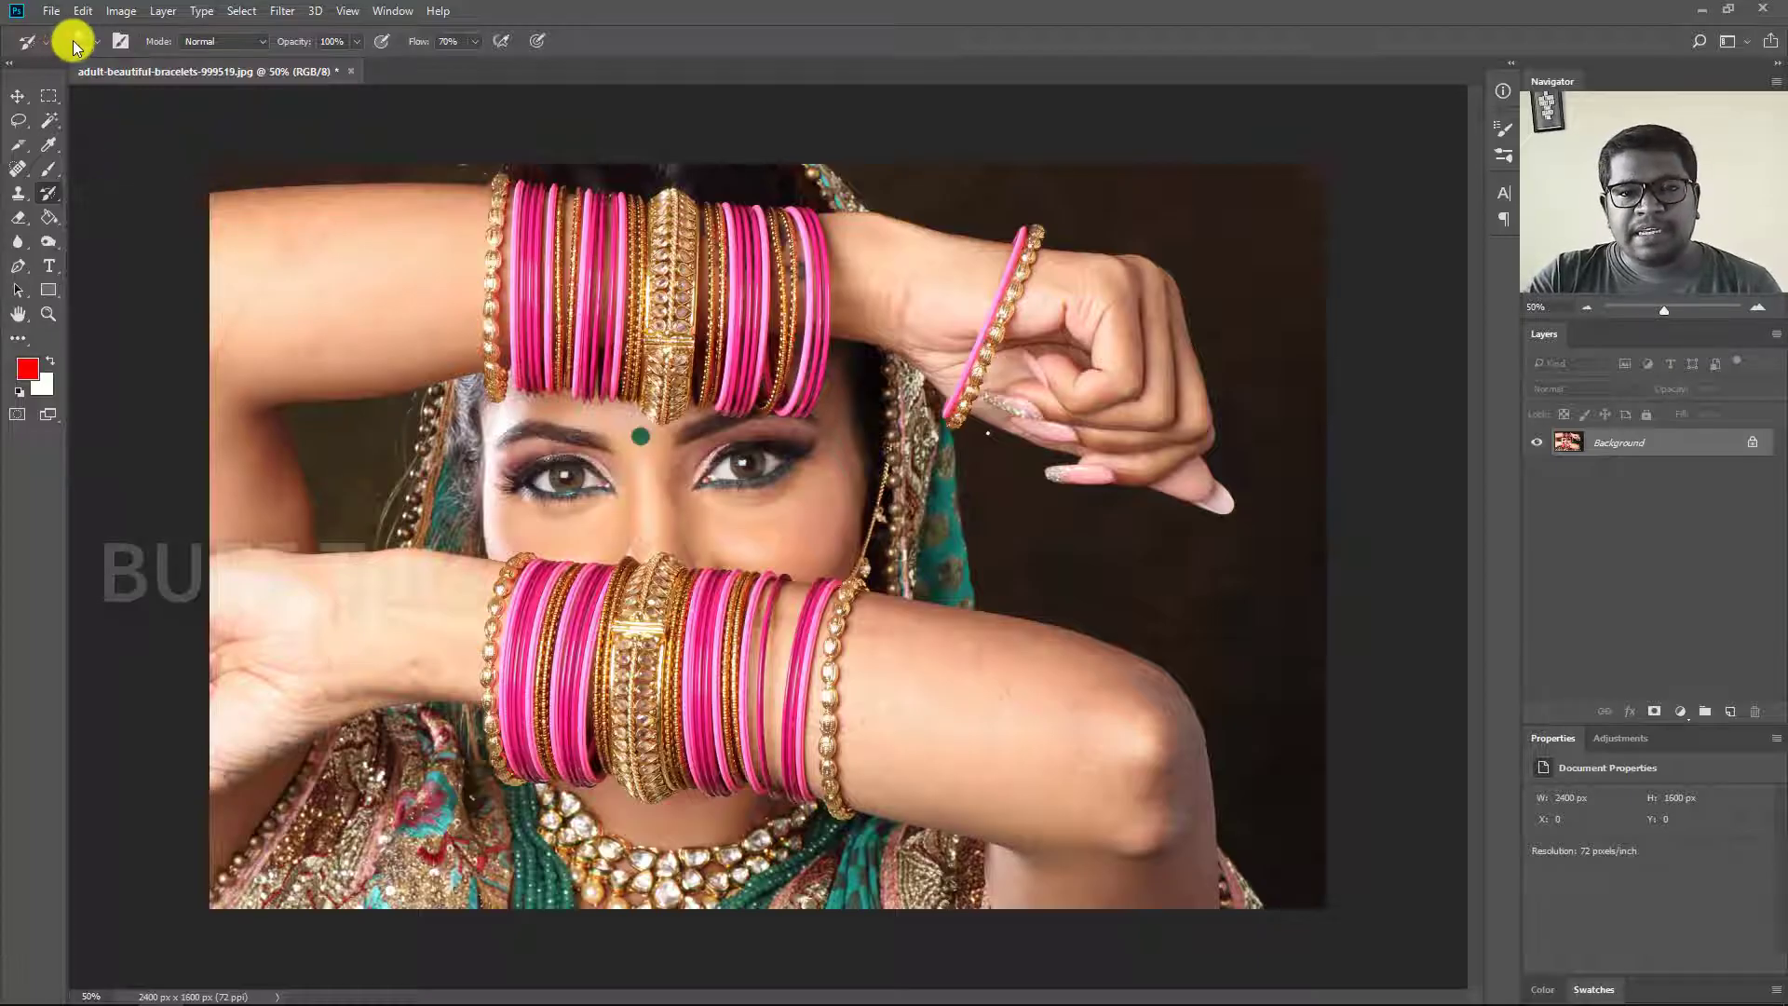
left_click(74, 42)
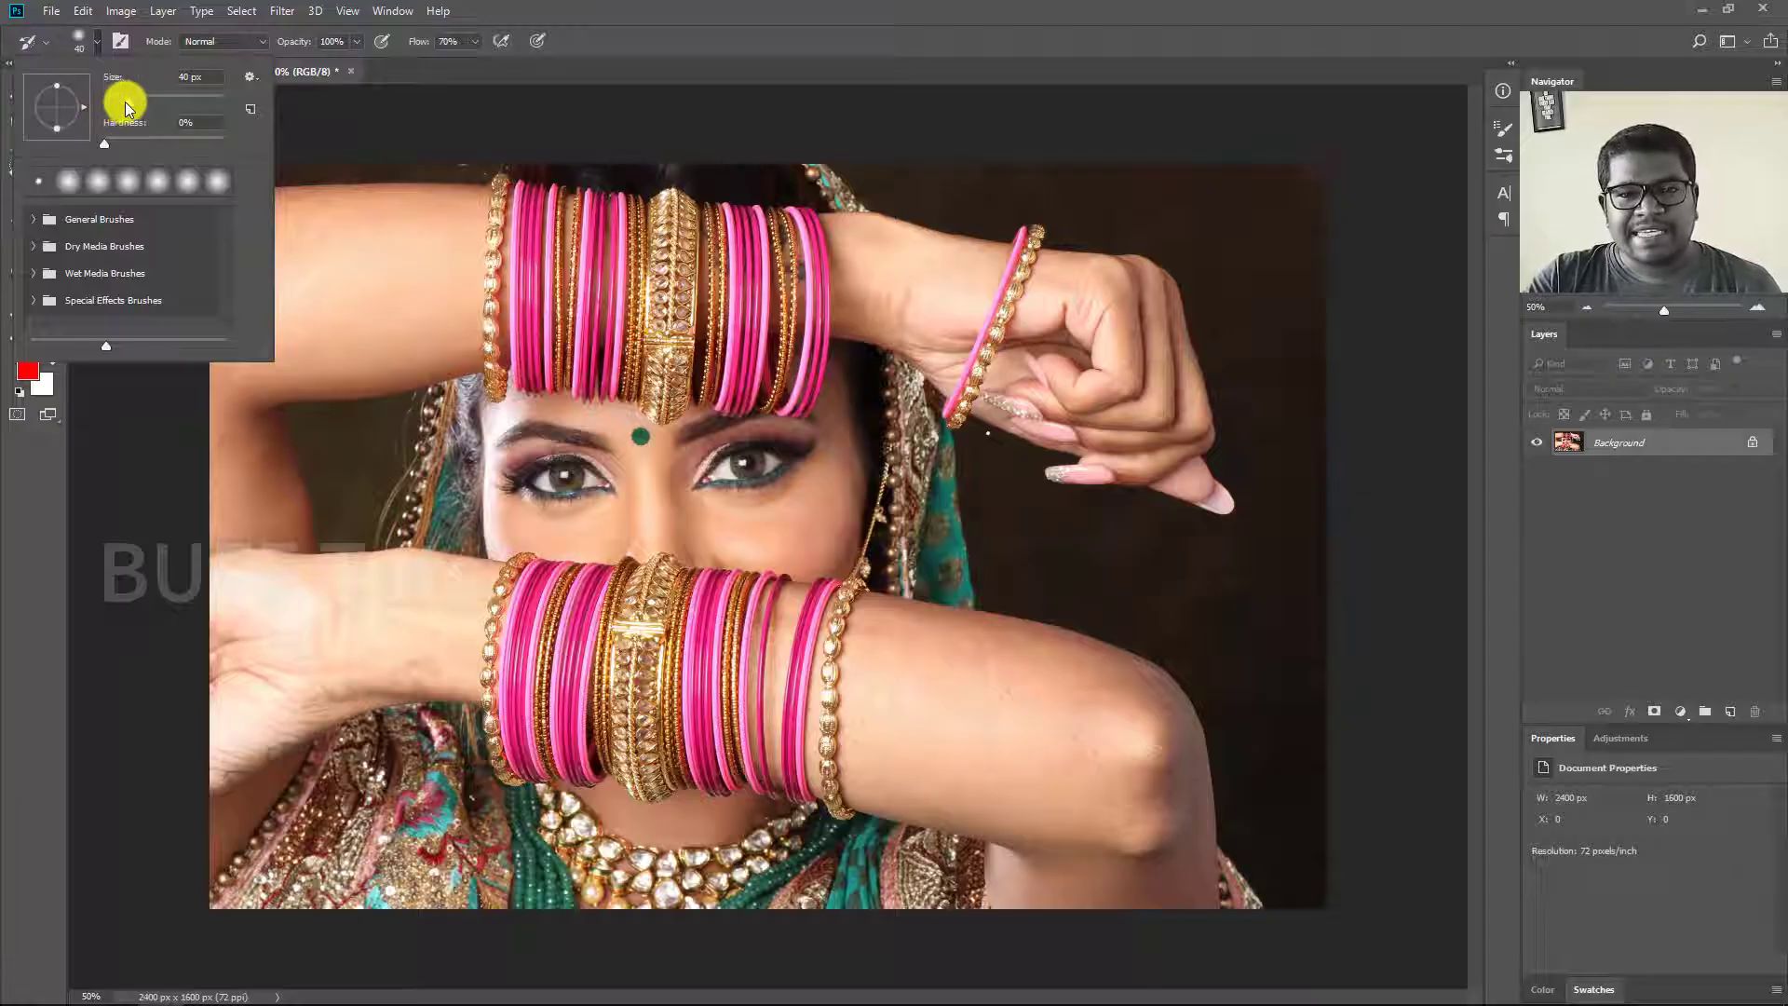
left_click_drag(109, 142, 86, 145)
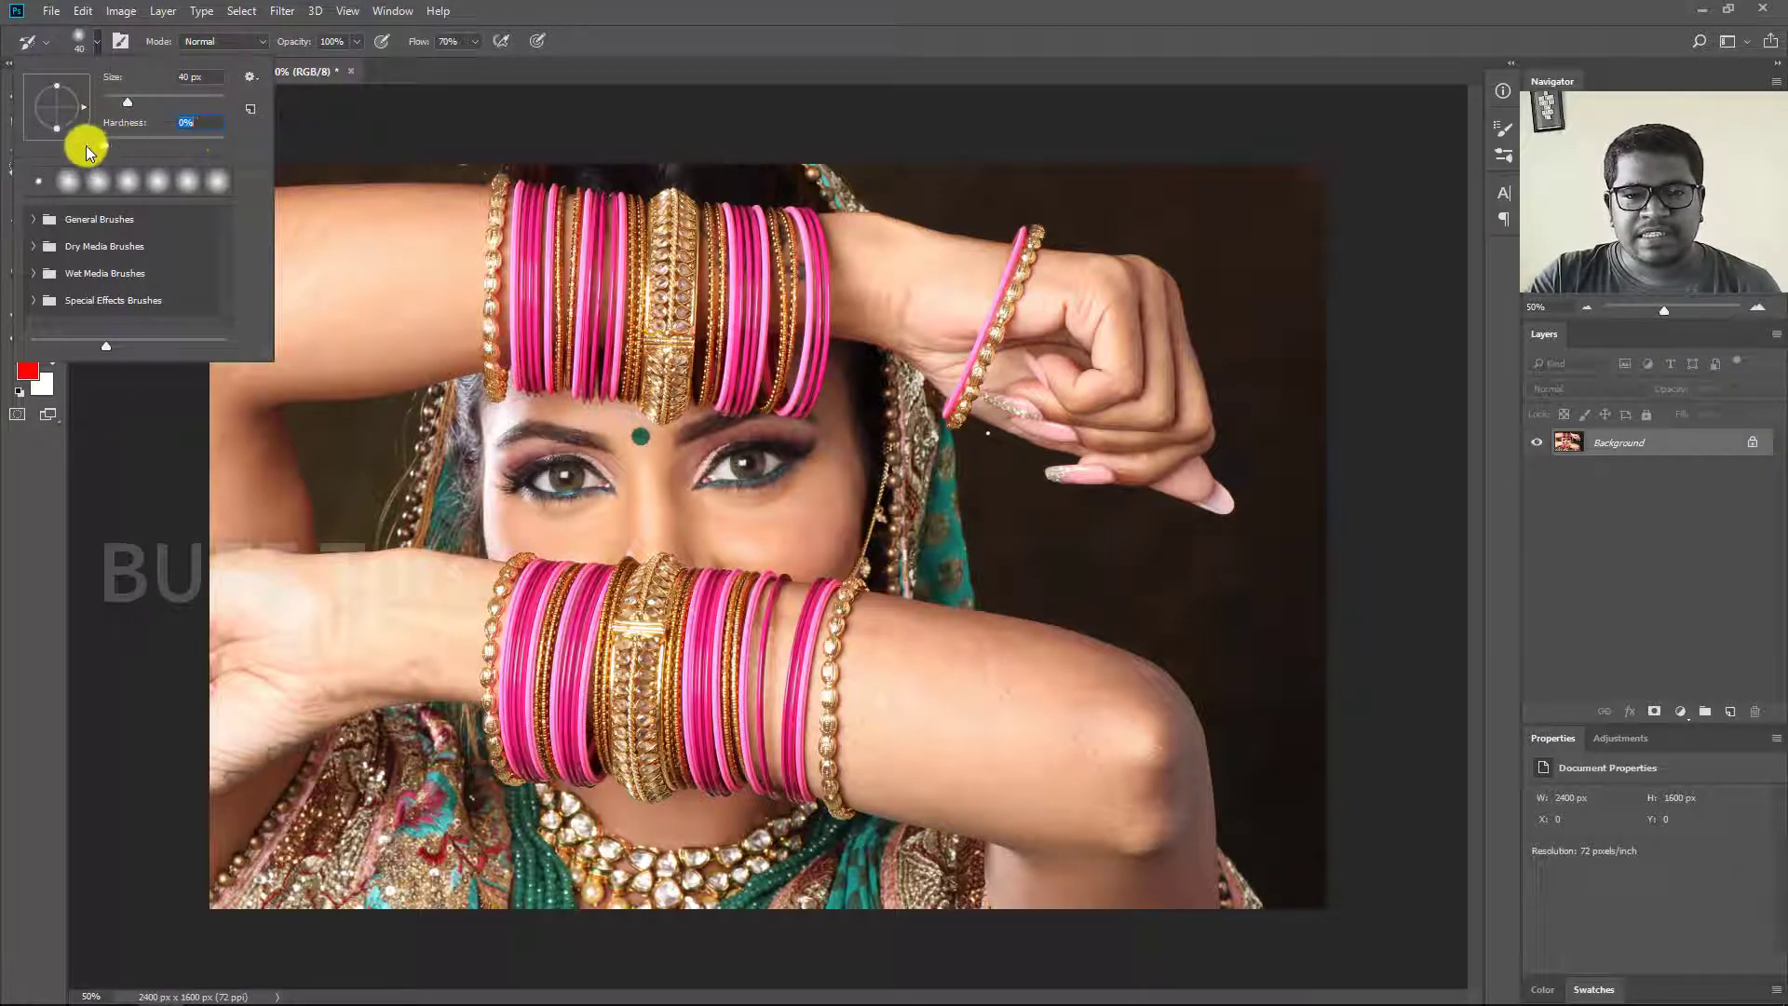
left_click(120, 46)
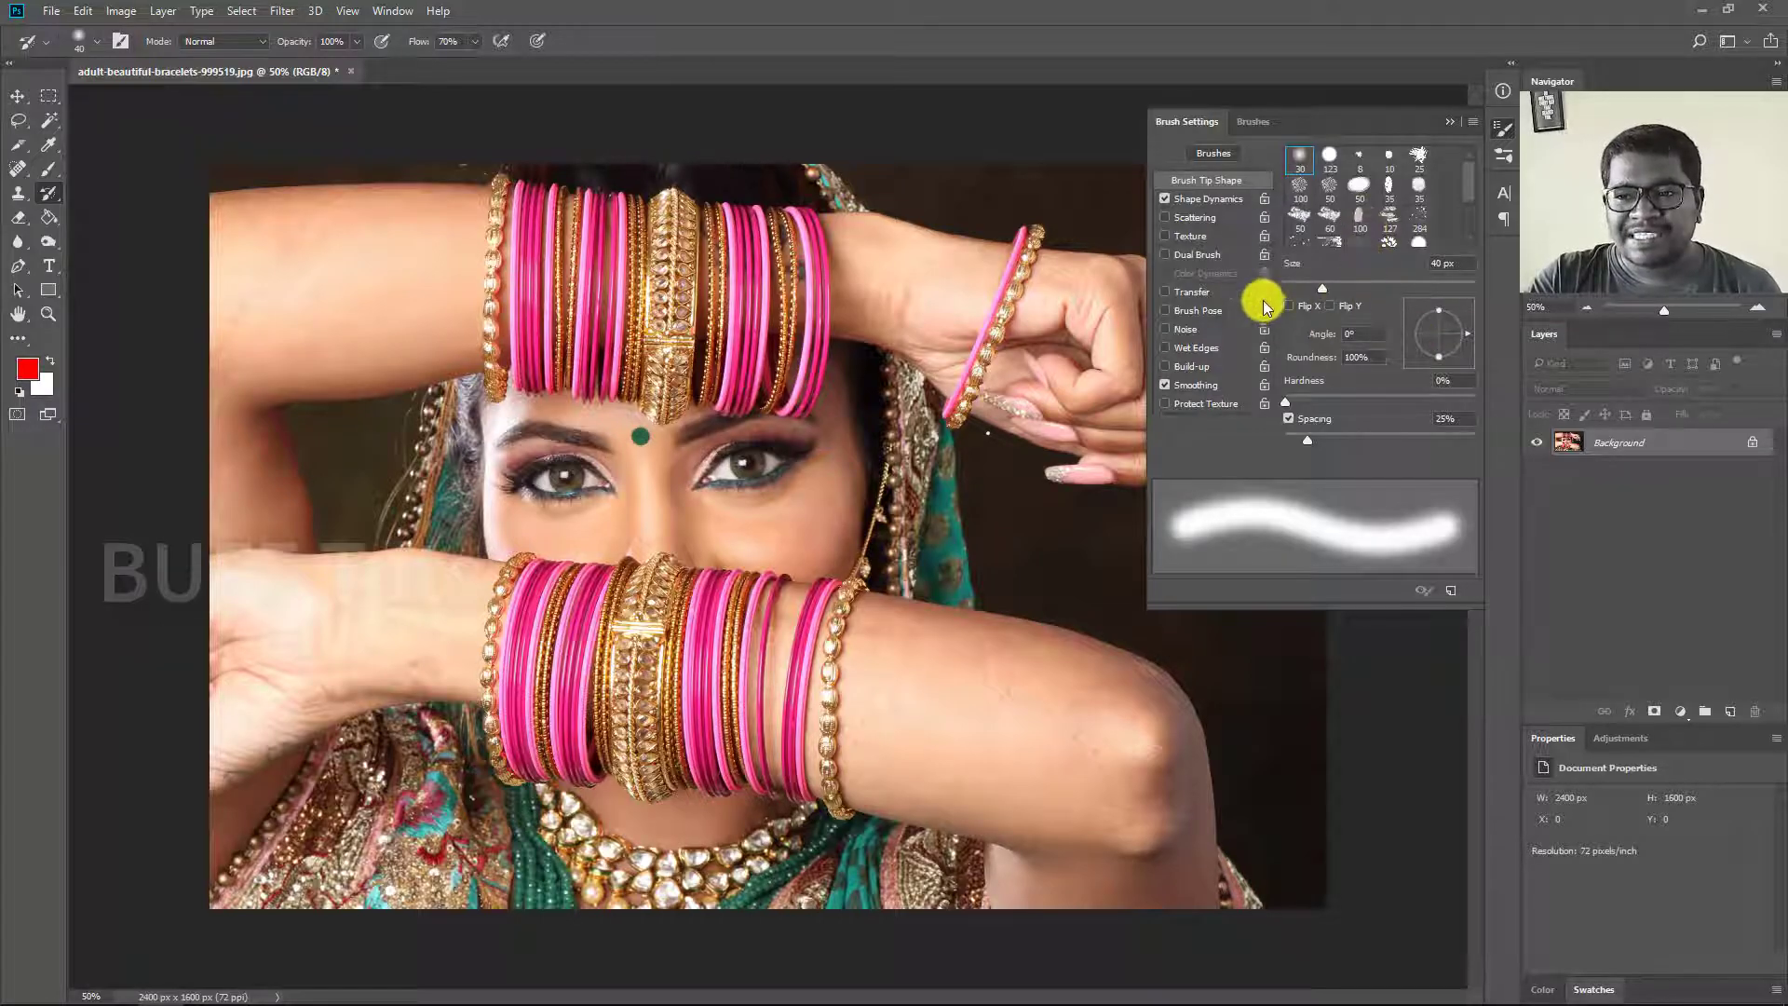
left_click(1503, 128)
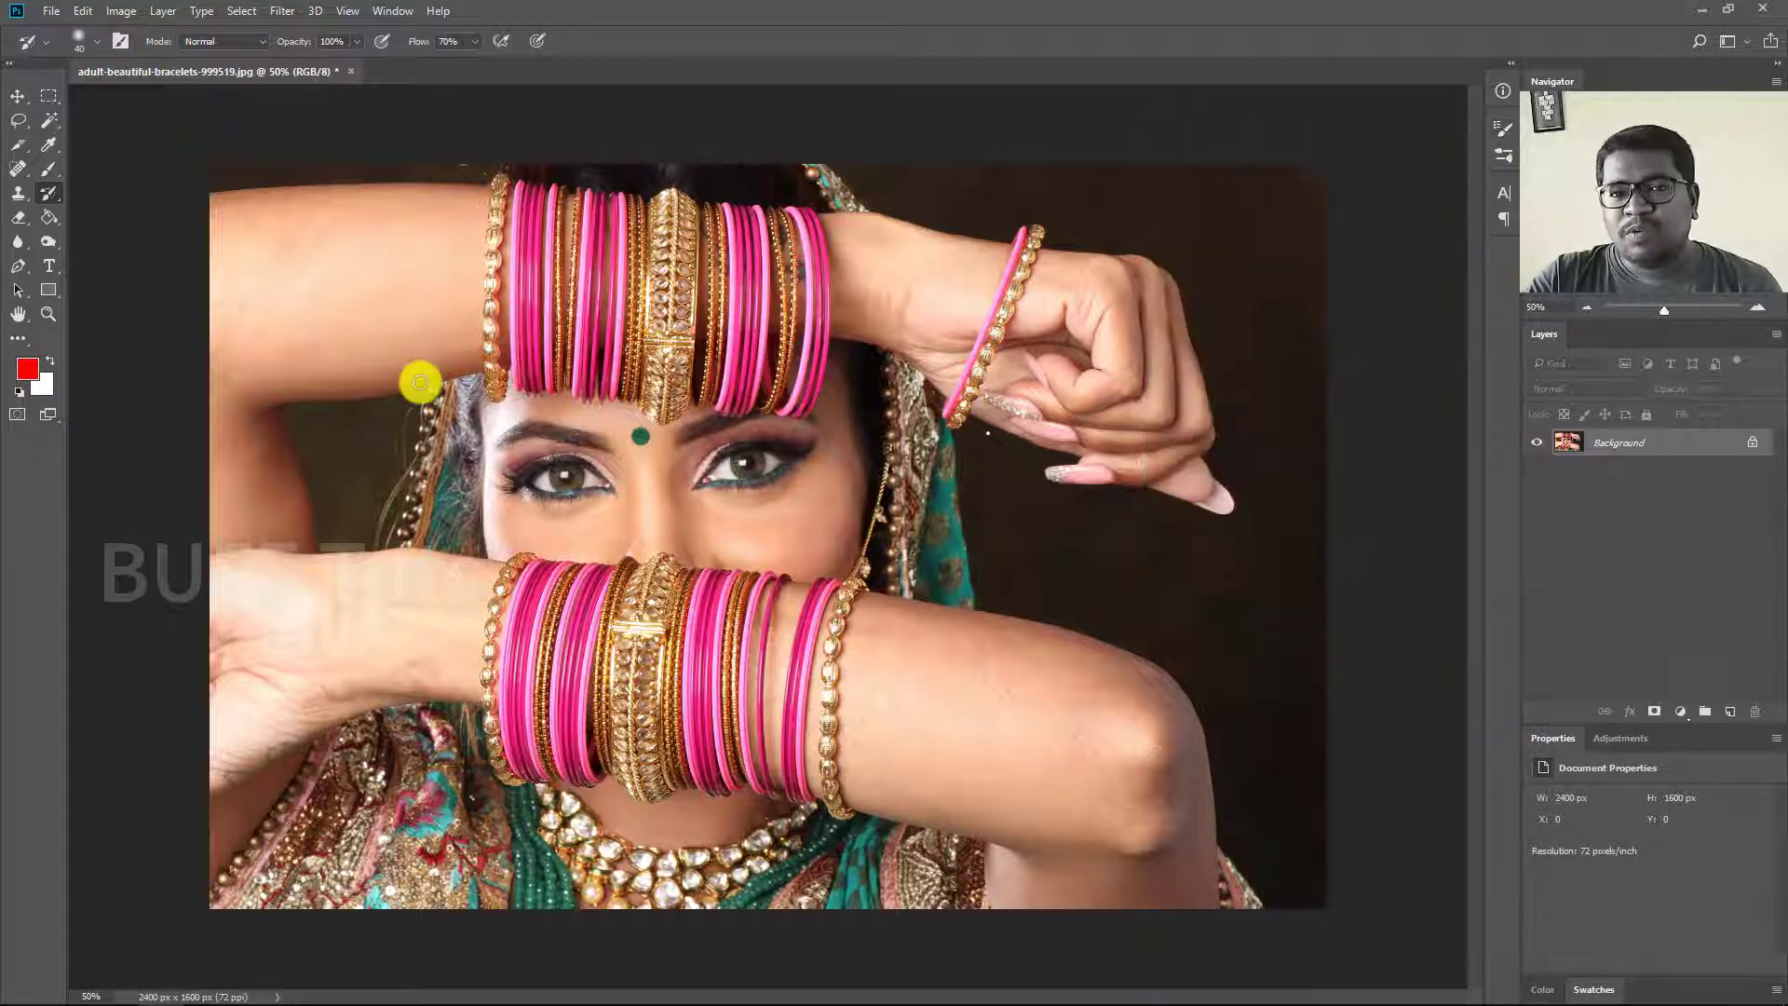
right_click(50, 193)
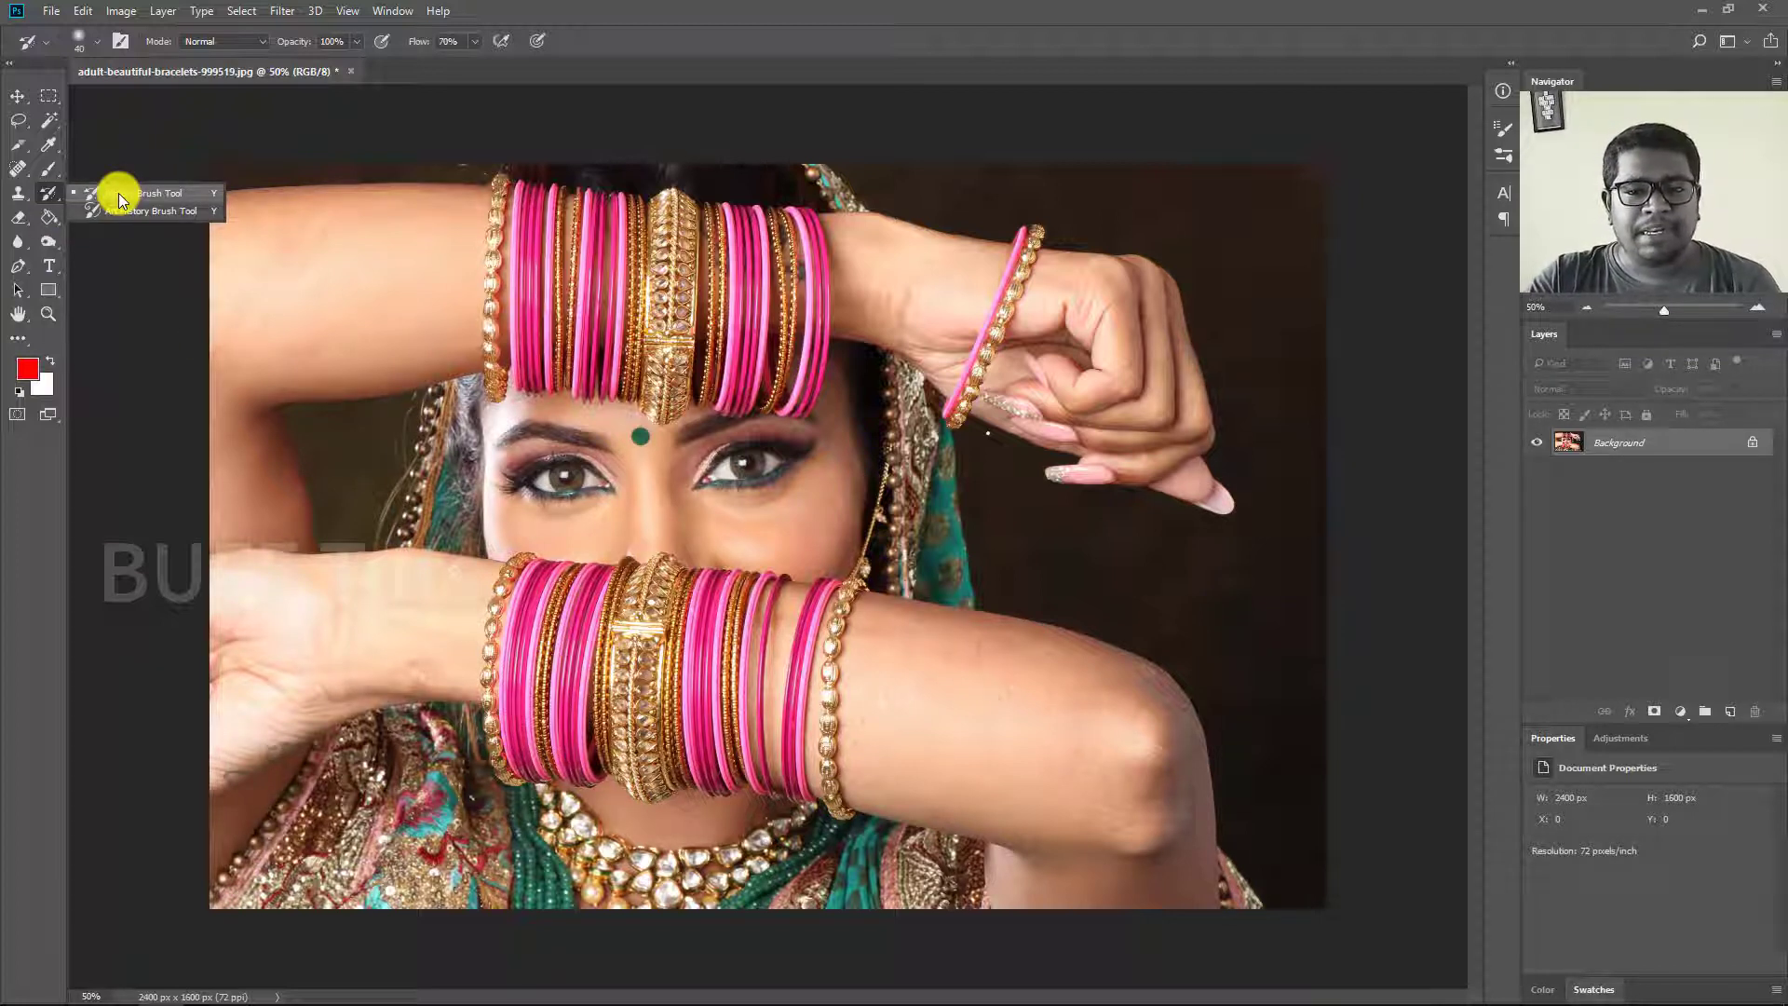
left_click(119, 193)
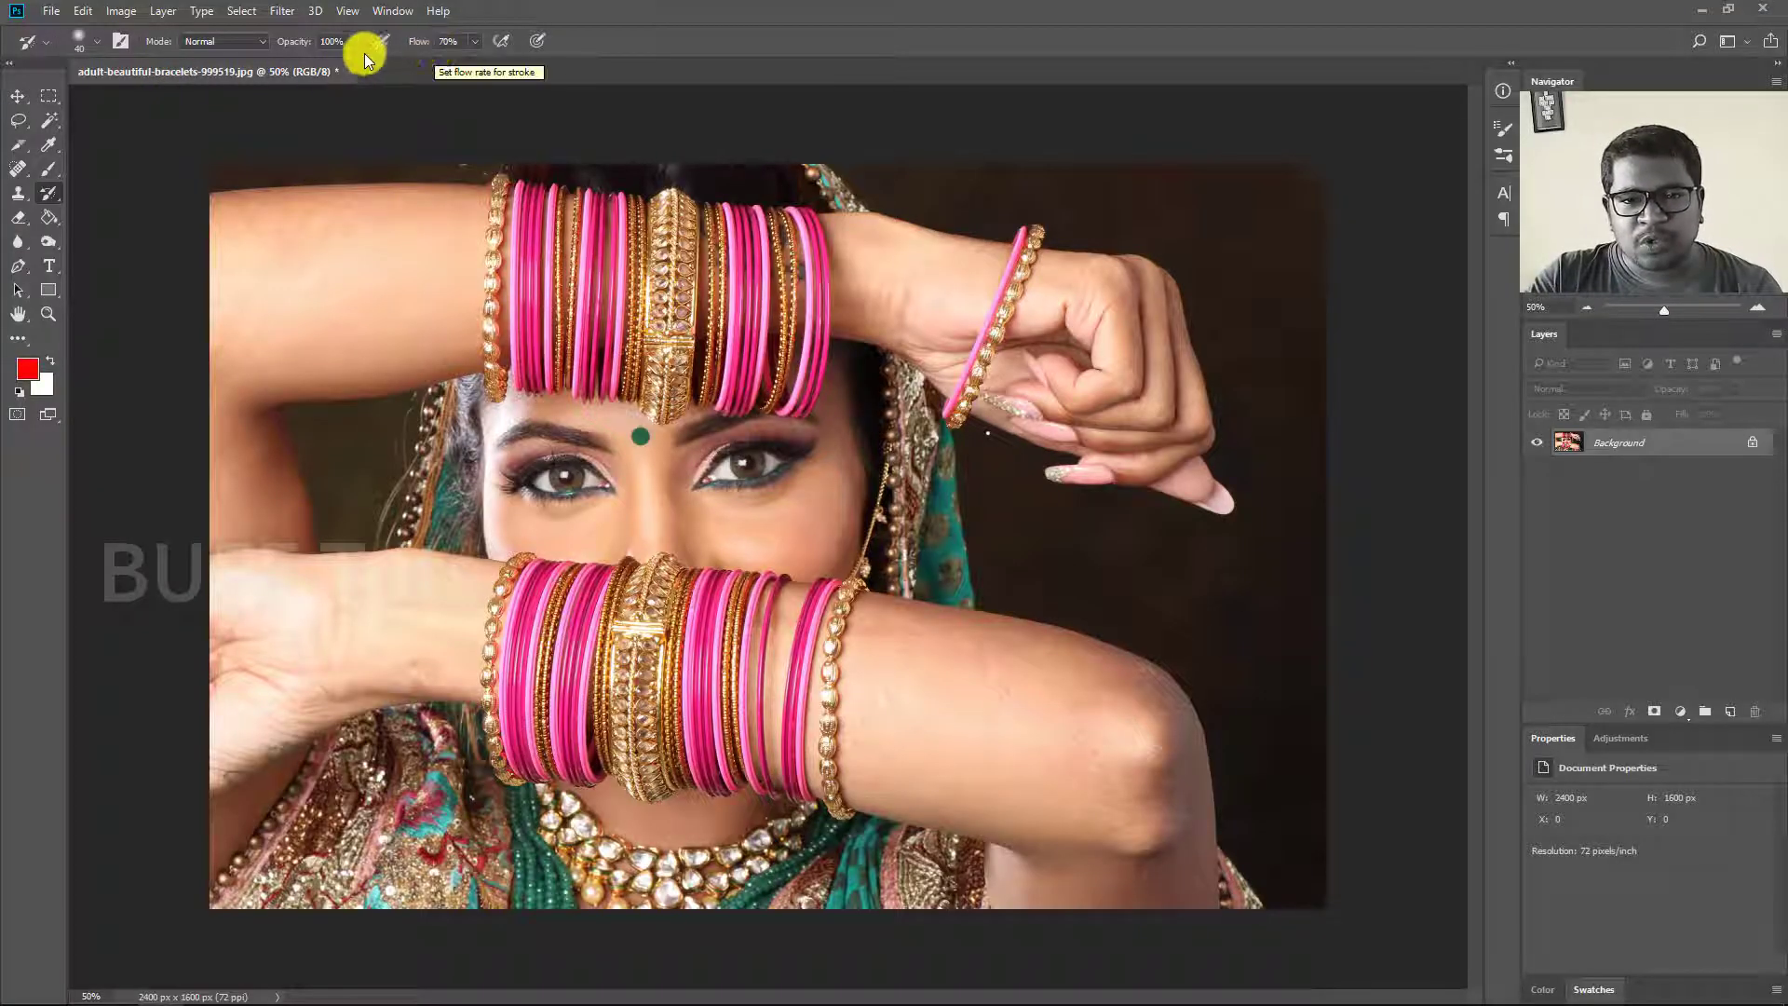
left_click(265, 39)
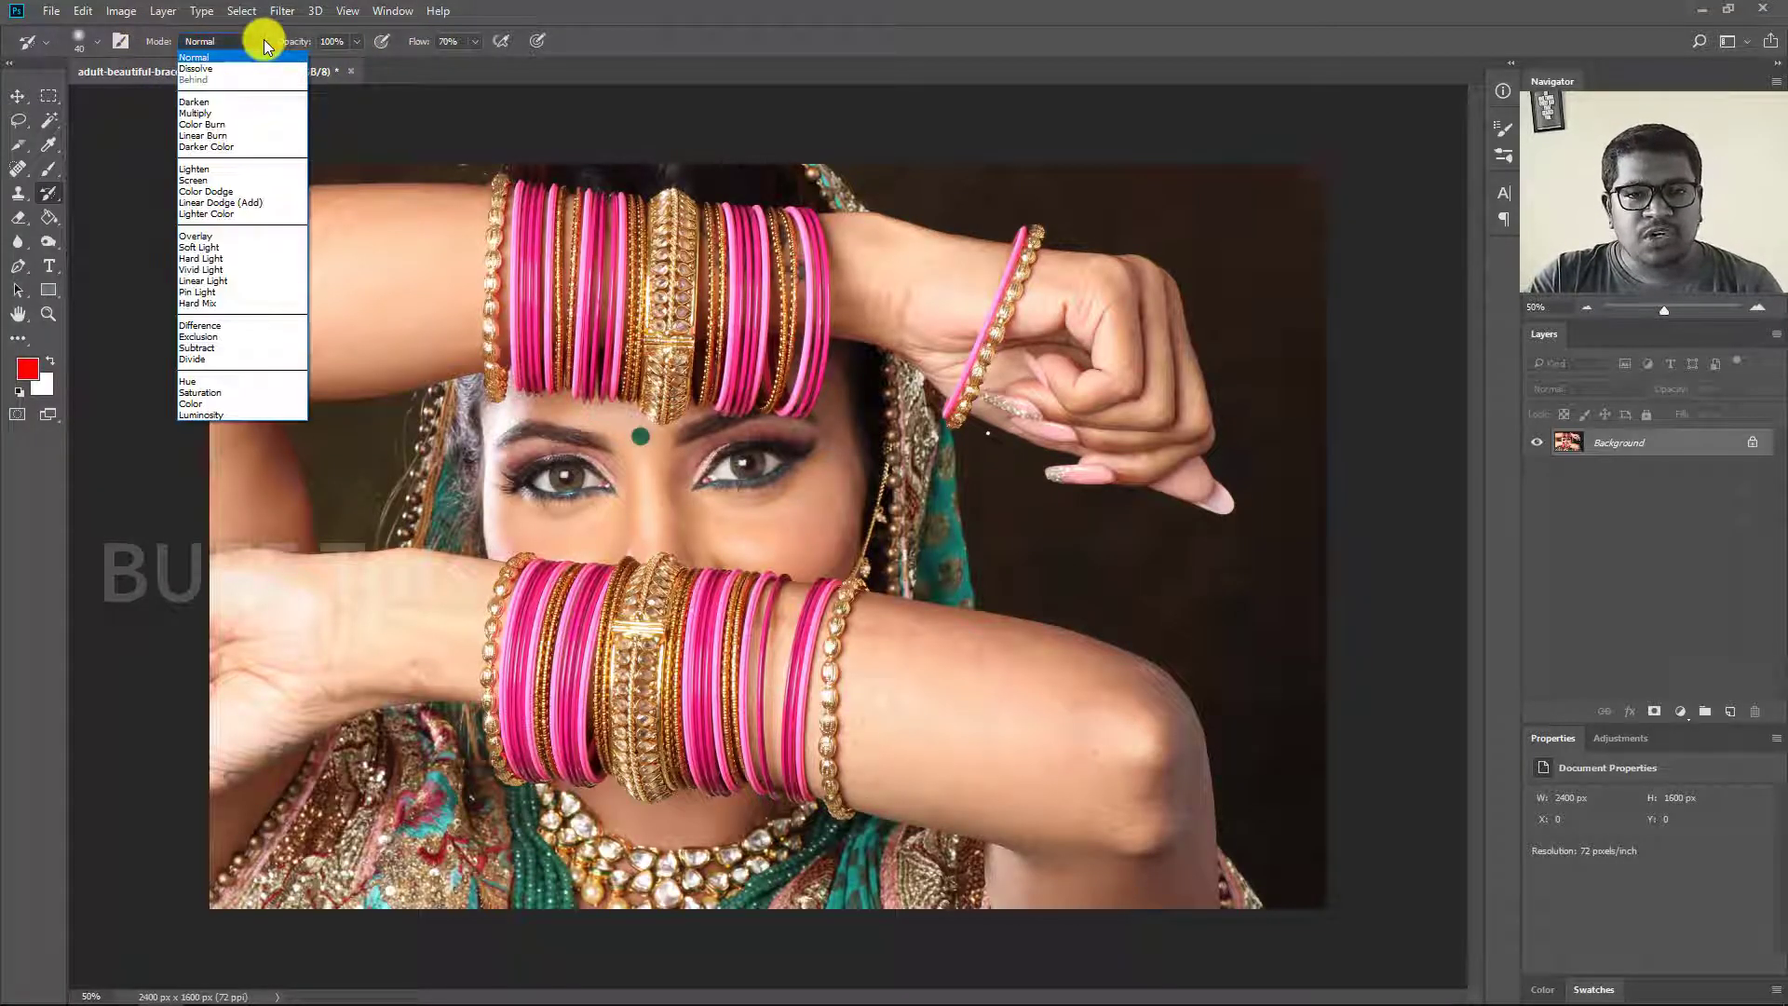
left_click(264, 39)
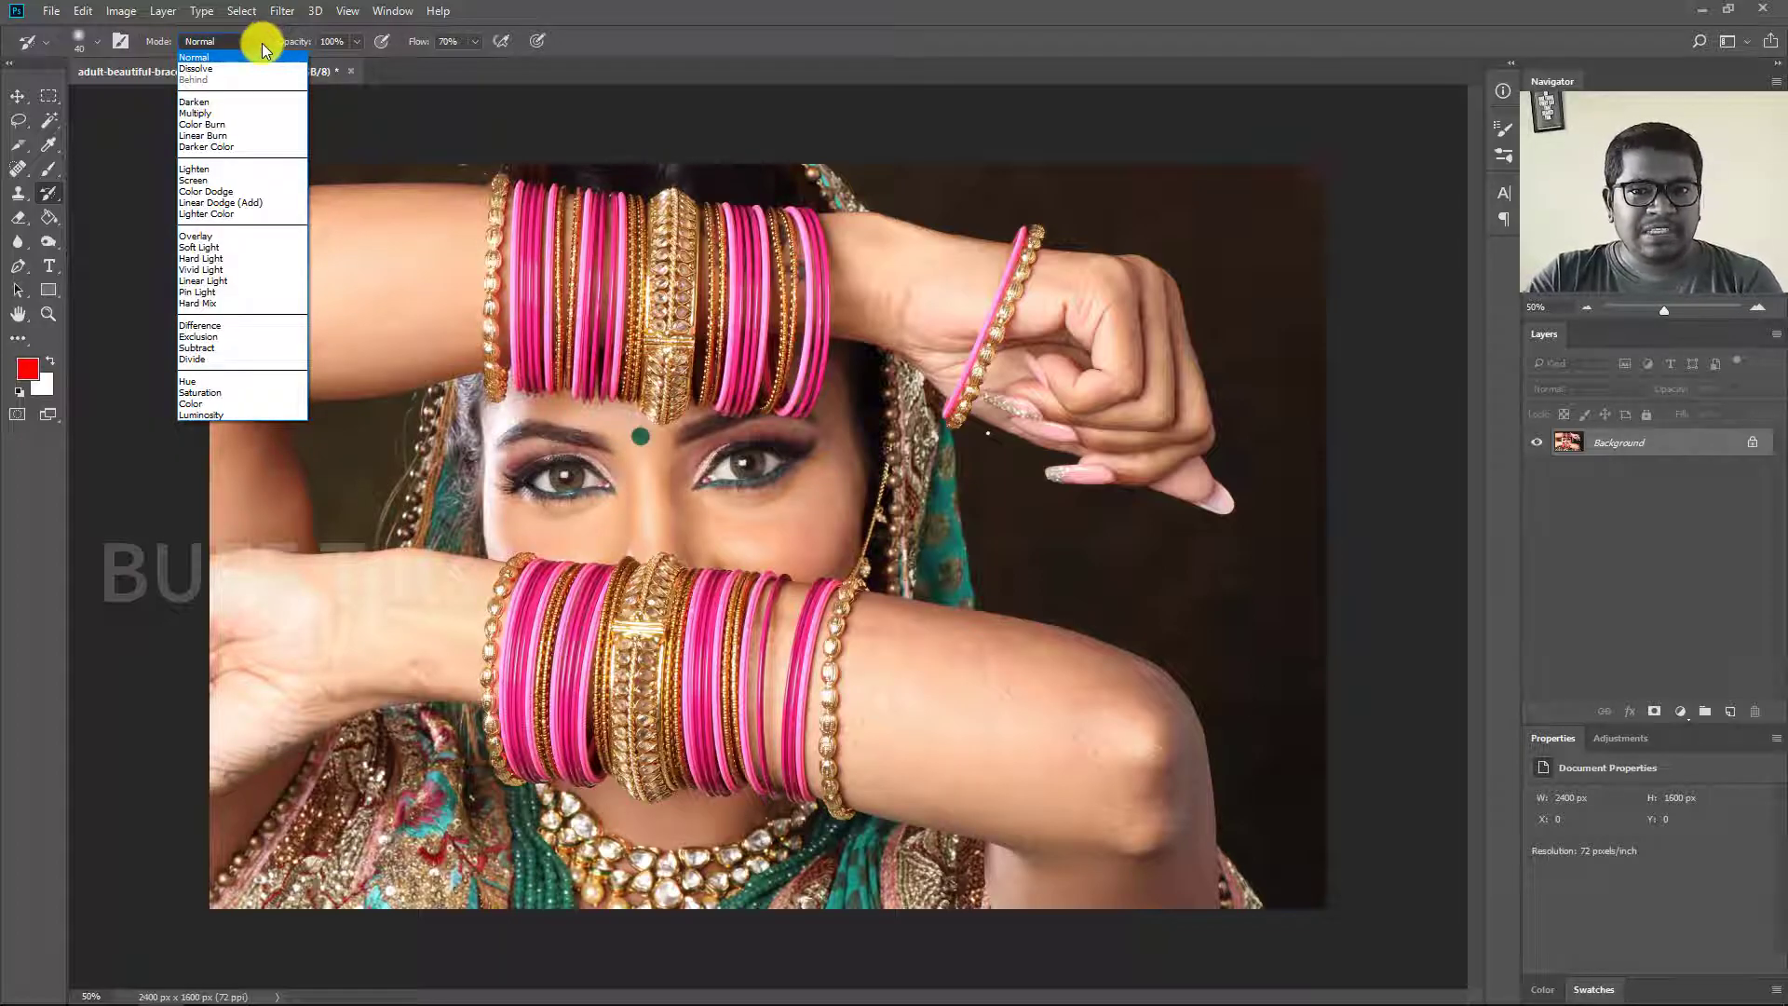
left_click(261, 43)
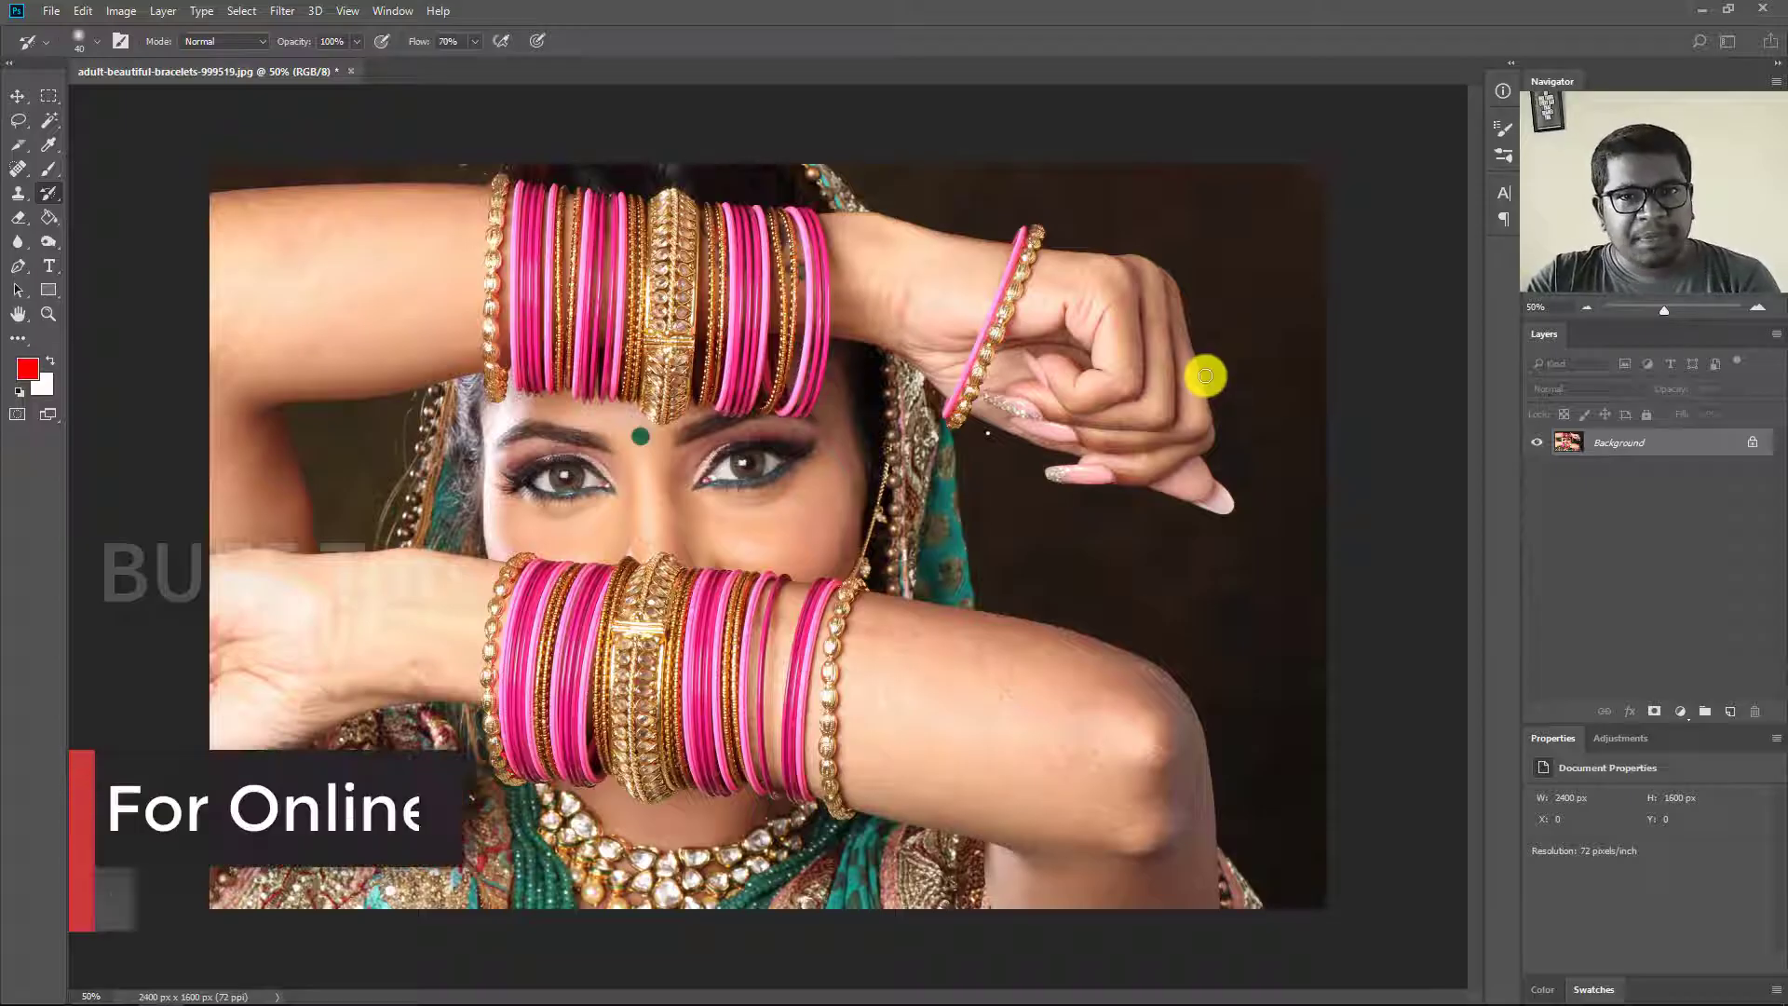
key("ctrl+n")
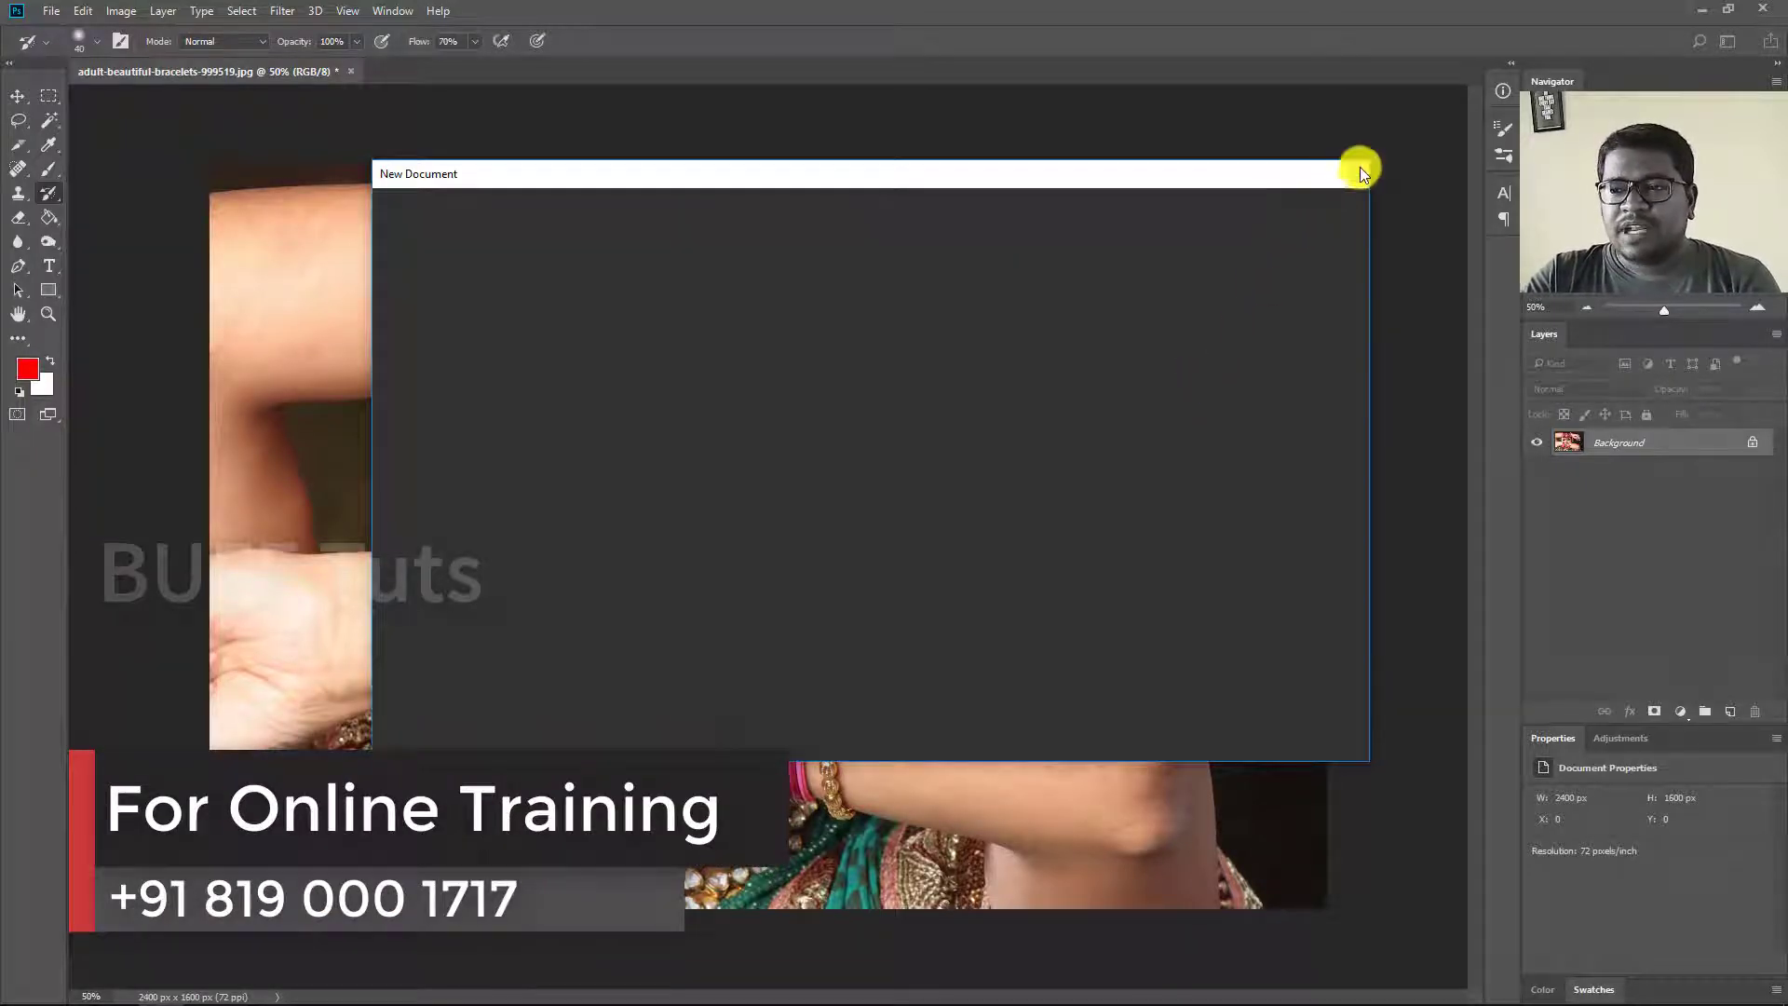
left_click(1360, 169)
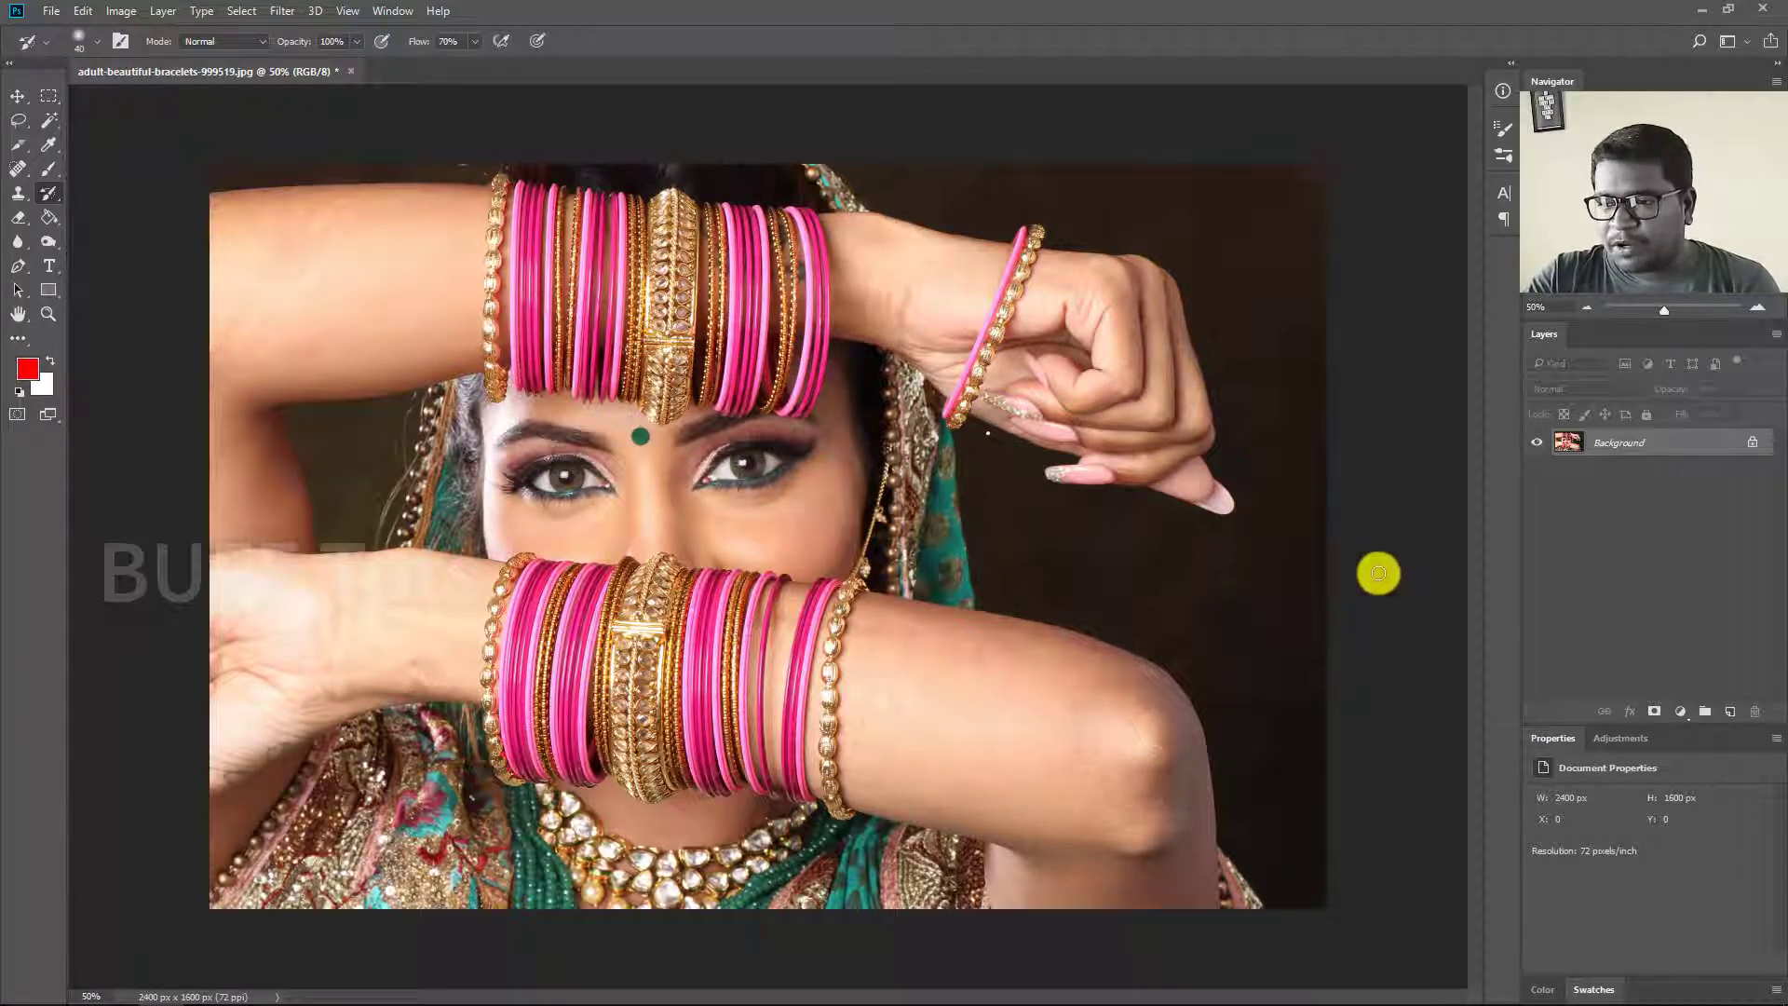
left_click(1730, 711)
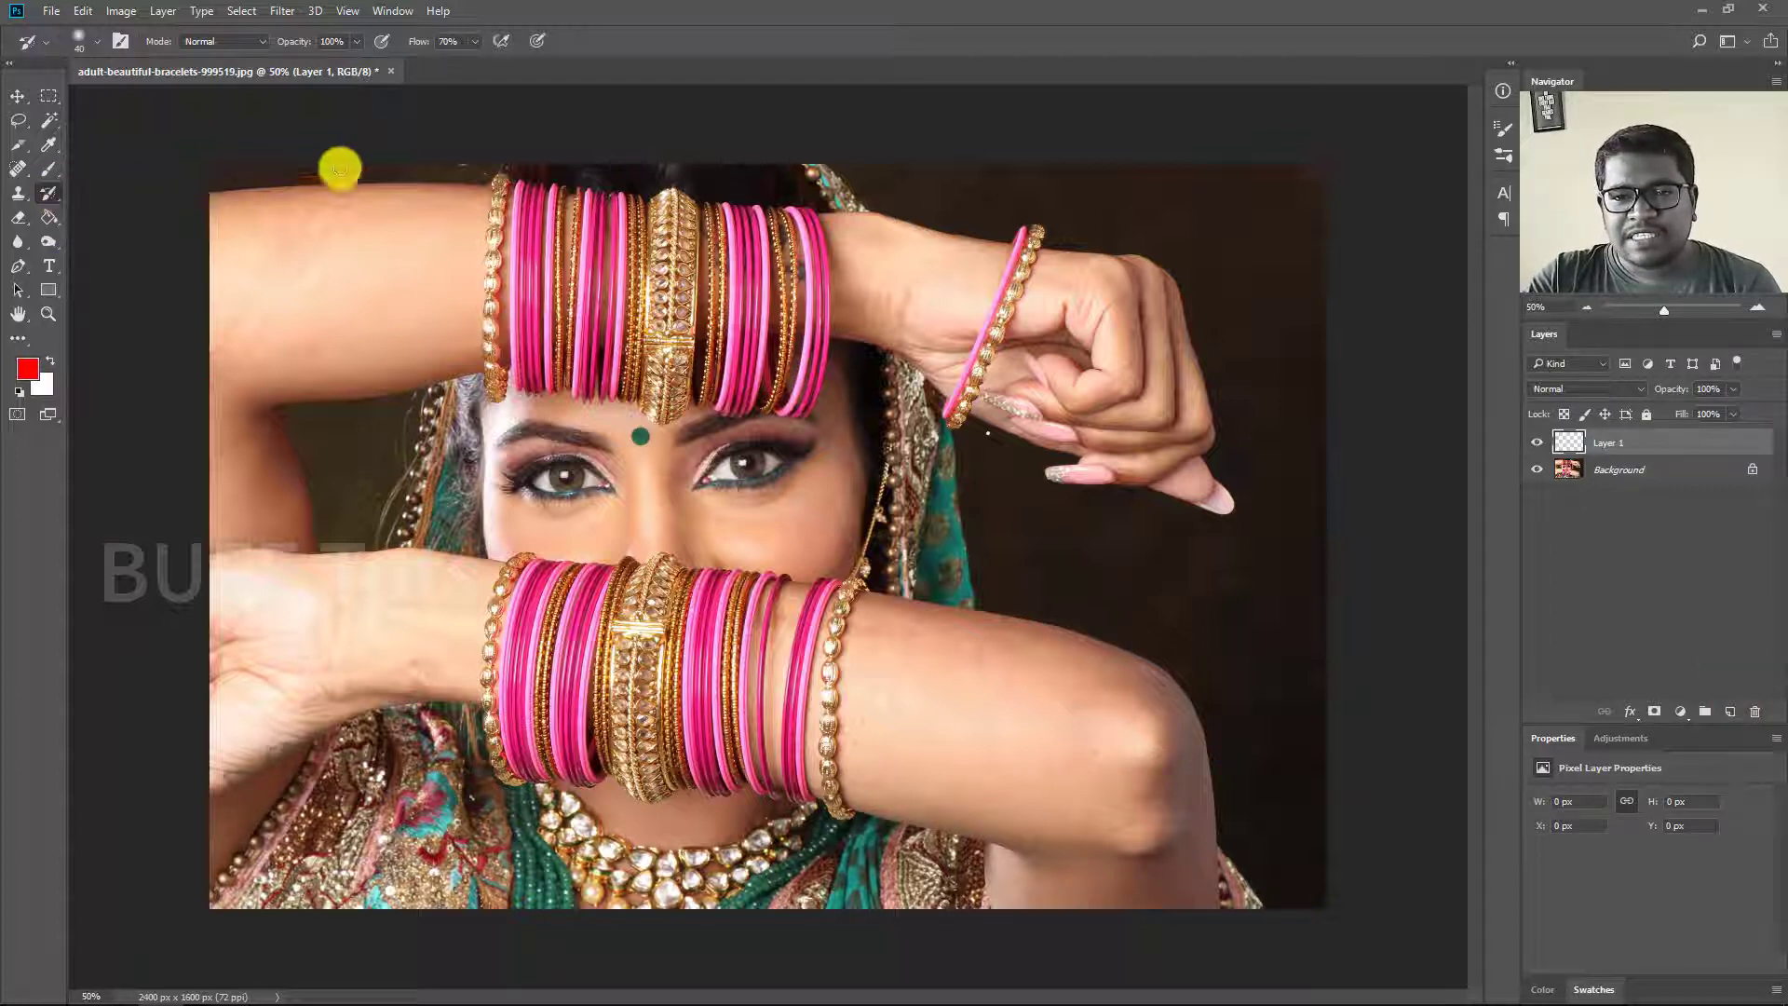
left_click(355, 42)
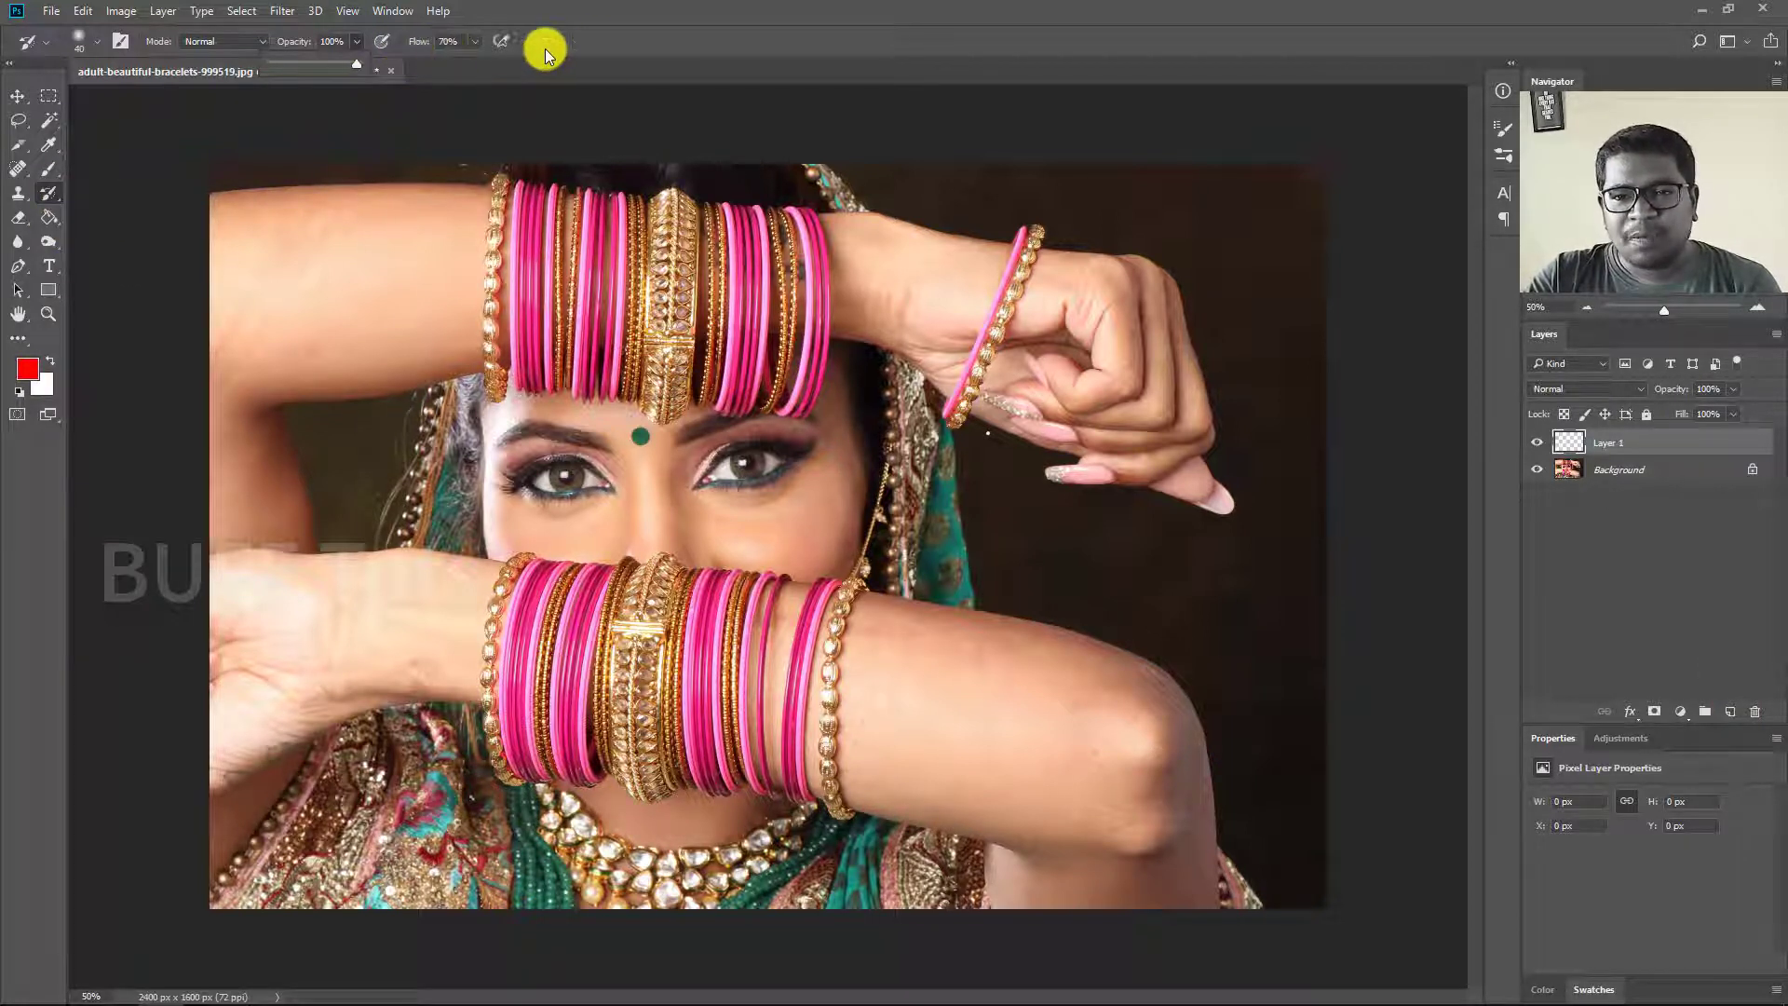
left_click(624, 48)
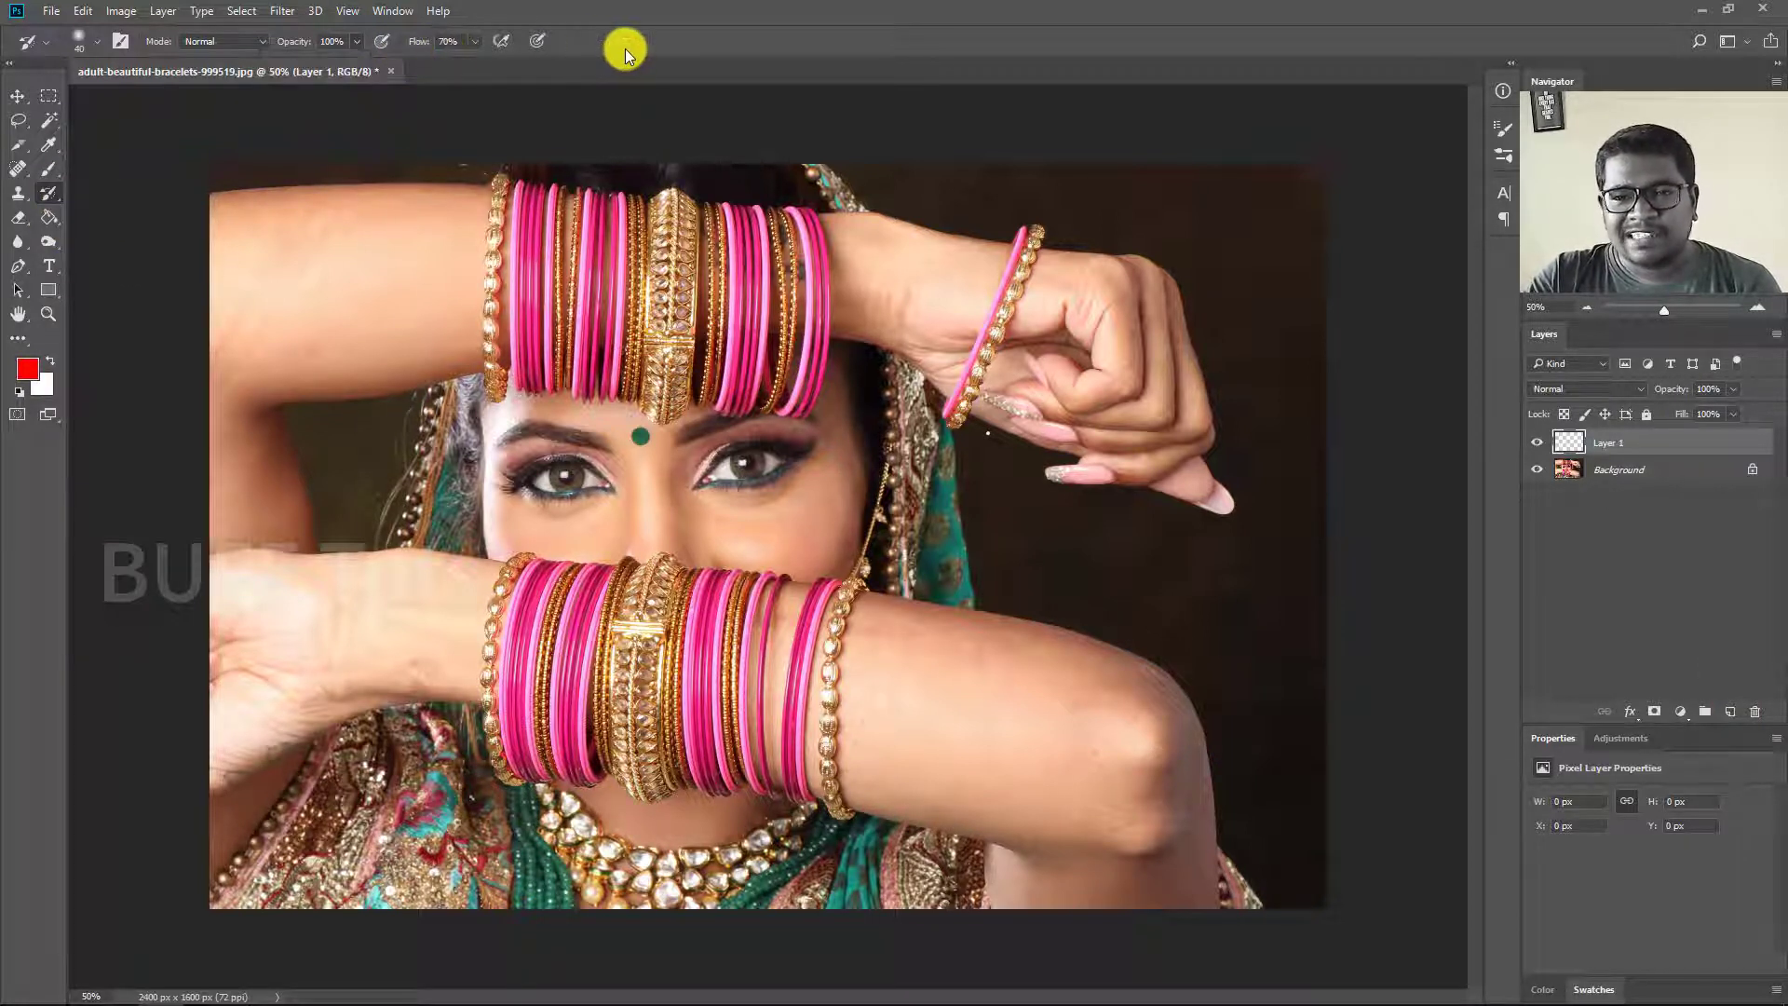
left_click(1541, 473)
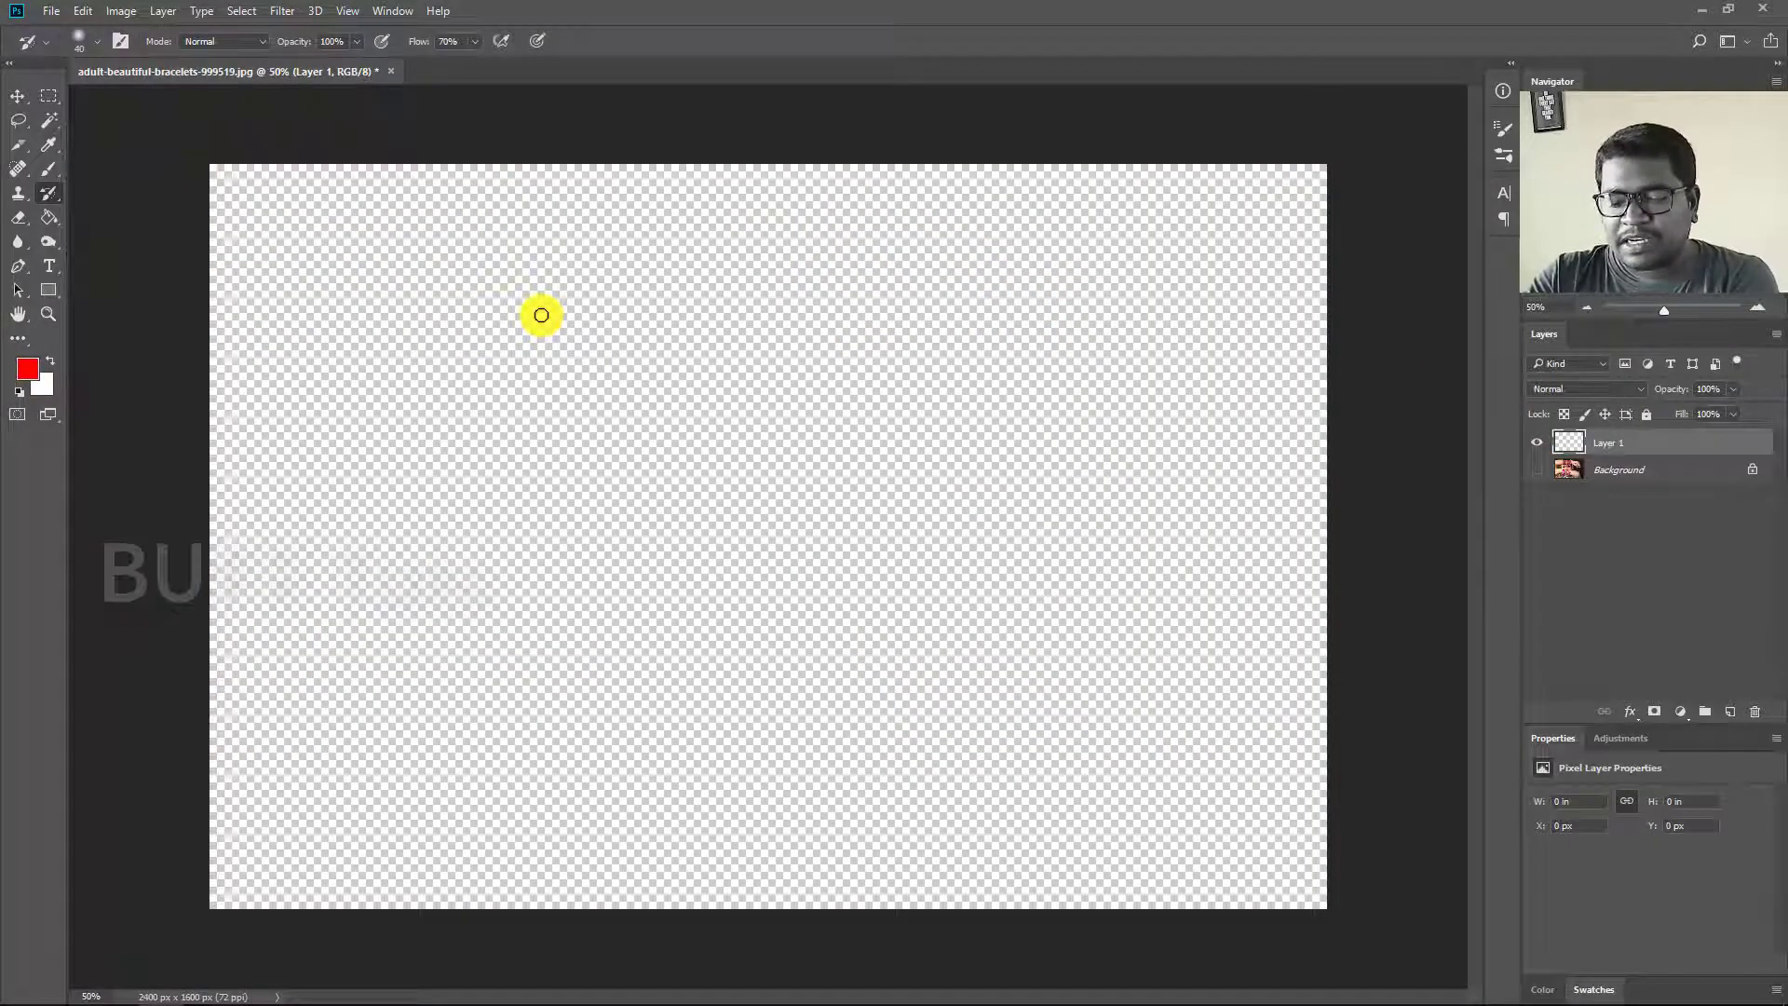
key("bracketright")
key("bracketright")
key("bracketright")
mouse_move(559, 320)
left_mouse_down()
mouse_move(428, 487)
mouse_move(559, 451)
mouse_move(547, 569)
mouse_move(699, 432)
mouse_move(883, 311)
mouse_move(718, 606)
mouse_move(821, 458)
mouse_move(535, 659)
mouse_move(767, 571)
mouse_move(537, 414)
mouse_move(507, 451)
mouse_move(599, 679)
mouse_move(627, 479)
mouse_move(421, 661)
mouse_move(639, 619)
mouse_move(734, 670)
left_mouse_up()
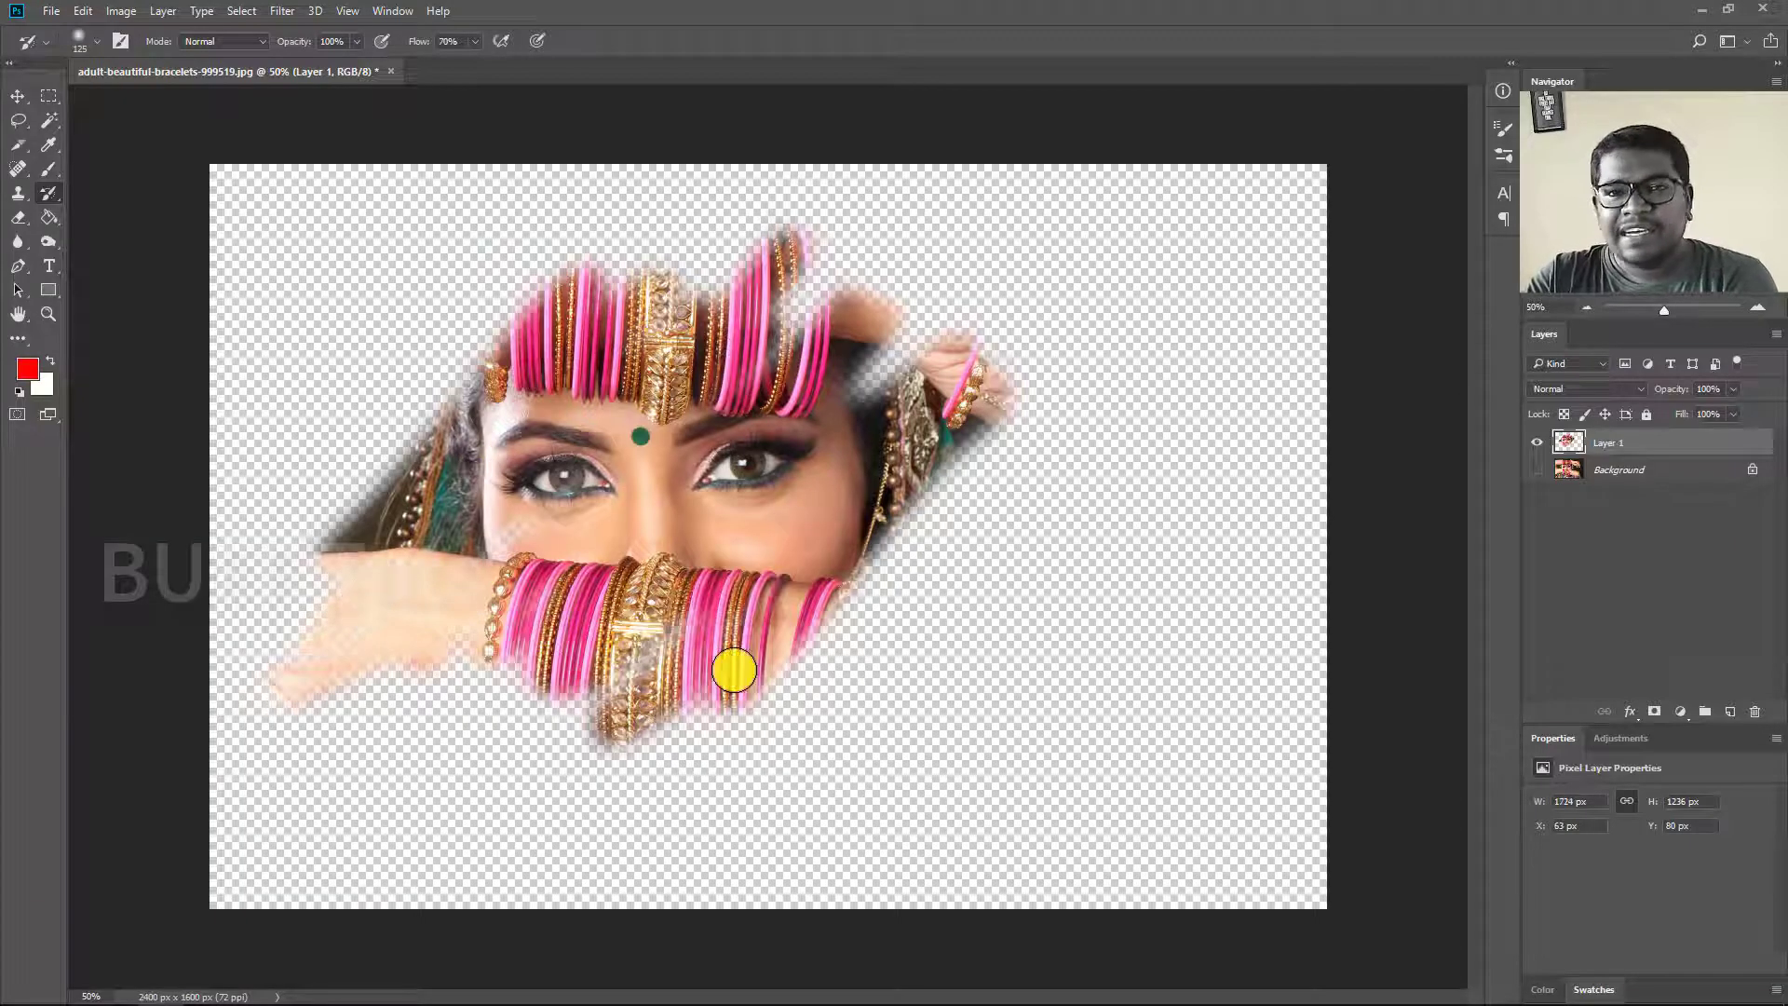
key("Delete")
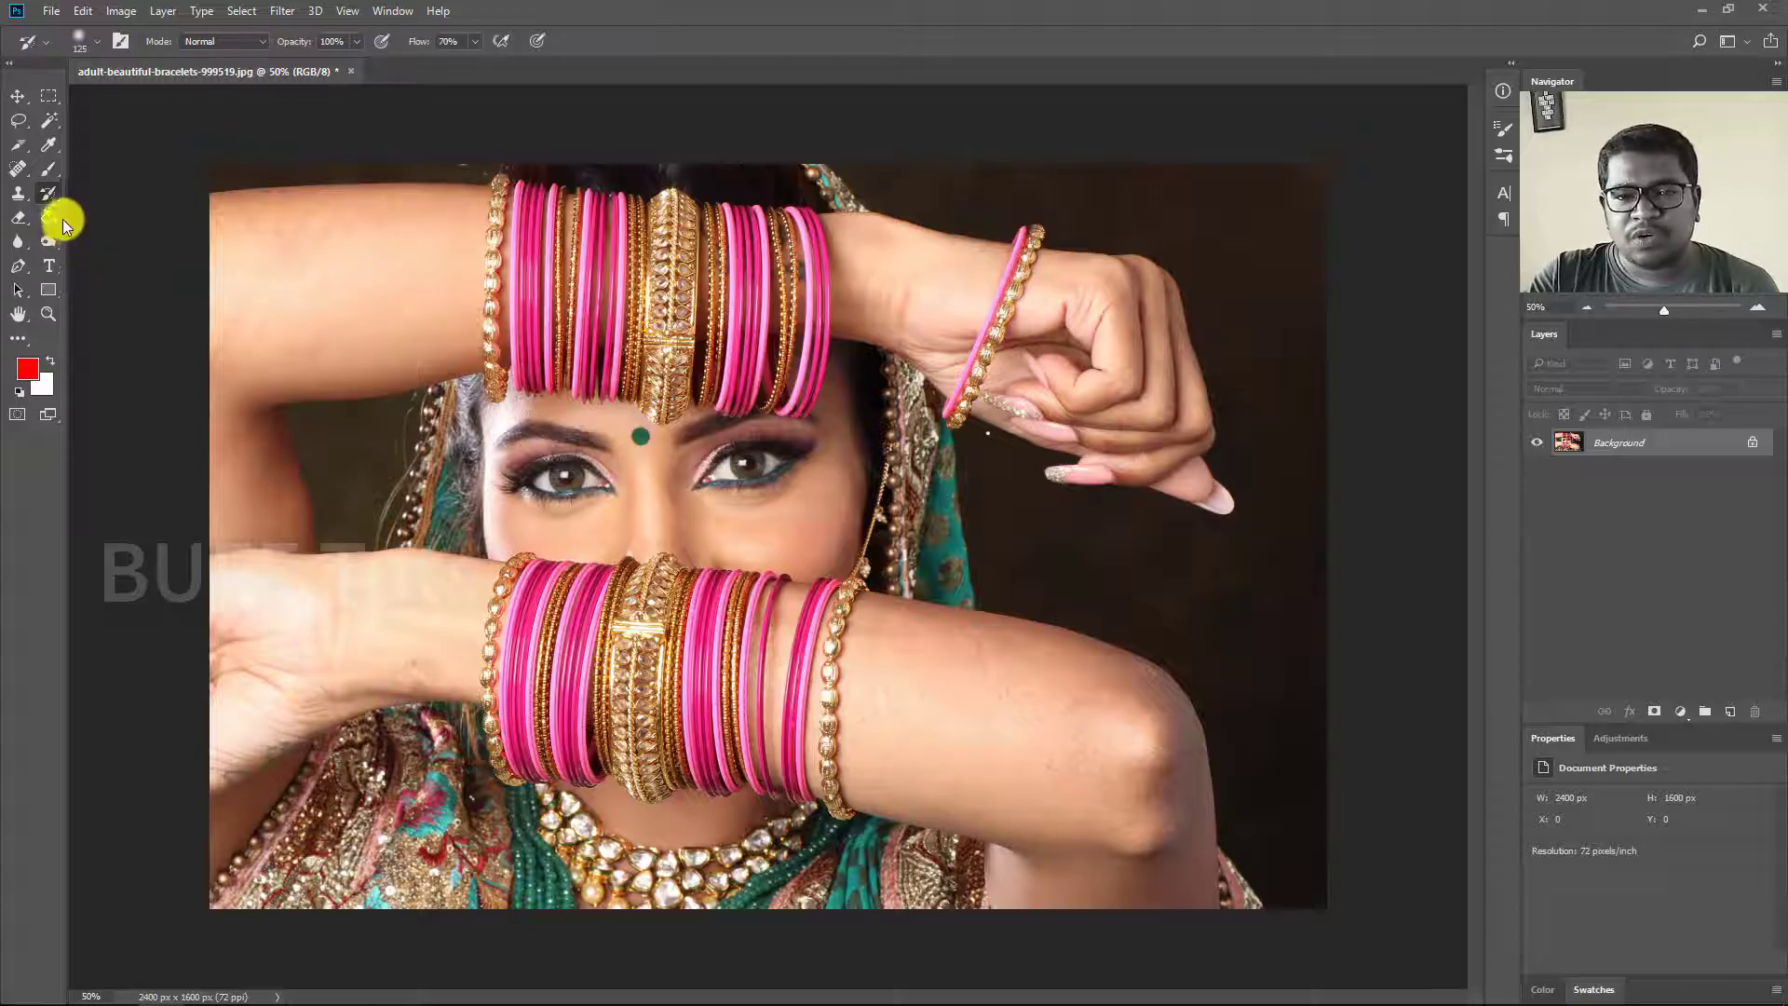
Darken the shadows across the portrait with the Burn tool.
left_click(48, 241)
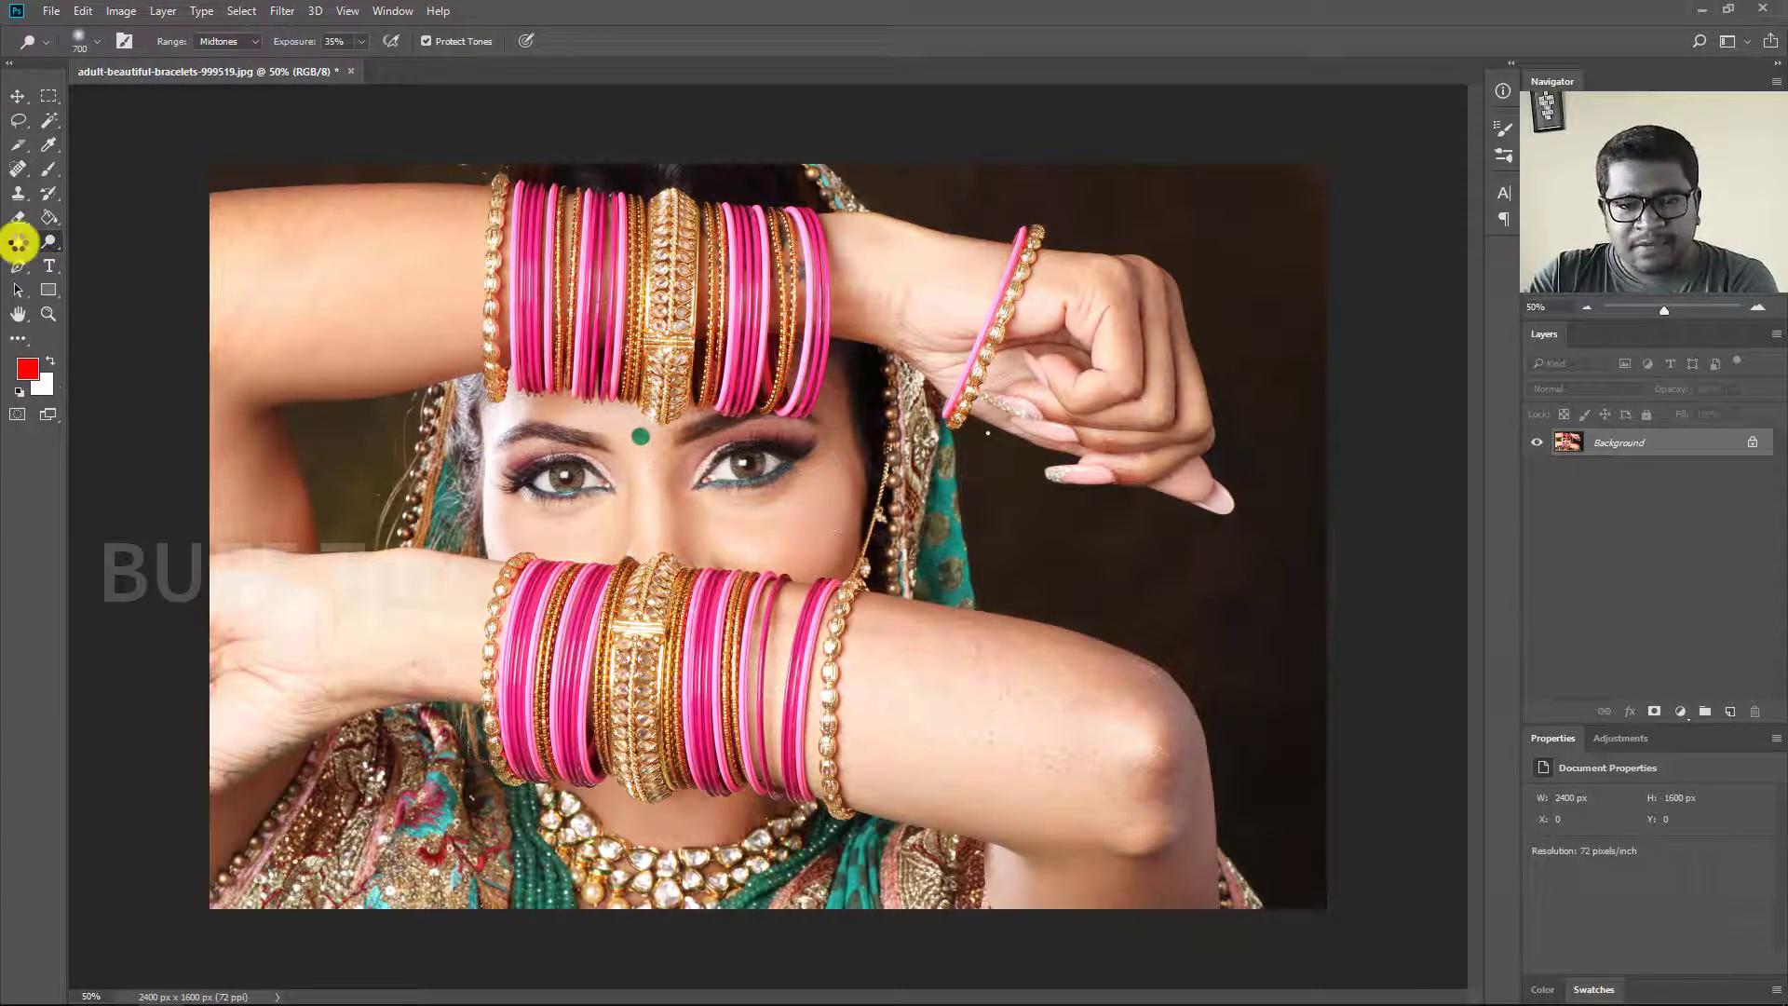
right_click(48, 243)
left_click(136, 259)
mouse_move(304, 437)
left_mouse_down()
mouse_move(1115, 290)
mouse_move(766, 799)
mouse_move(759, 679)
left_mouse_up()
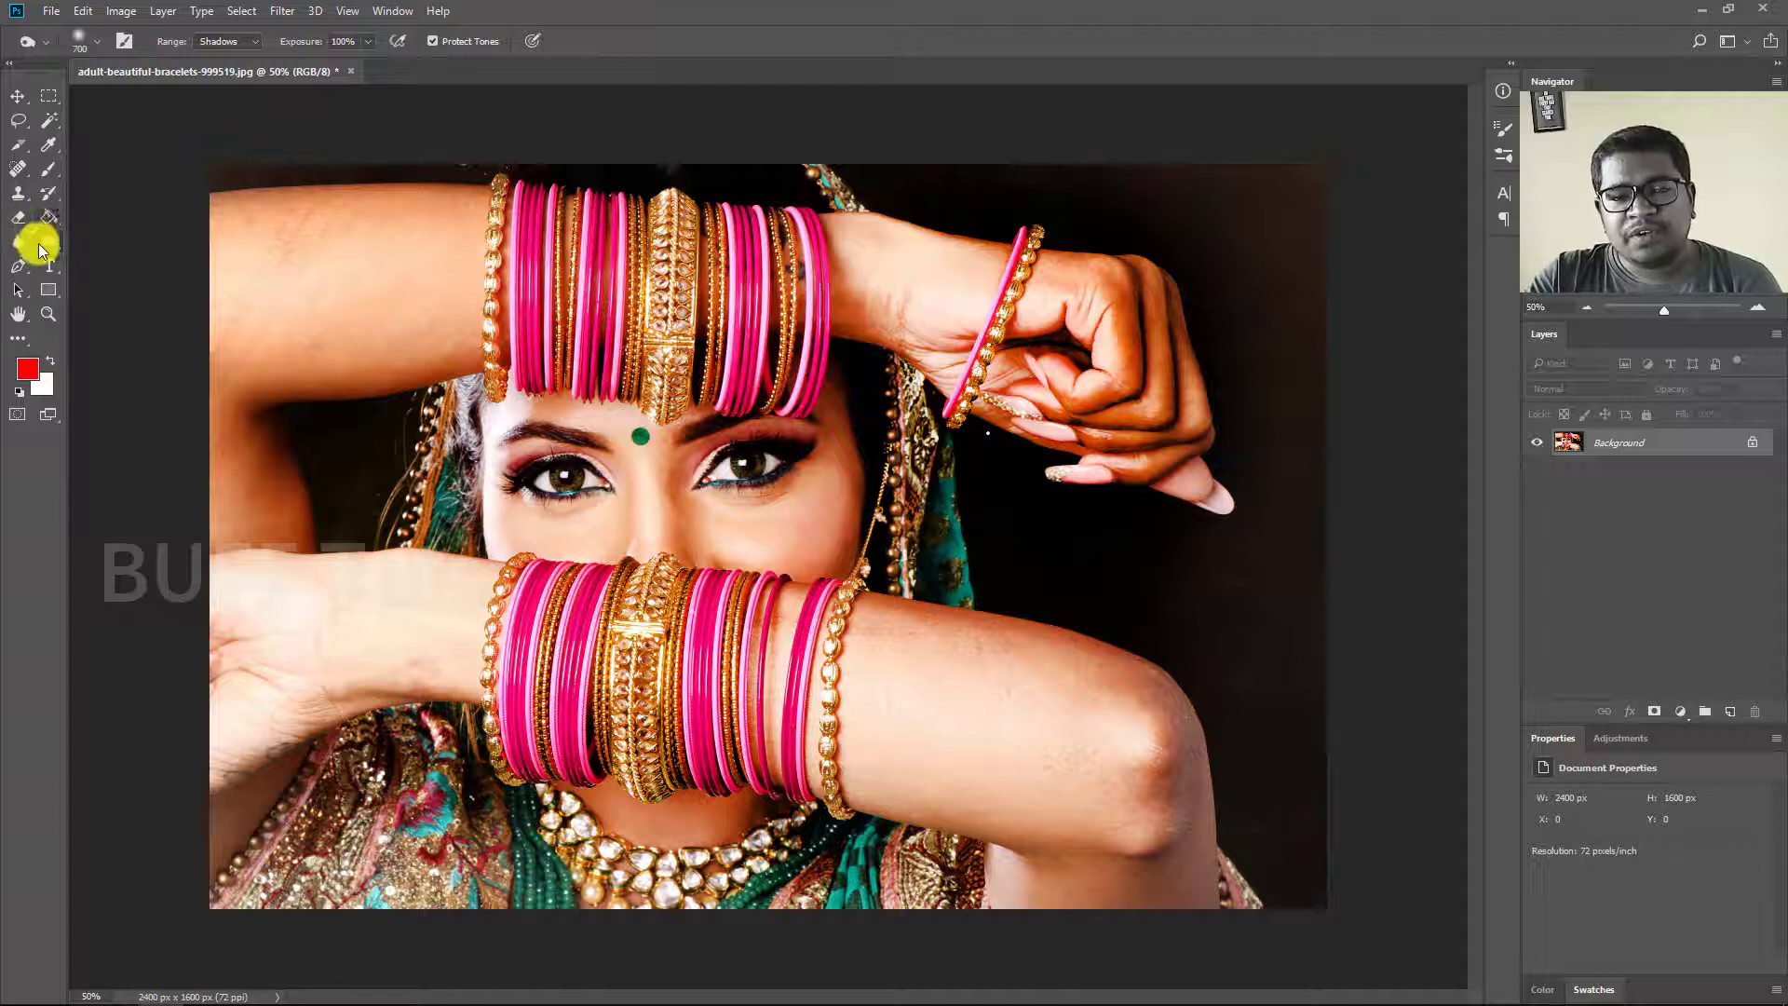
Paint the upper arm and bangles back from history, then undo the tonal change.
right_click(54, 194)
left_click(121, 186)
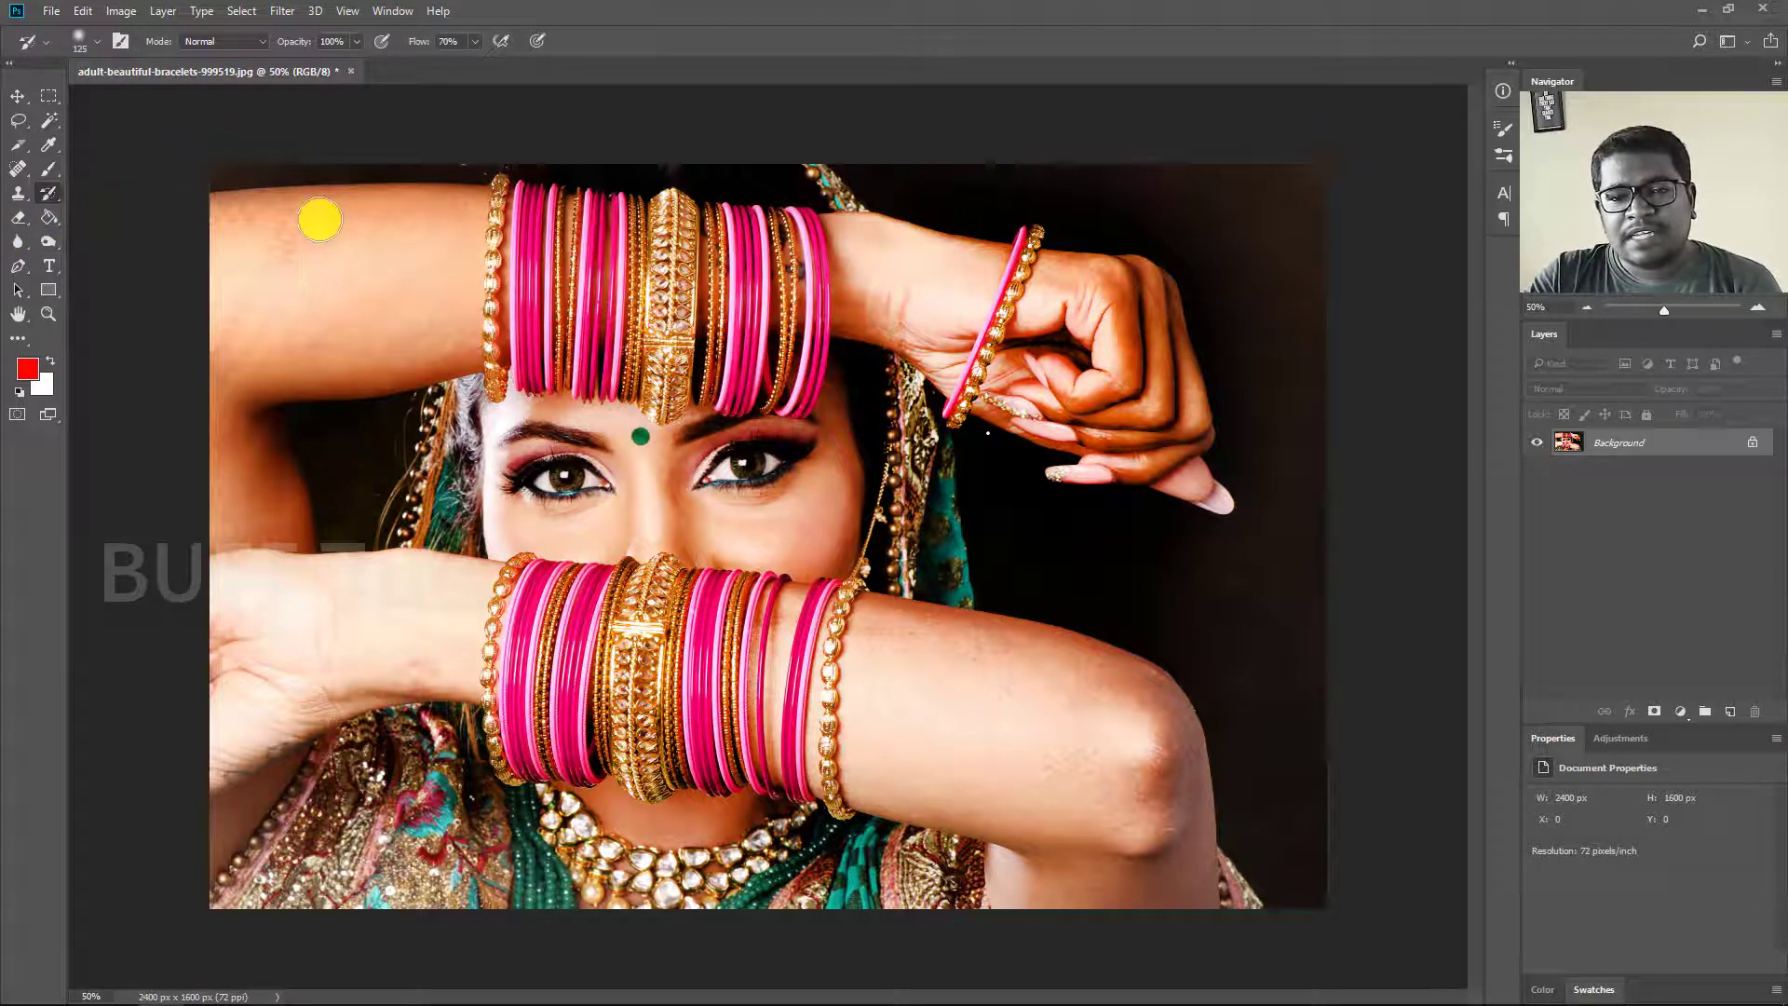
mouse_move(359, 212)
left_mouse_down()
mouse_move(479, 363)
mouse_move(298, 407)
left_mouse_up()
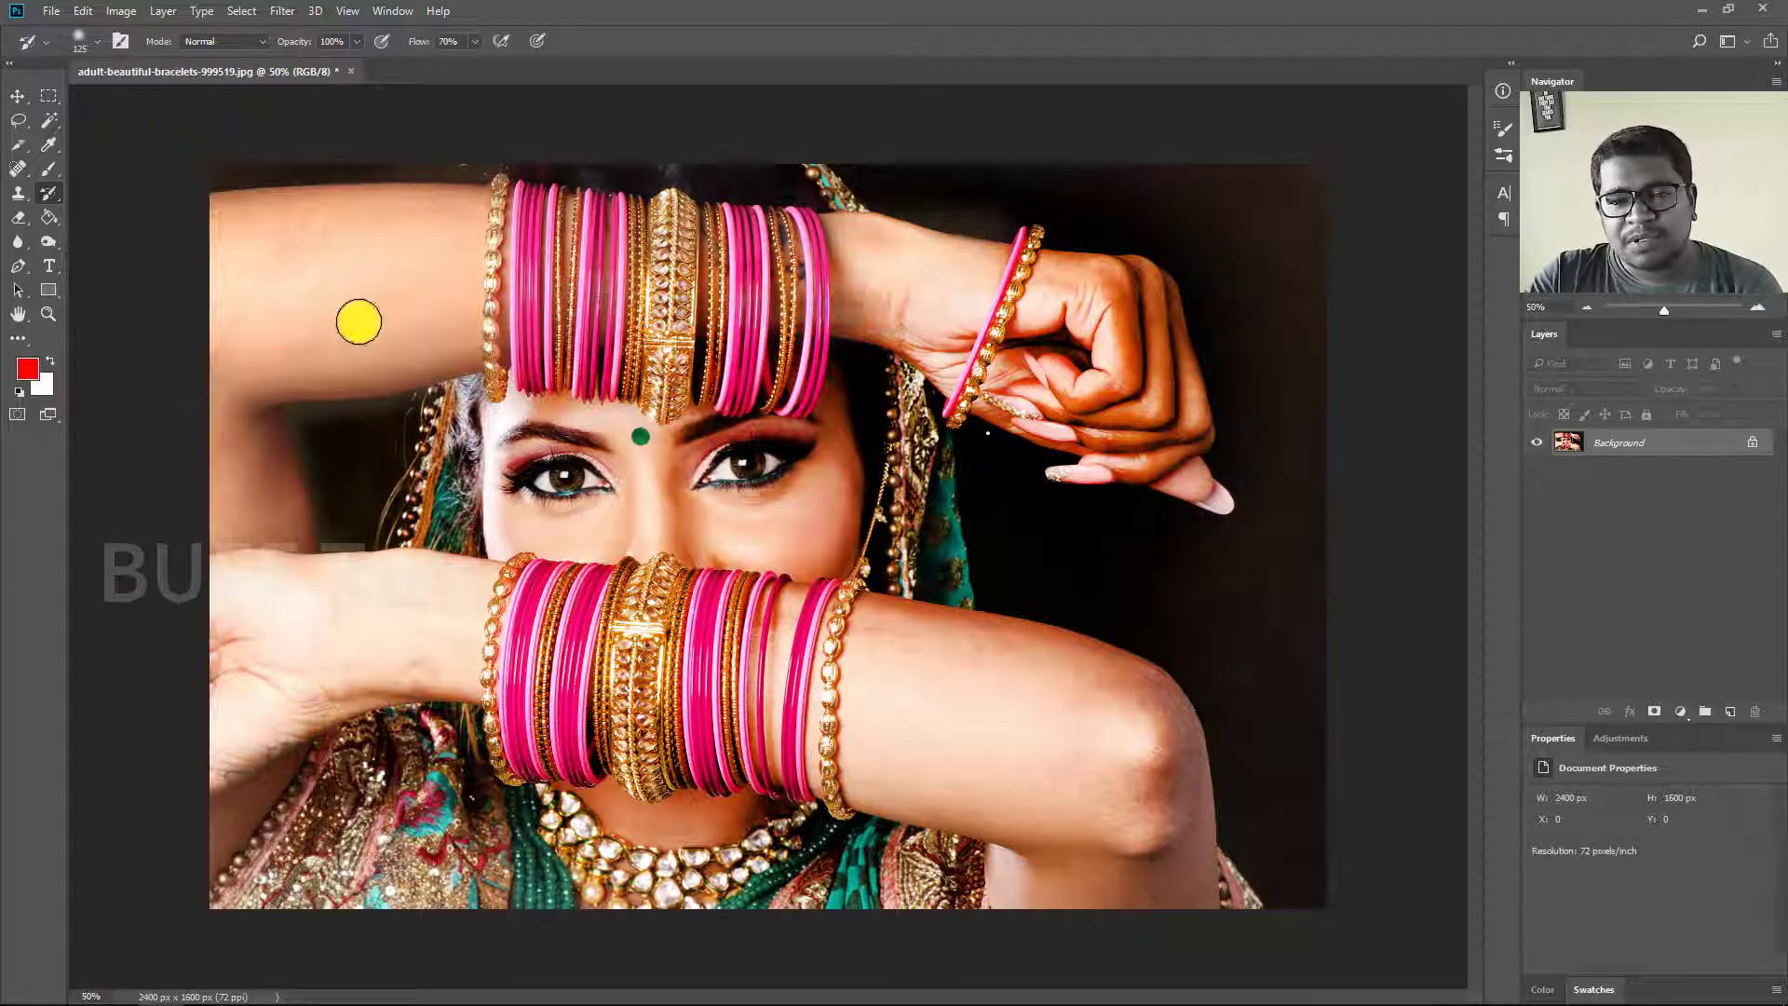
key("ctrl+z")
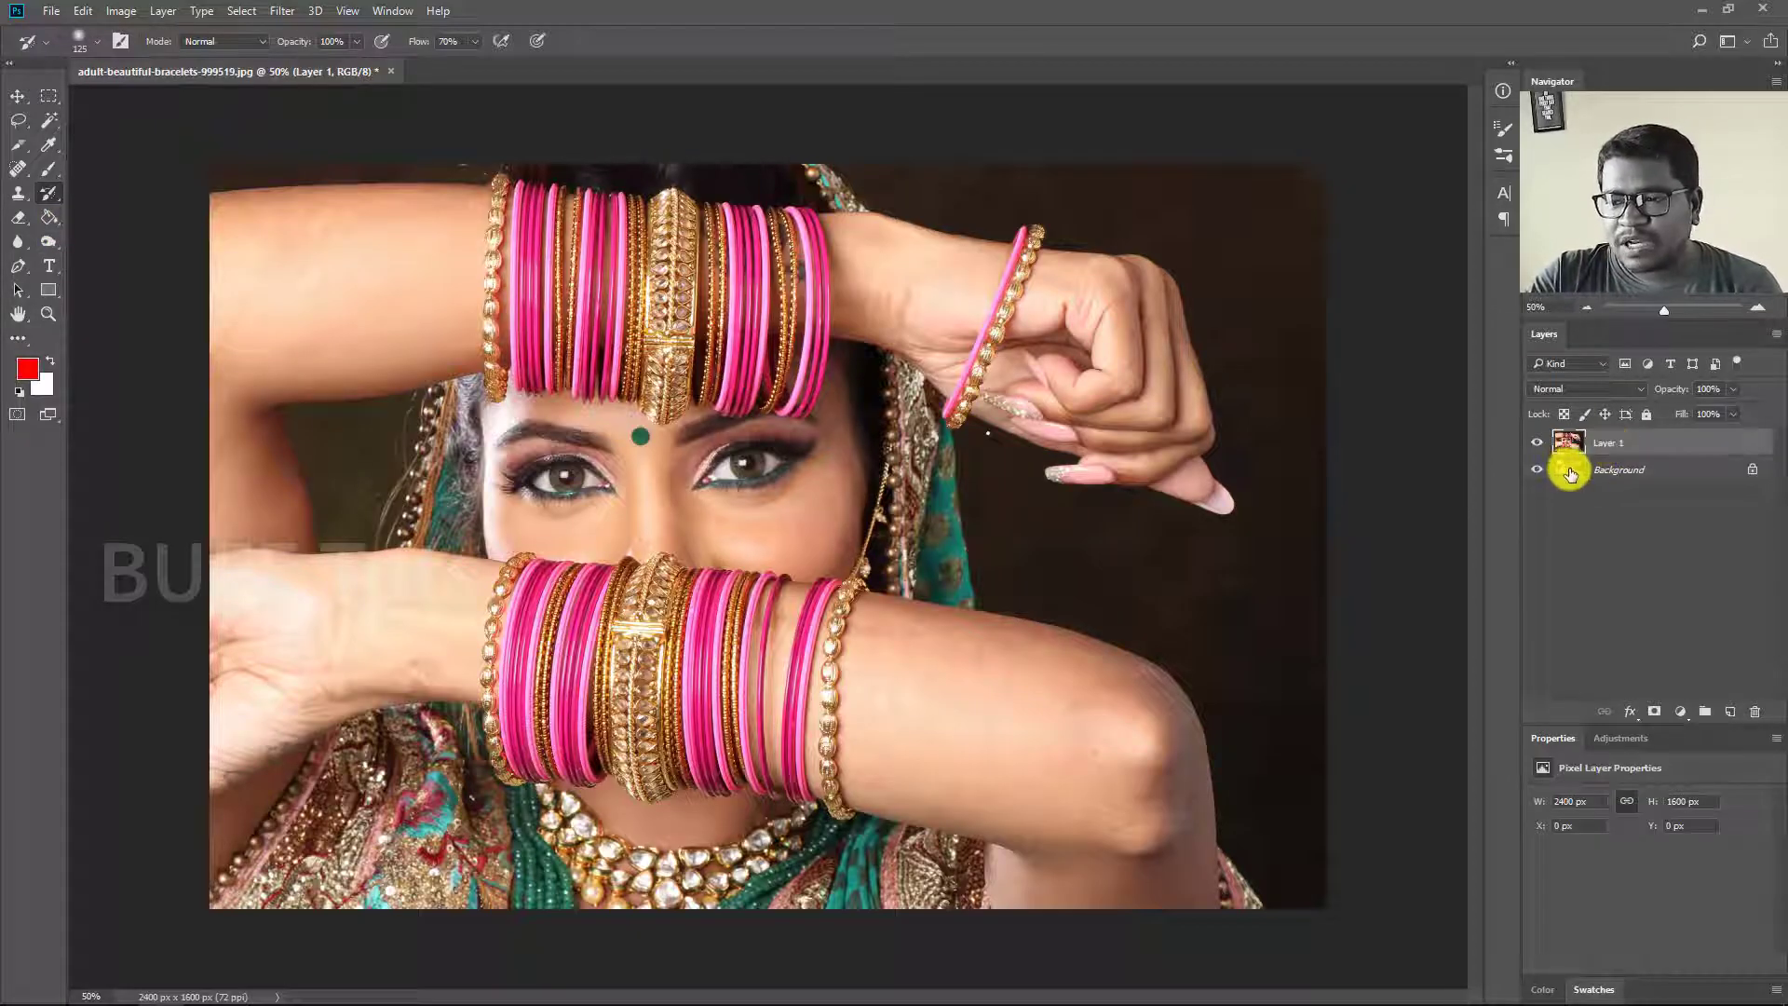
left_click_drag(1640, 453, 1572, 470)
key("ctrl+shift+n")
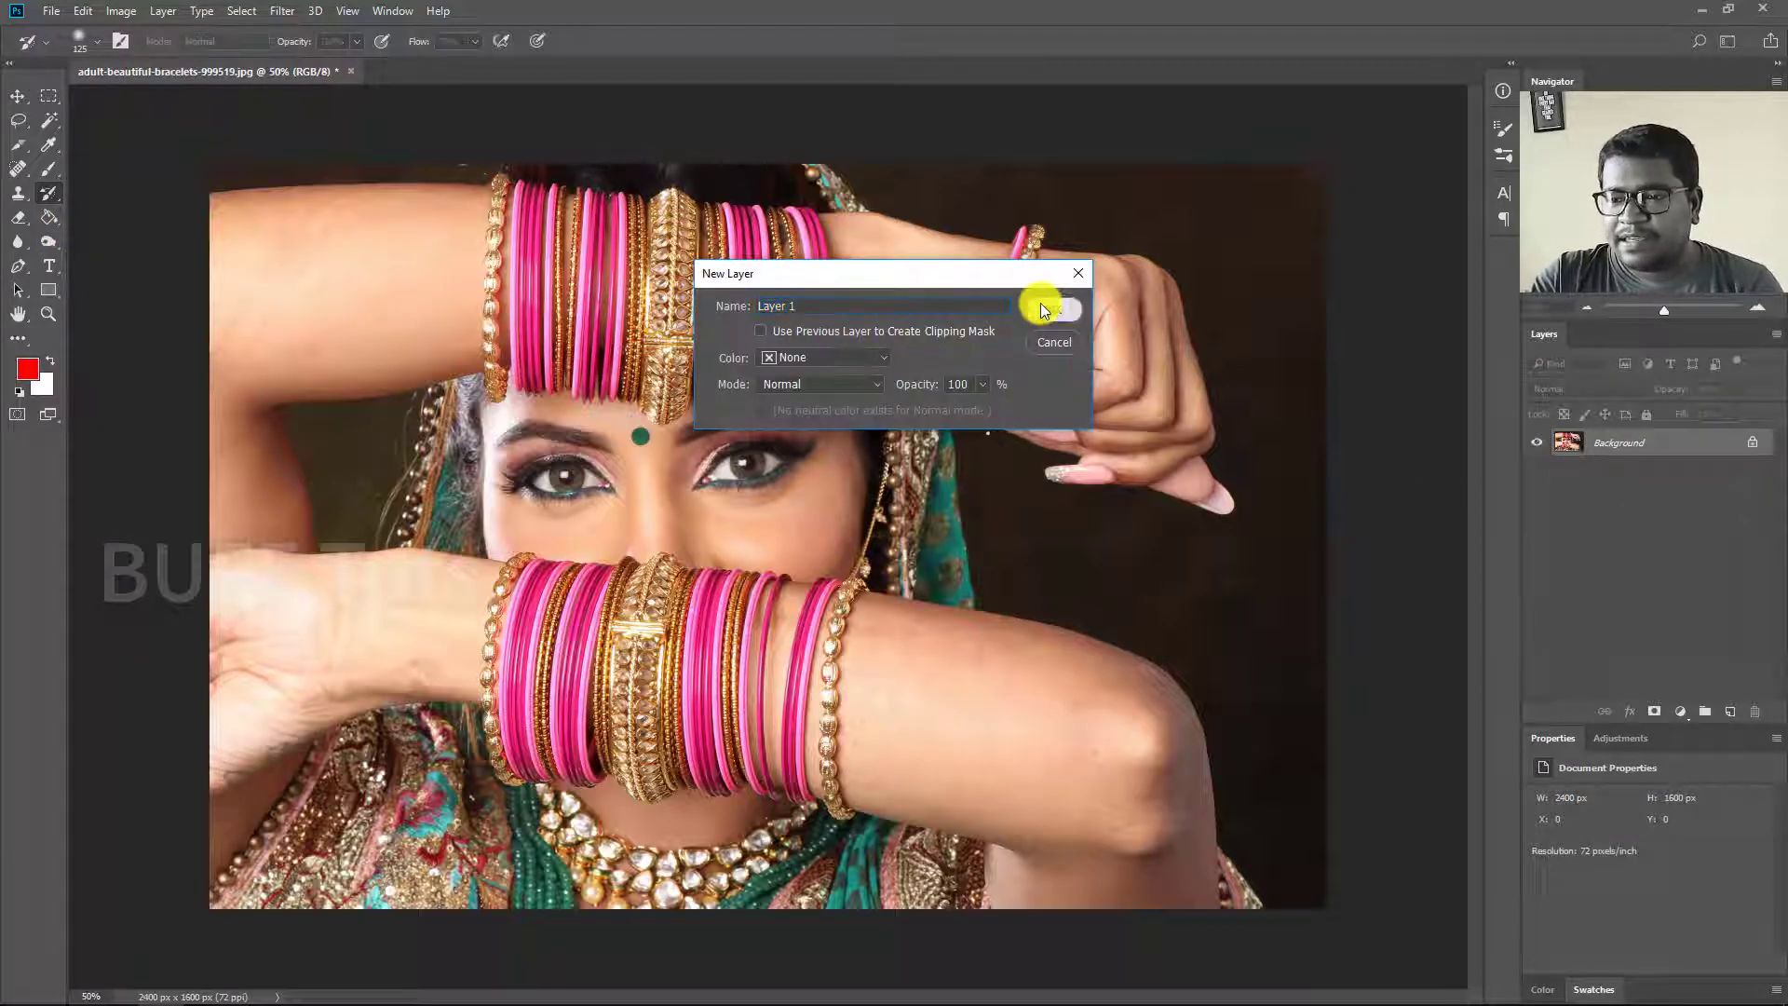
left_click(1044, 304)
left_click(1537, 469)
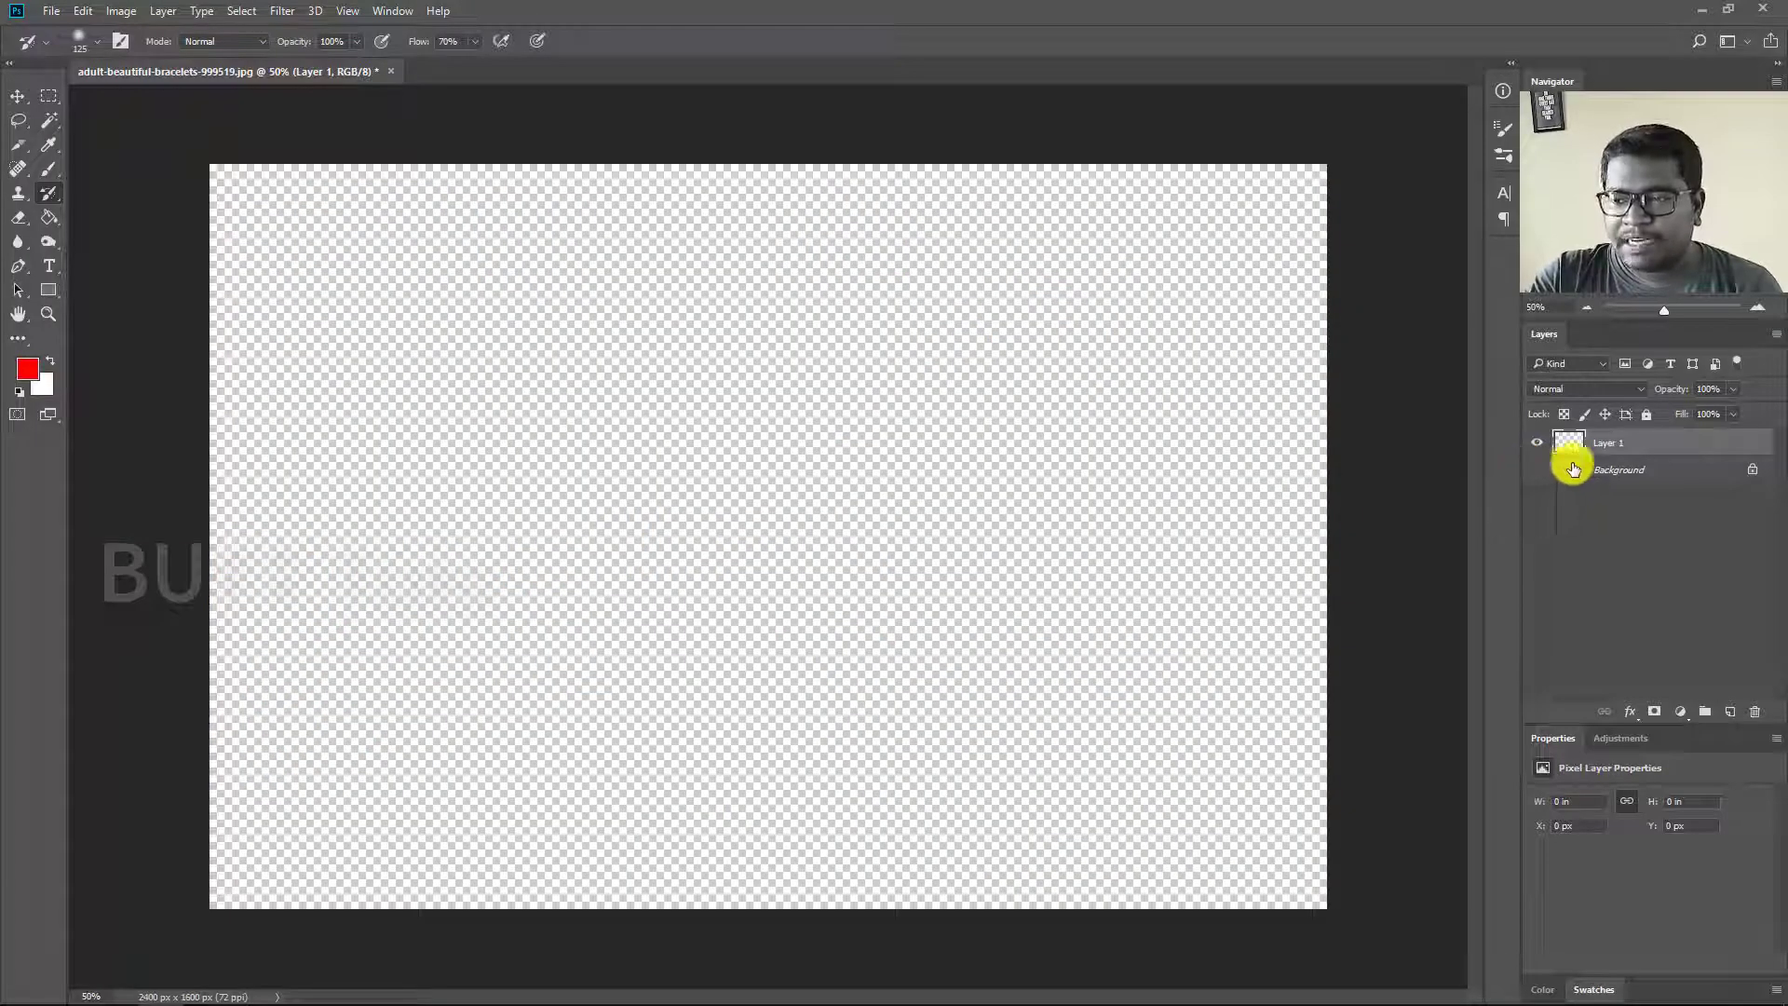
mouse_move(279, 559)
left_mouse_down()
mouse_move(483, 355)
mouse_move(536, 247)
left_mouse_up()
mouse_move(631, 215)
left_mouse_down()
mouse_move(438, 615)
mouse_move(850, 391)
mouse_move(725, 650)
left_mouse_up()
key("Delete")
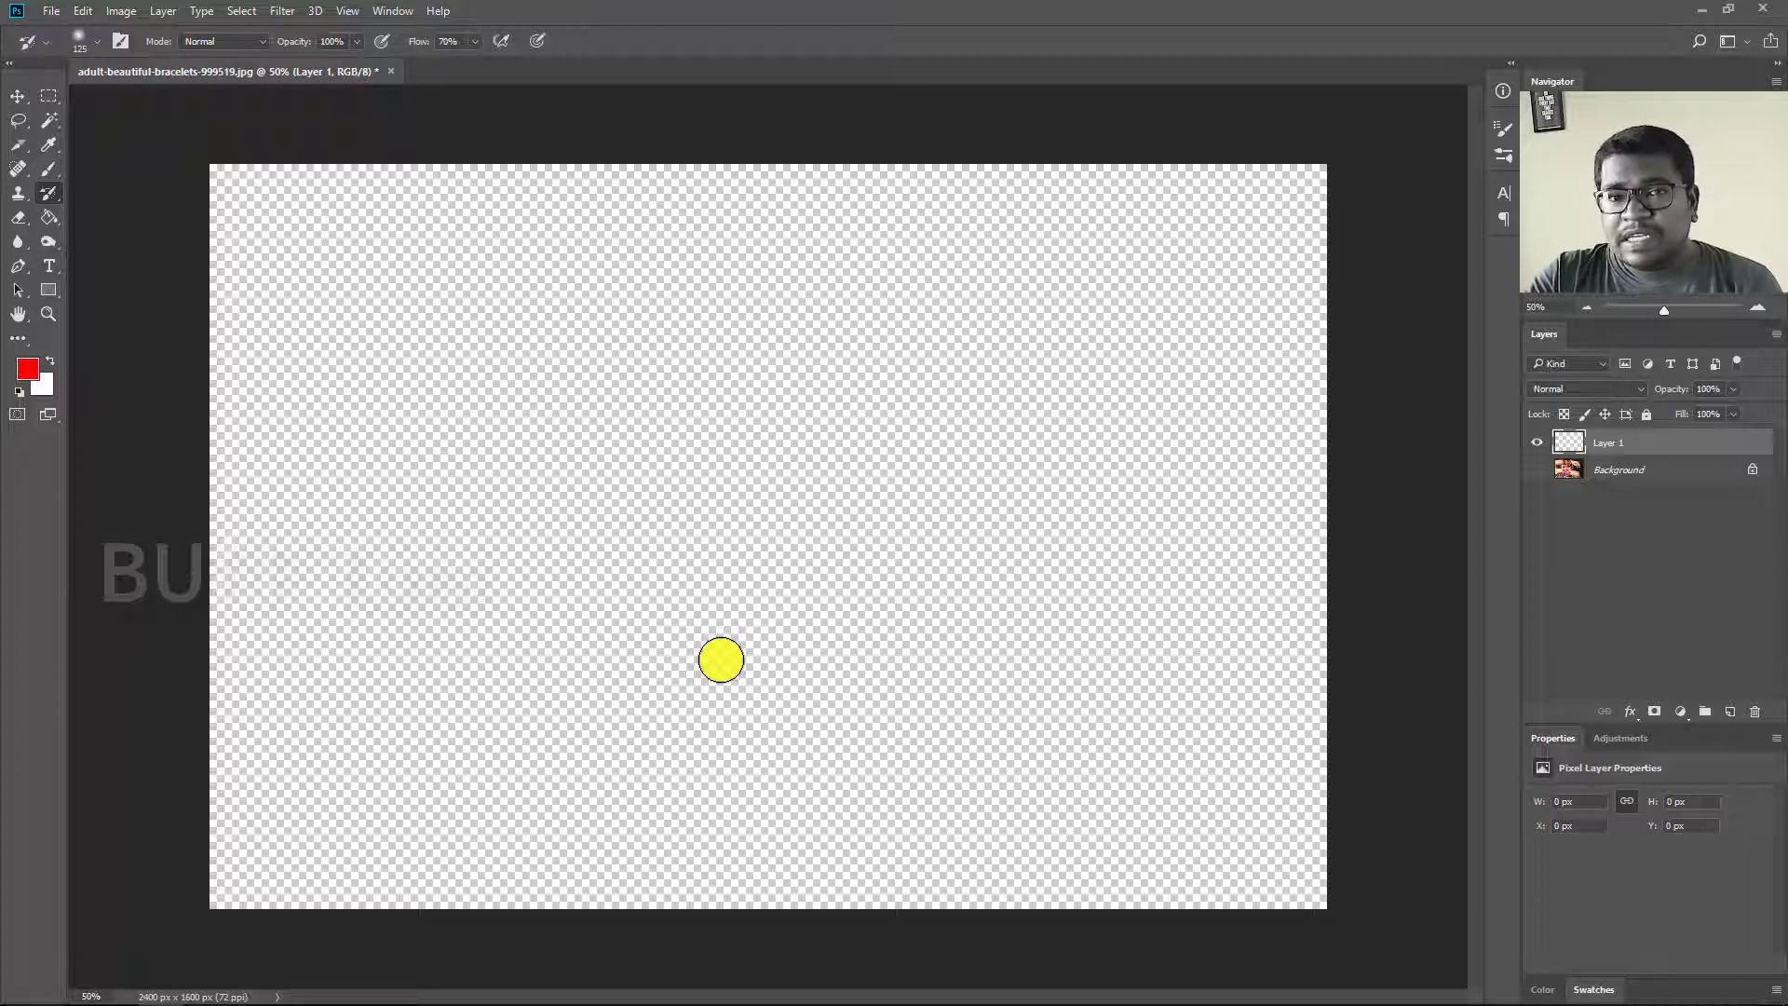
key("Delete")
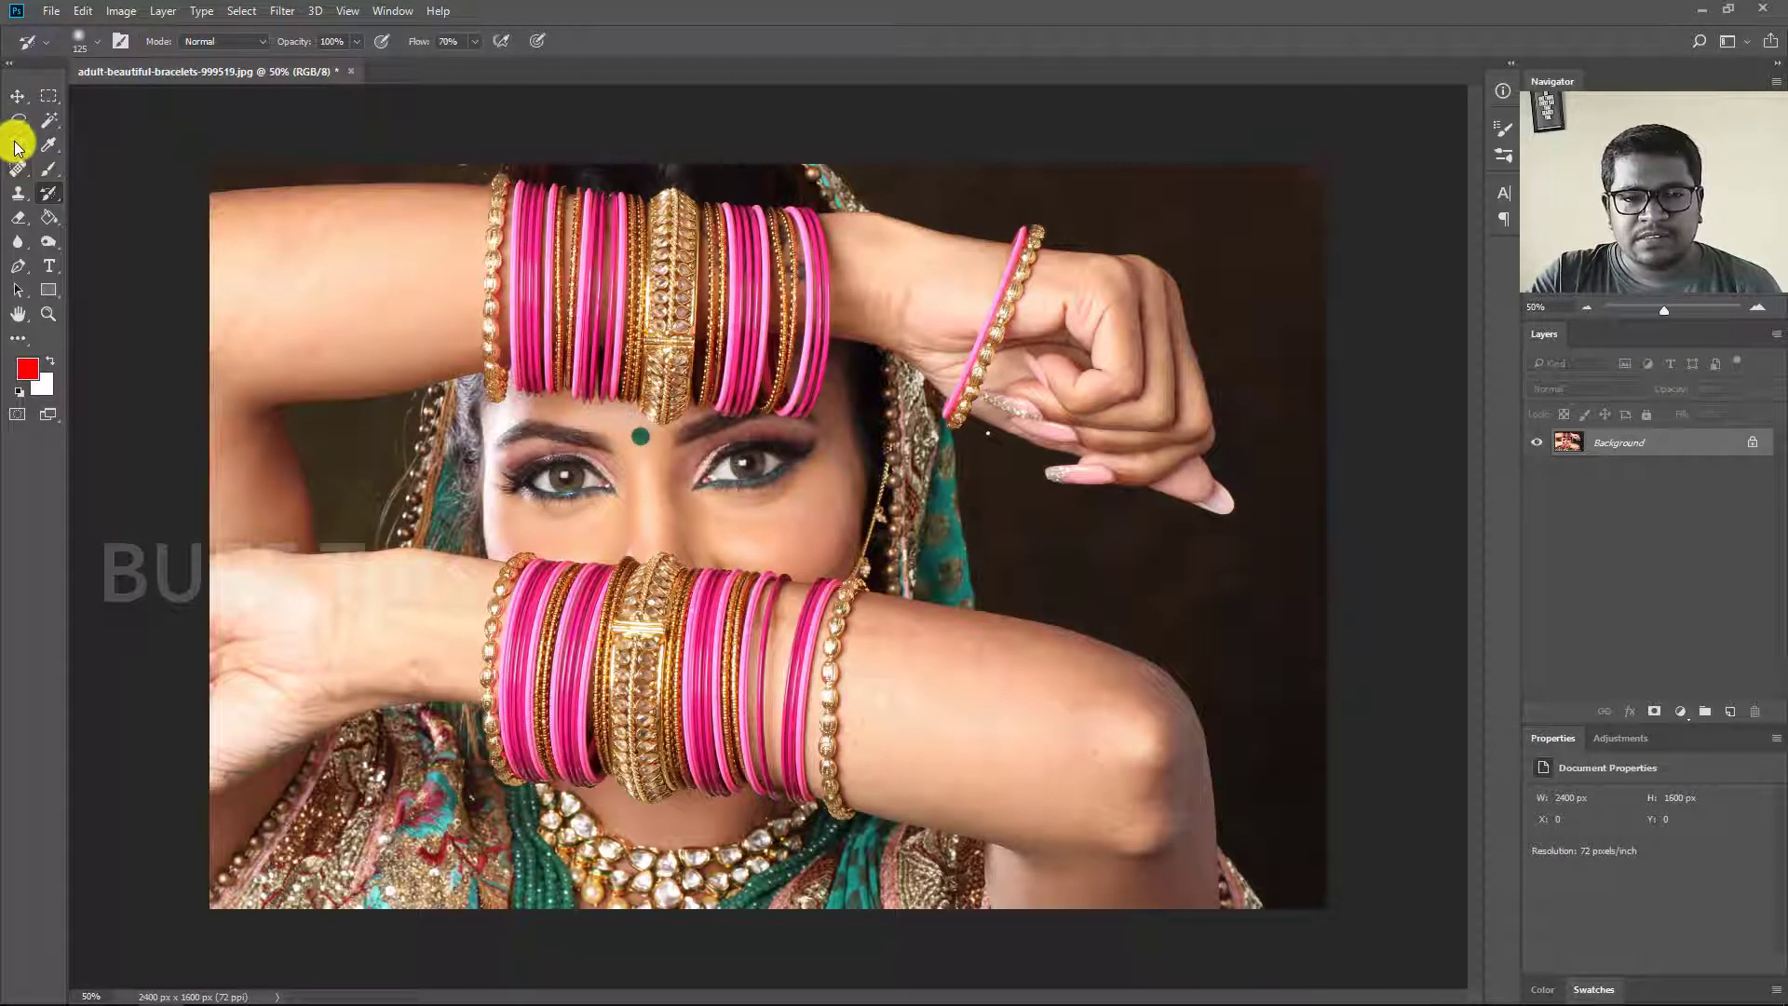
Crop the photo's top and left edges down to 2100 × 1400 px.
right_click(15, 147)
left_click(121, 146)
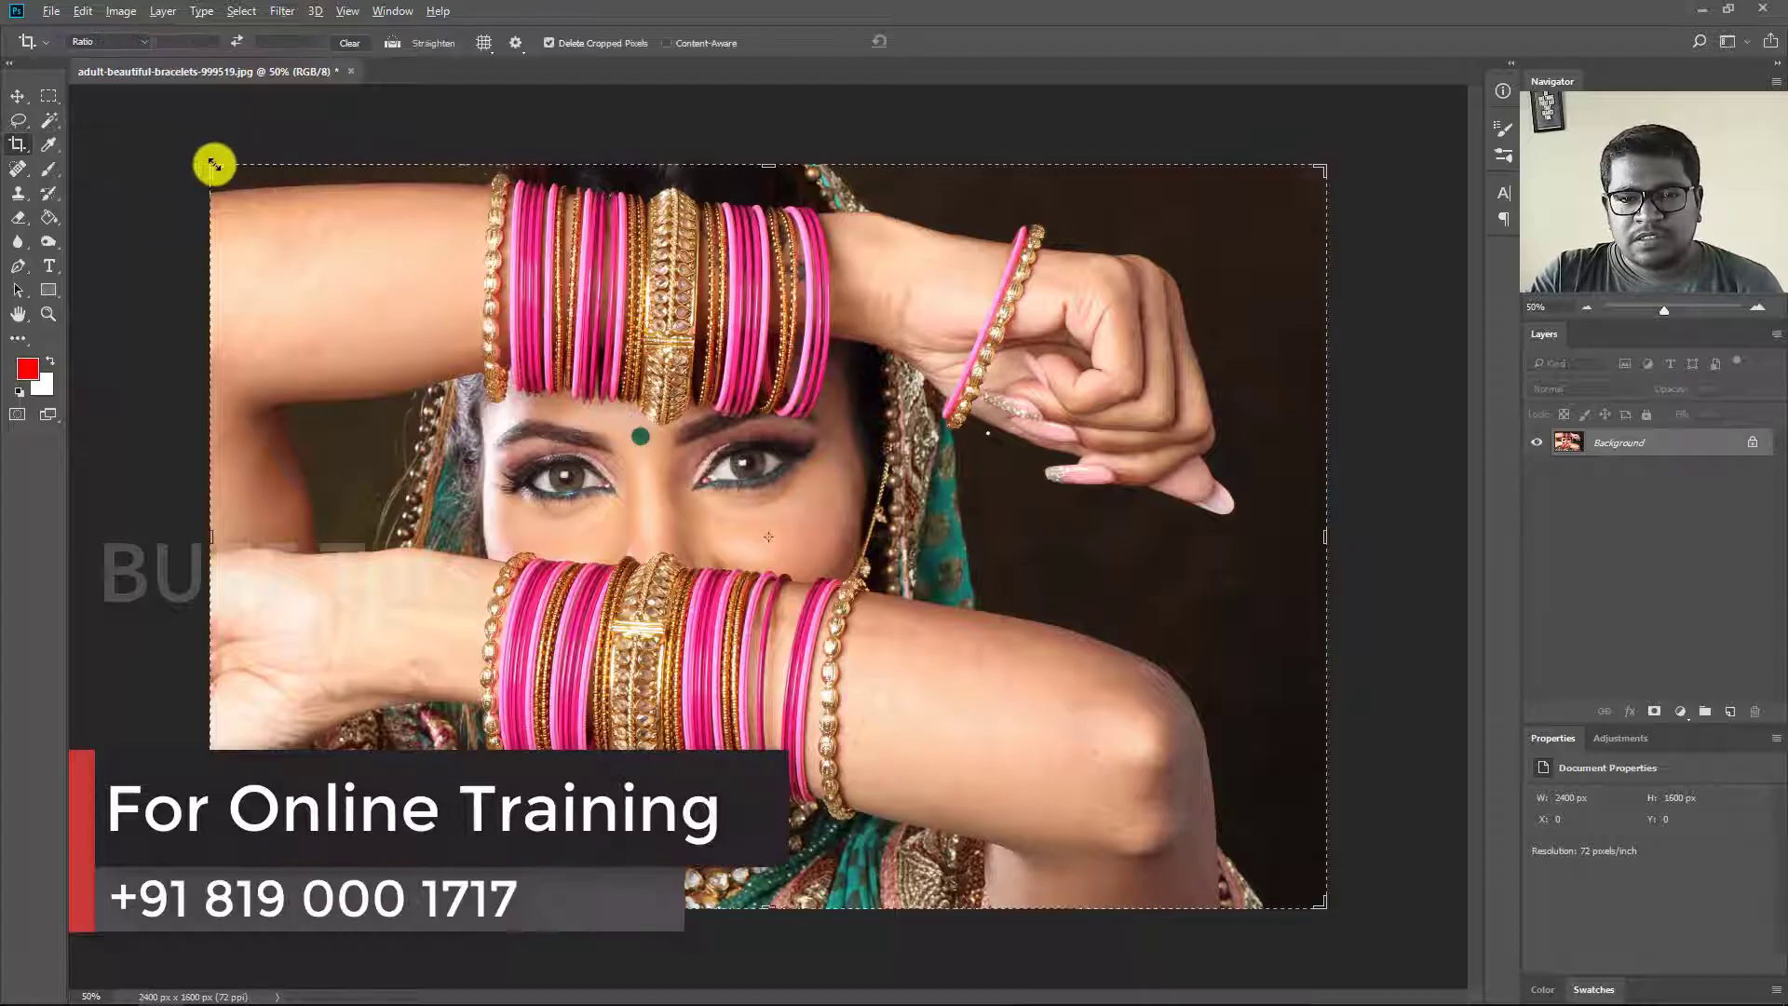
left_click_drag(214, 165, 292, 200)
key("Return")
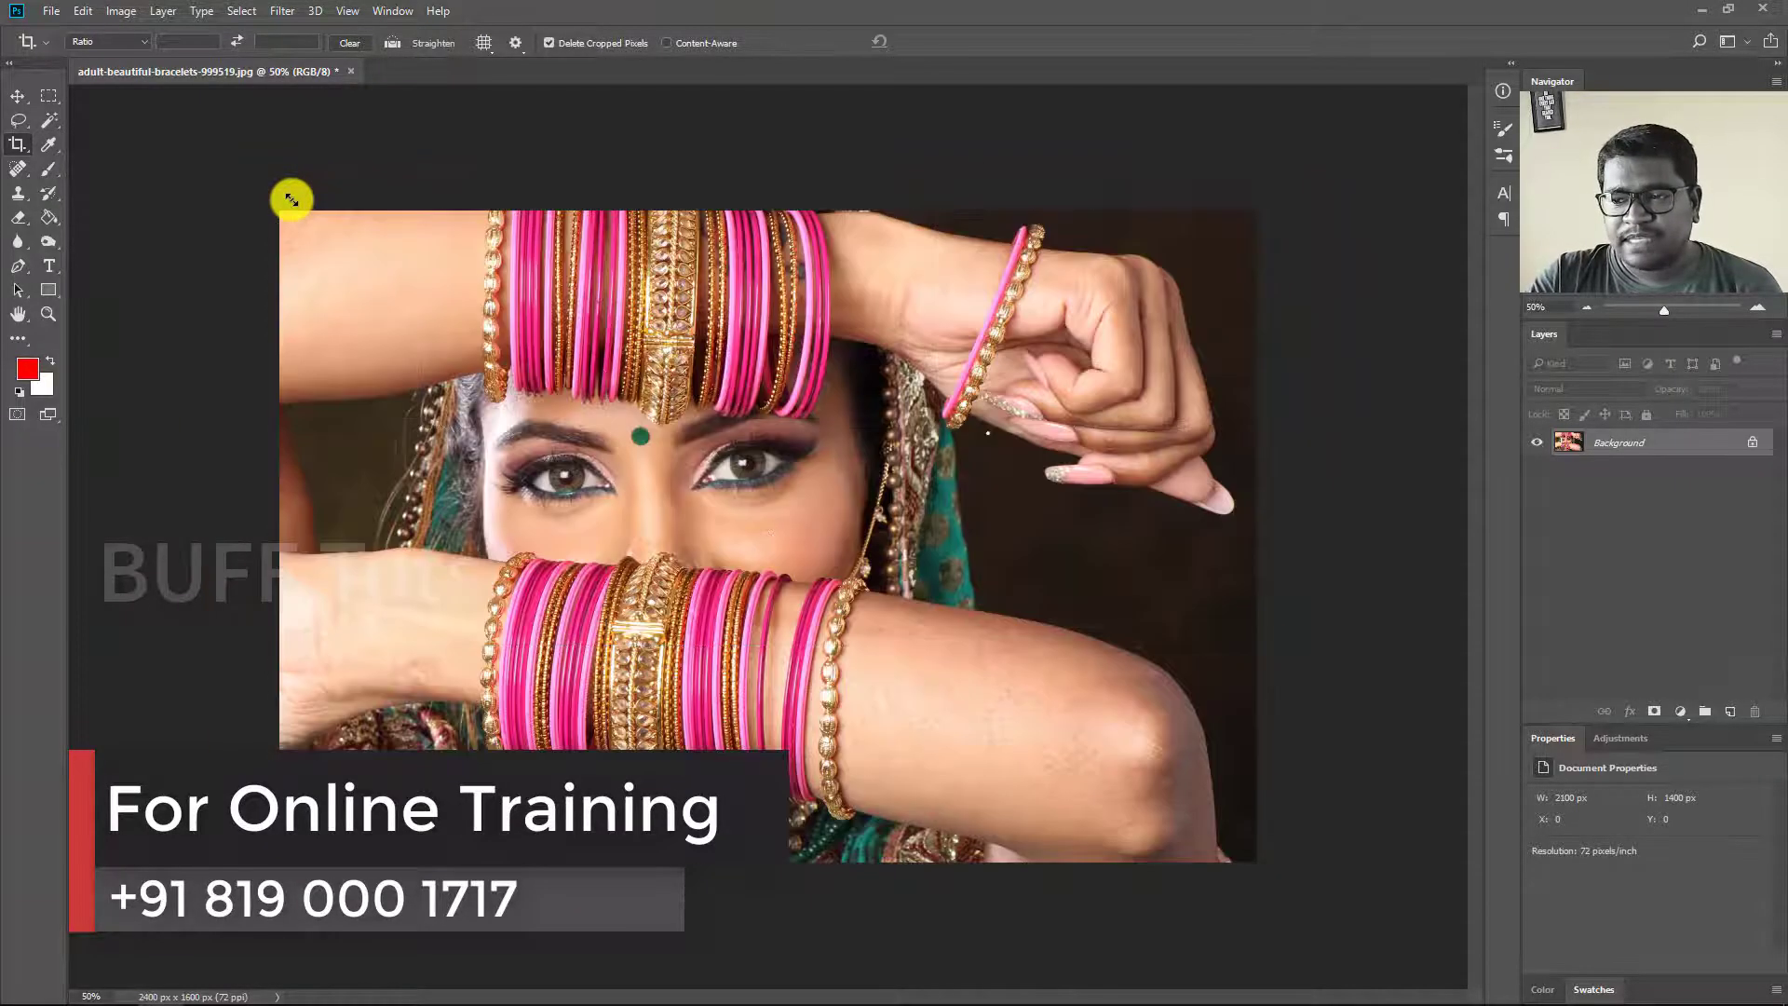
Duplicate and remove a layer, then try History Brush painting, triggering a canvas-size error.
left_click(17, 96)
key("ctrl+shift+alt+n")
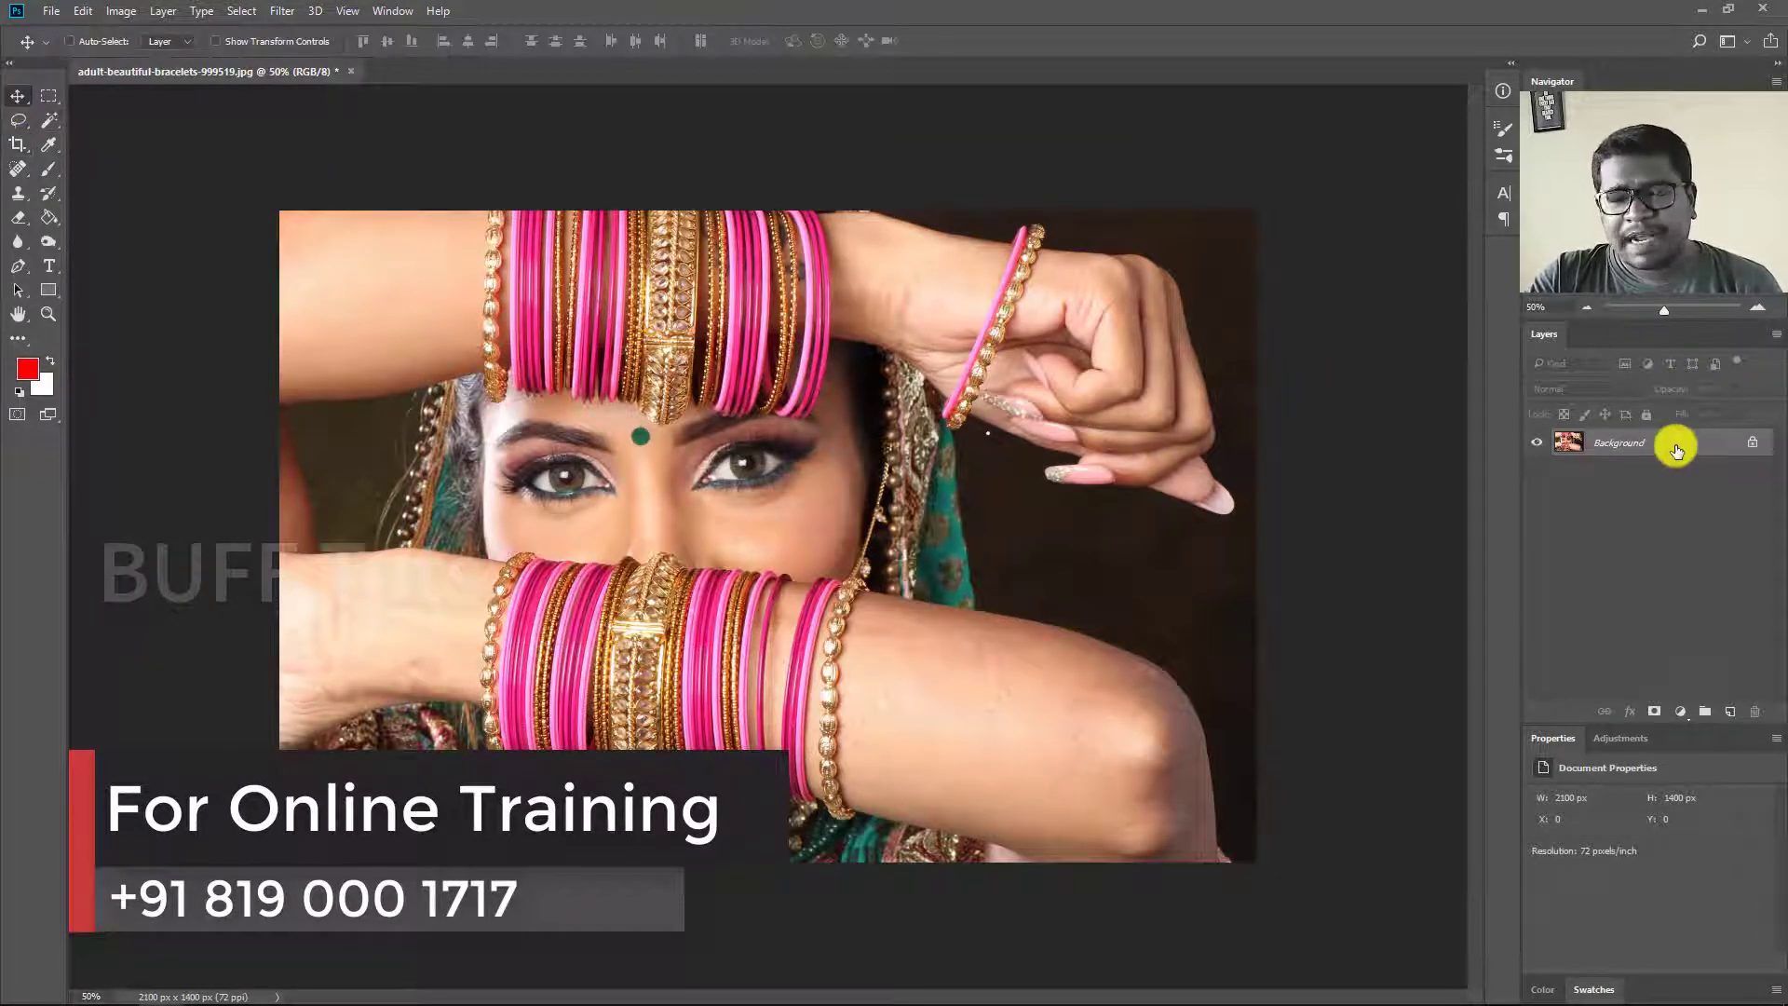
key("b")
key("ctrl+z")
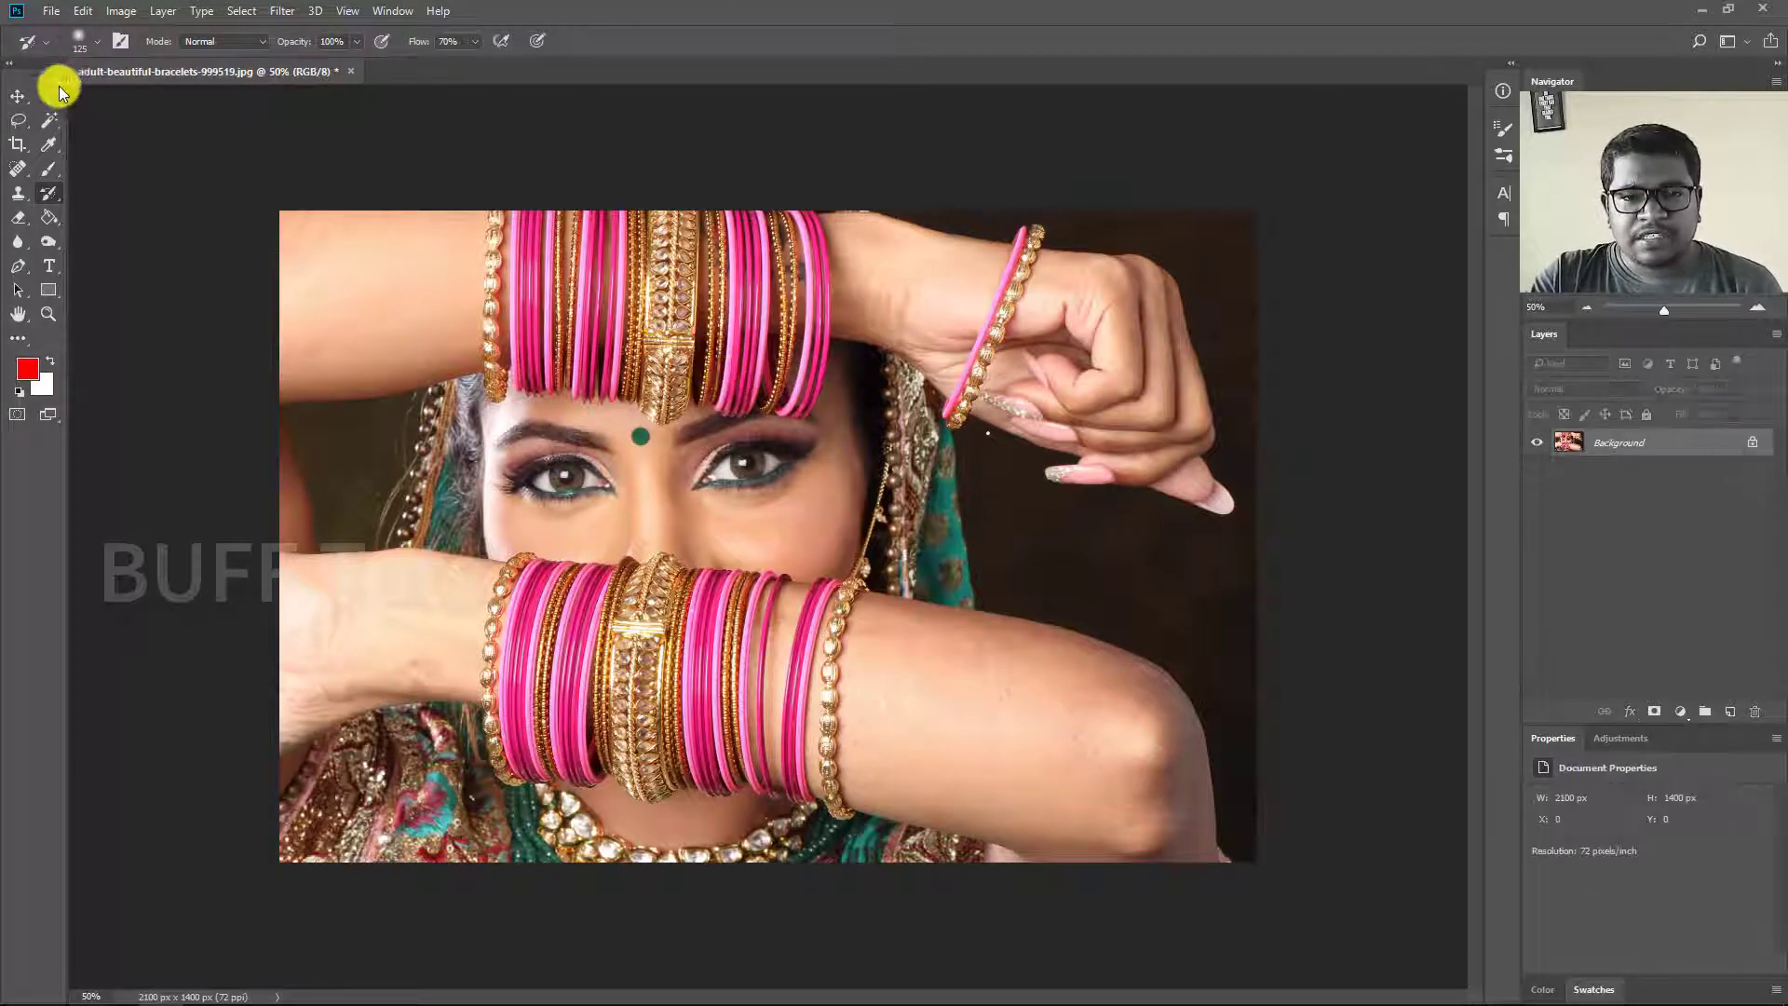
left_click(558, 393)
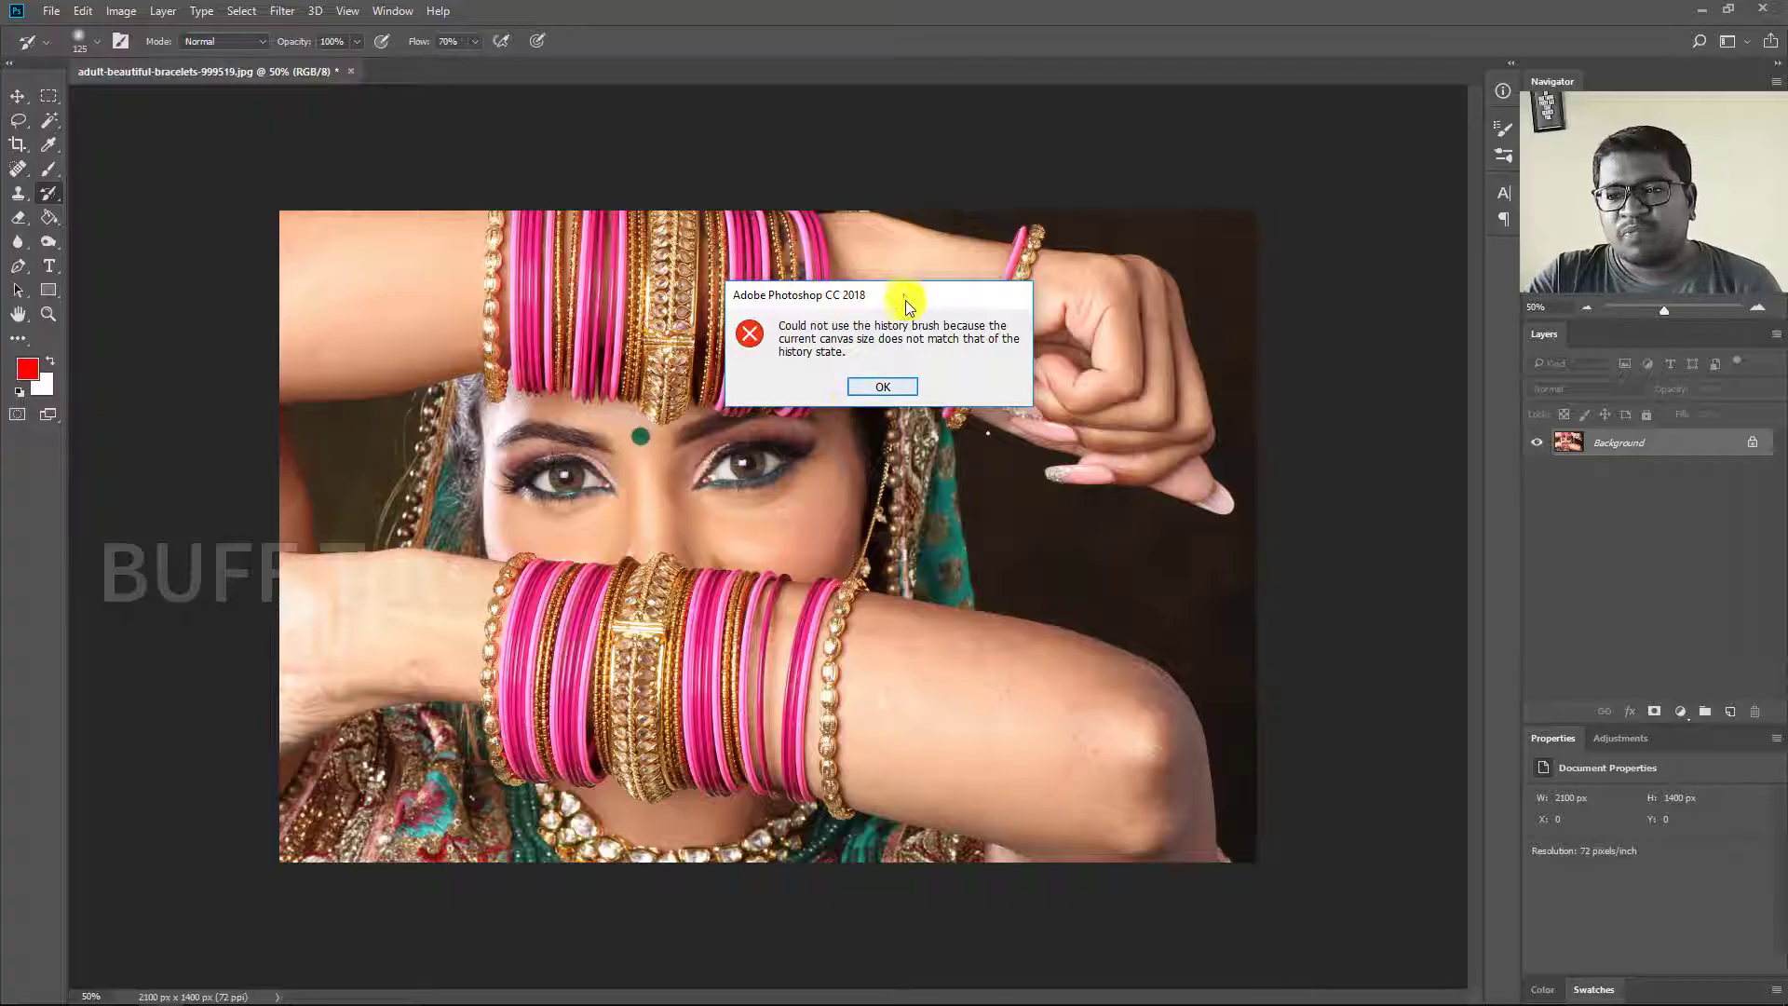
Dismiss the canvas-size error and undo the crop to restore 2400 × 1600 px.
left_click_drag(908, 296, 684, 307)
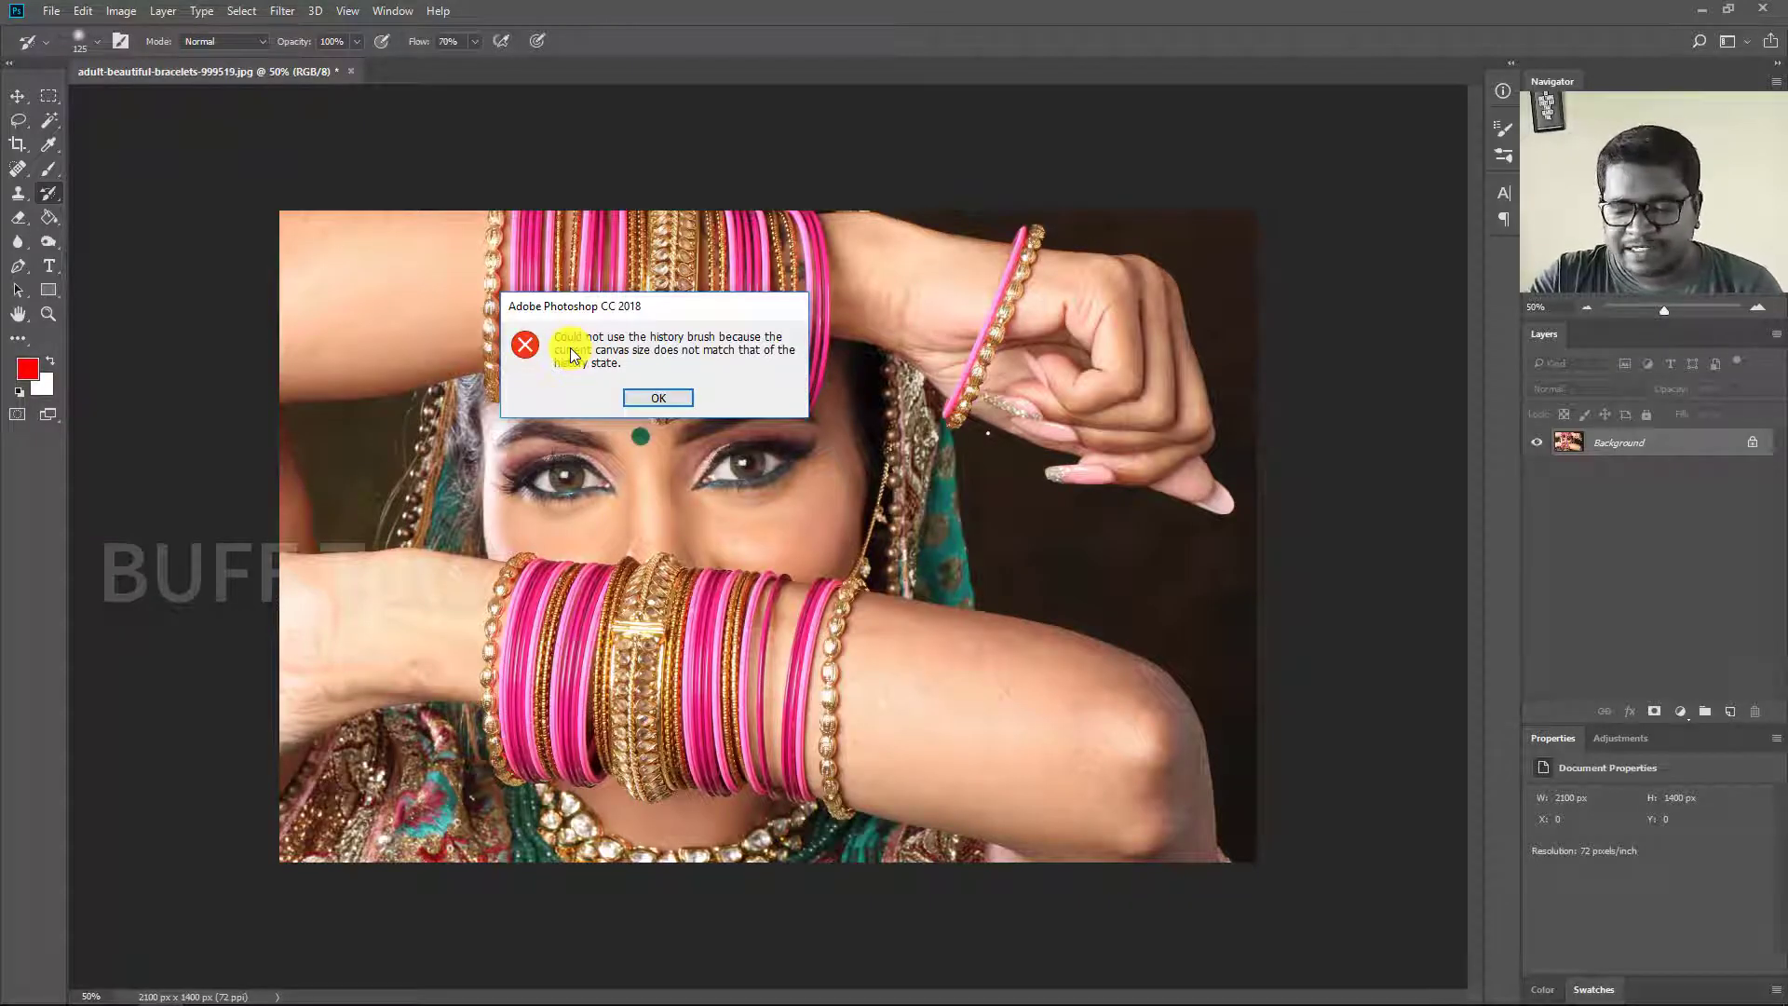
left_click(659, 398)
key("ctrl+z")
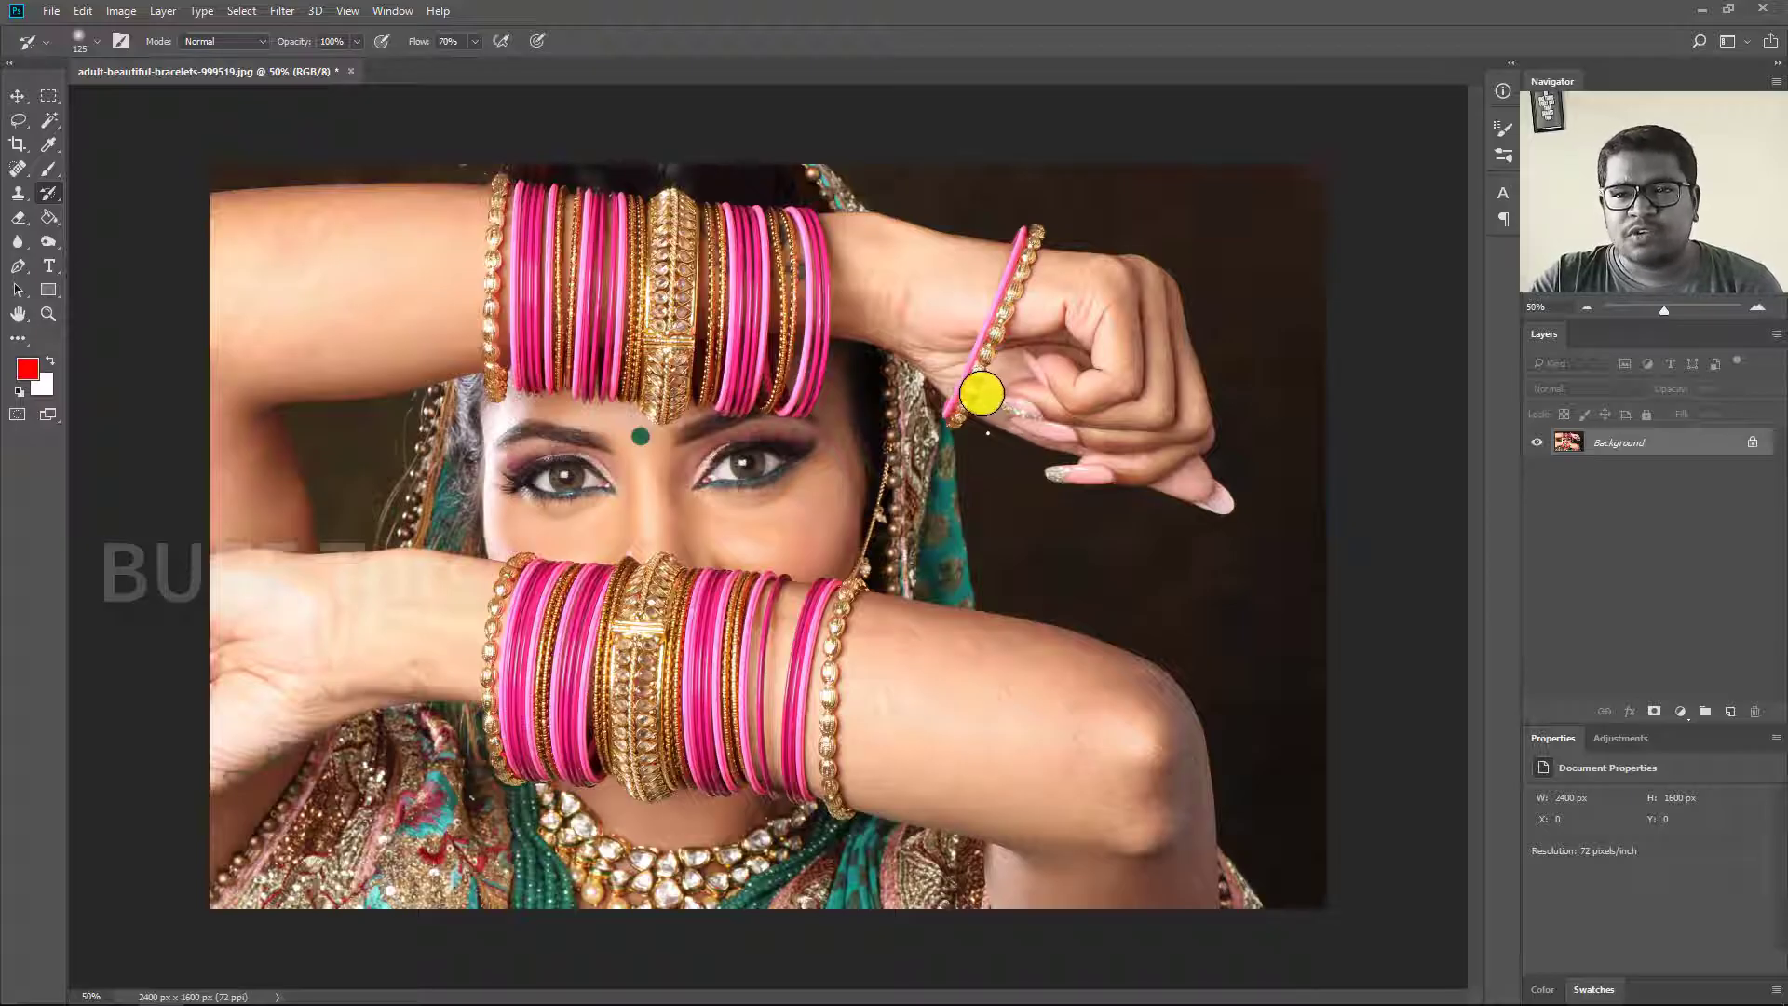
Duplicate the full-size Background layer as Layer 1 with Ctrl+J.
key("ctrl+j")
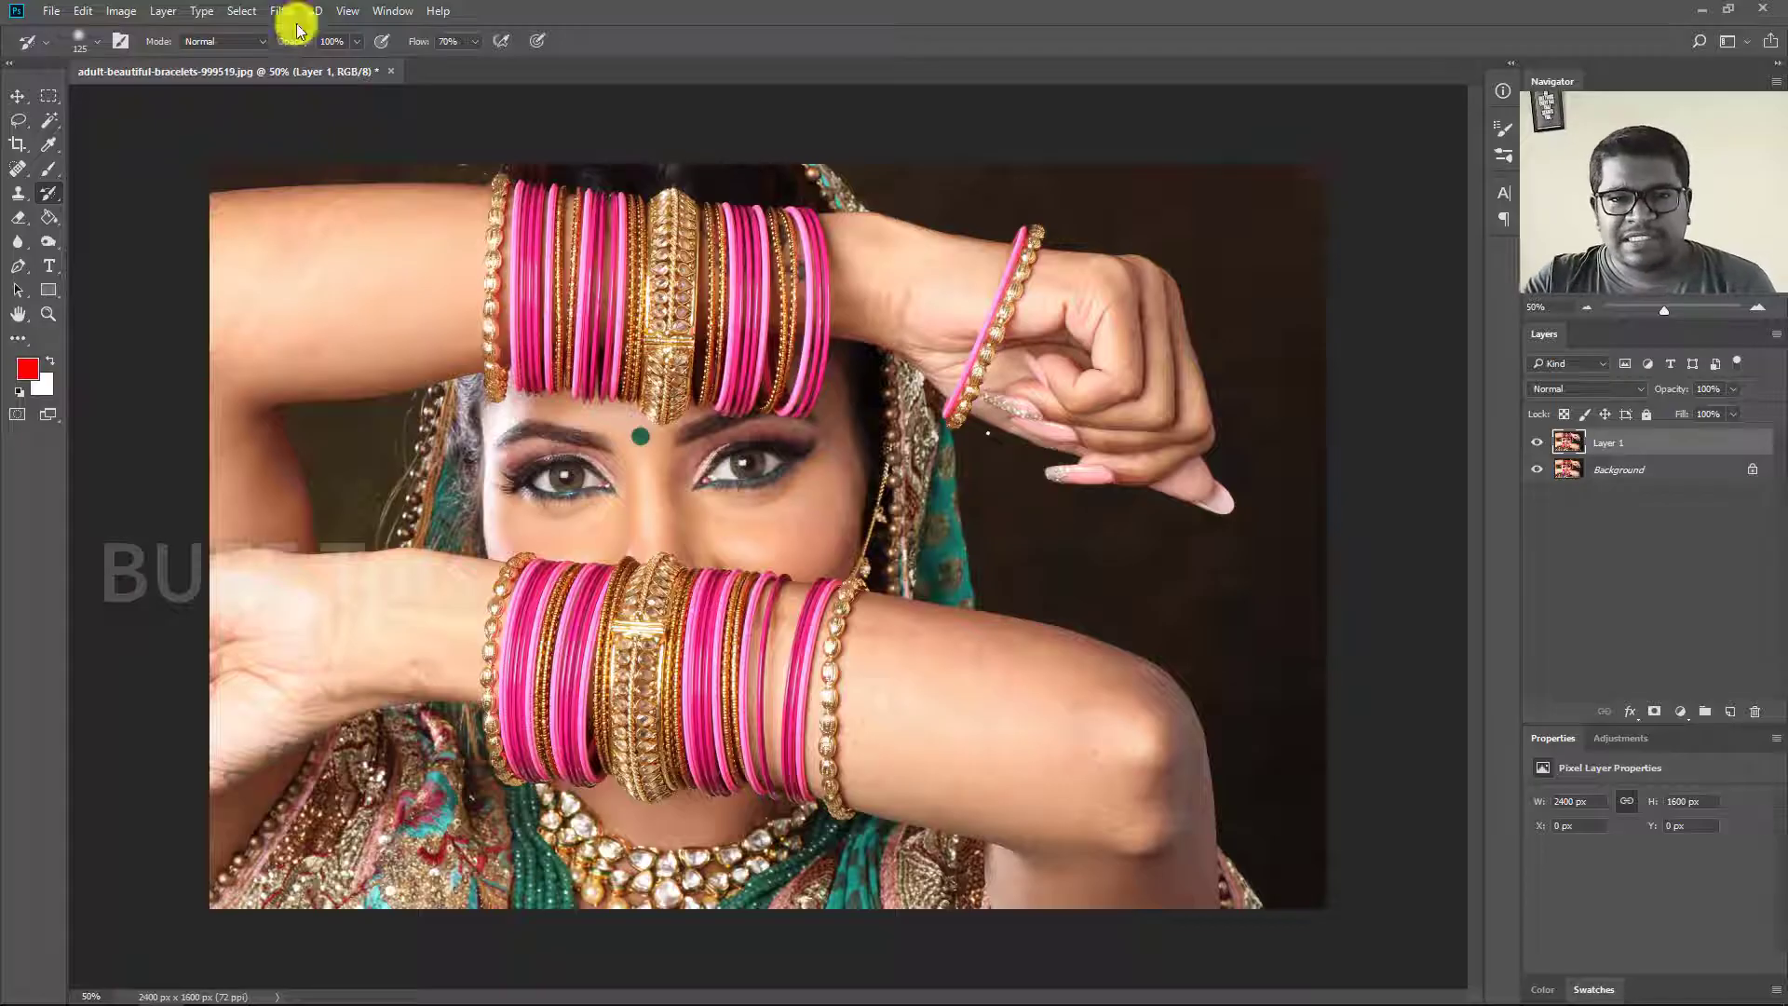
Desaturate Layer 1 to grayscale, discarding a spare empty layer and a trial bangle stroke.
left_click(121, 11)
mouse_move(148, 57)
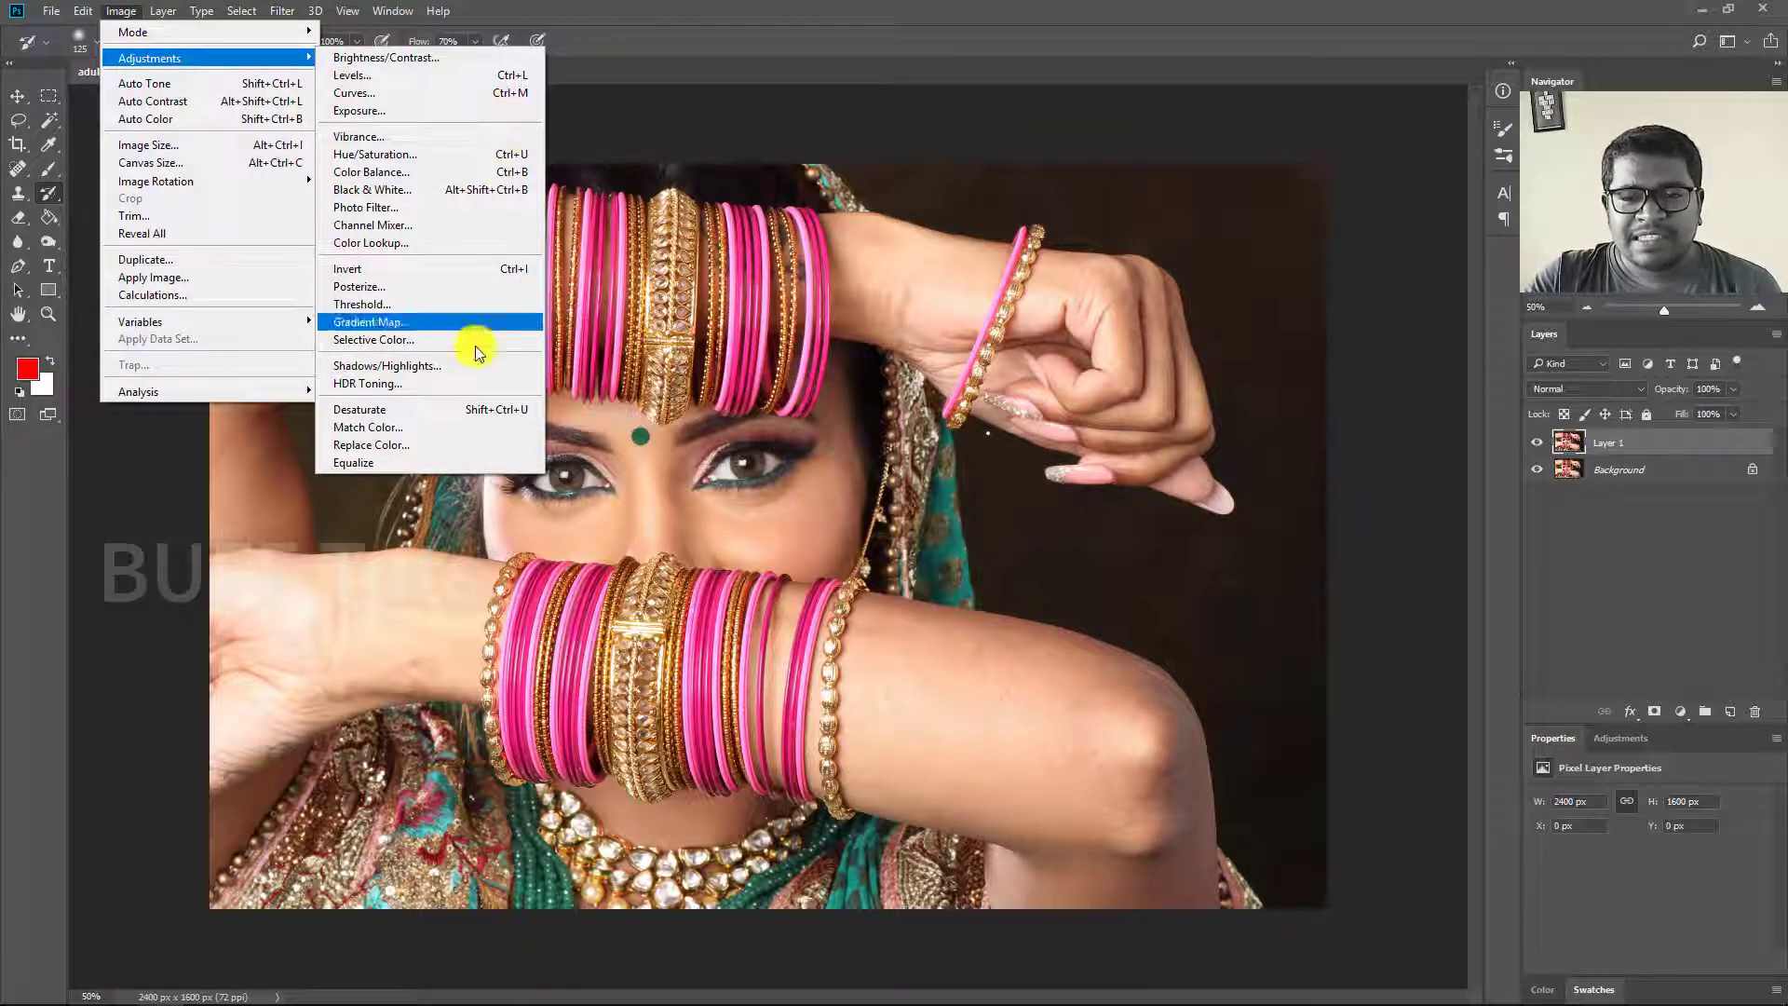
left_click(429, 410)
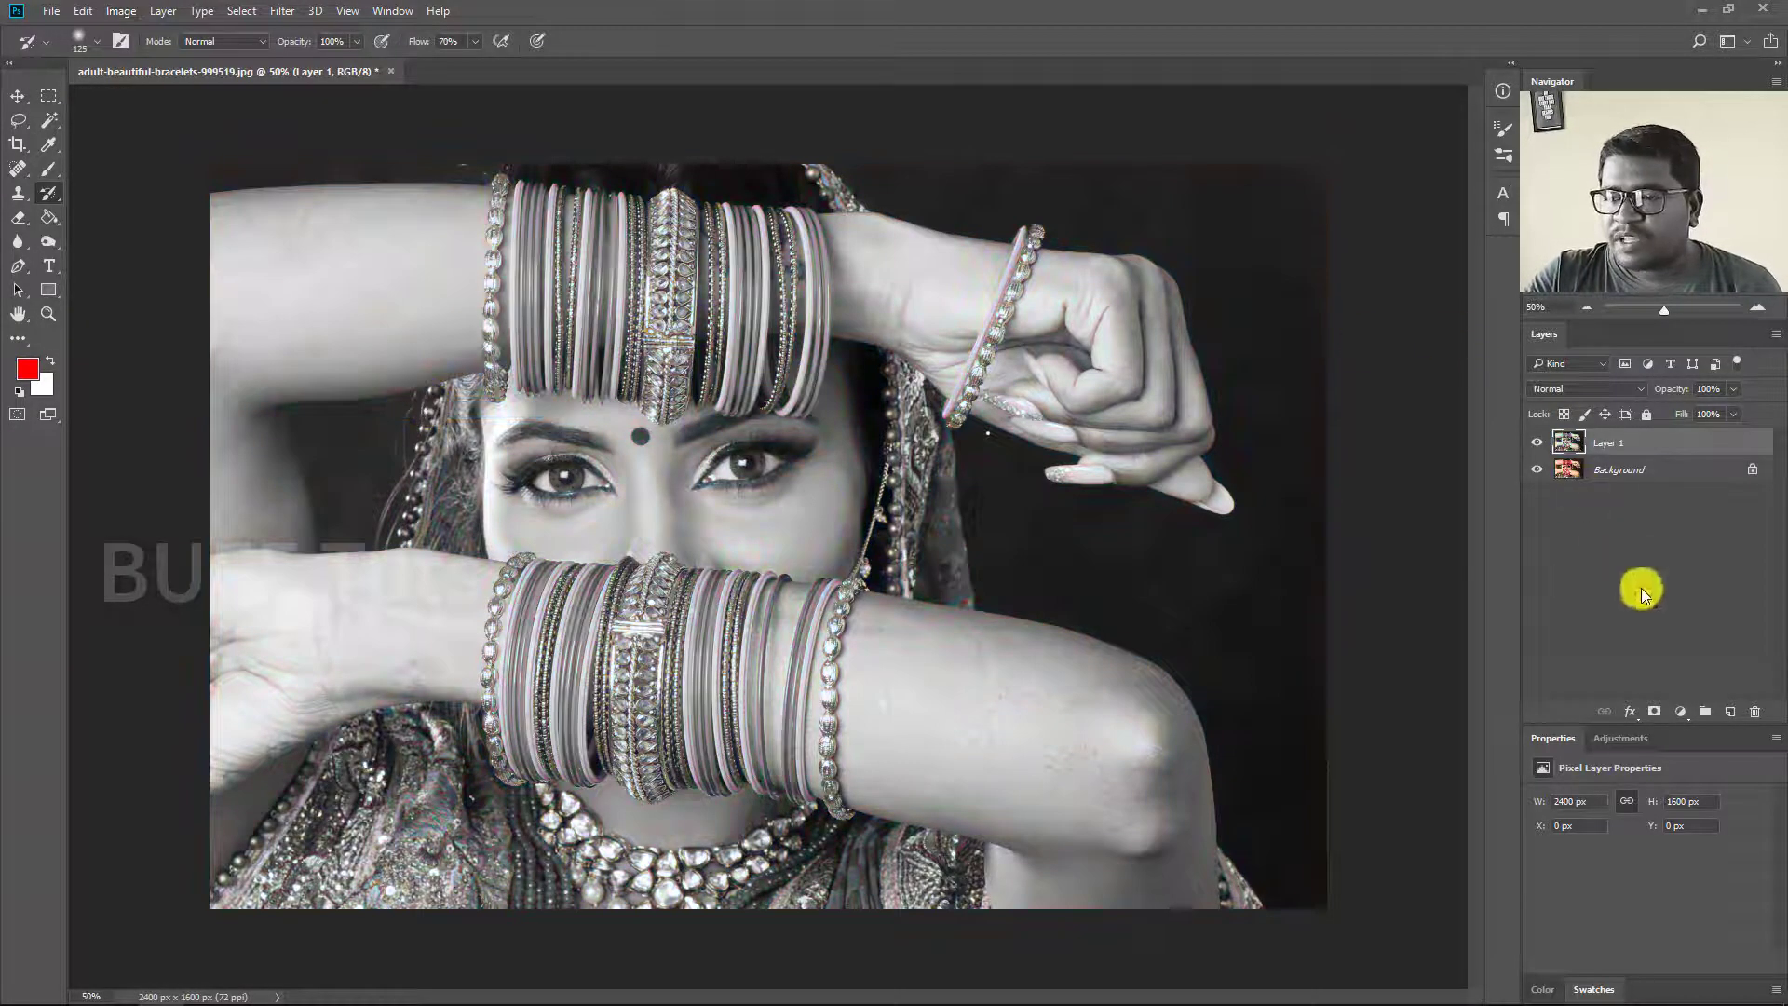
left_click(1730, 712)
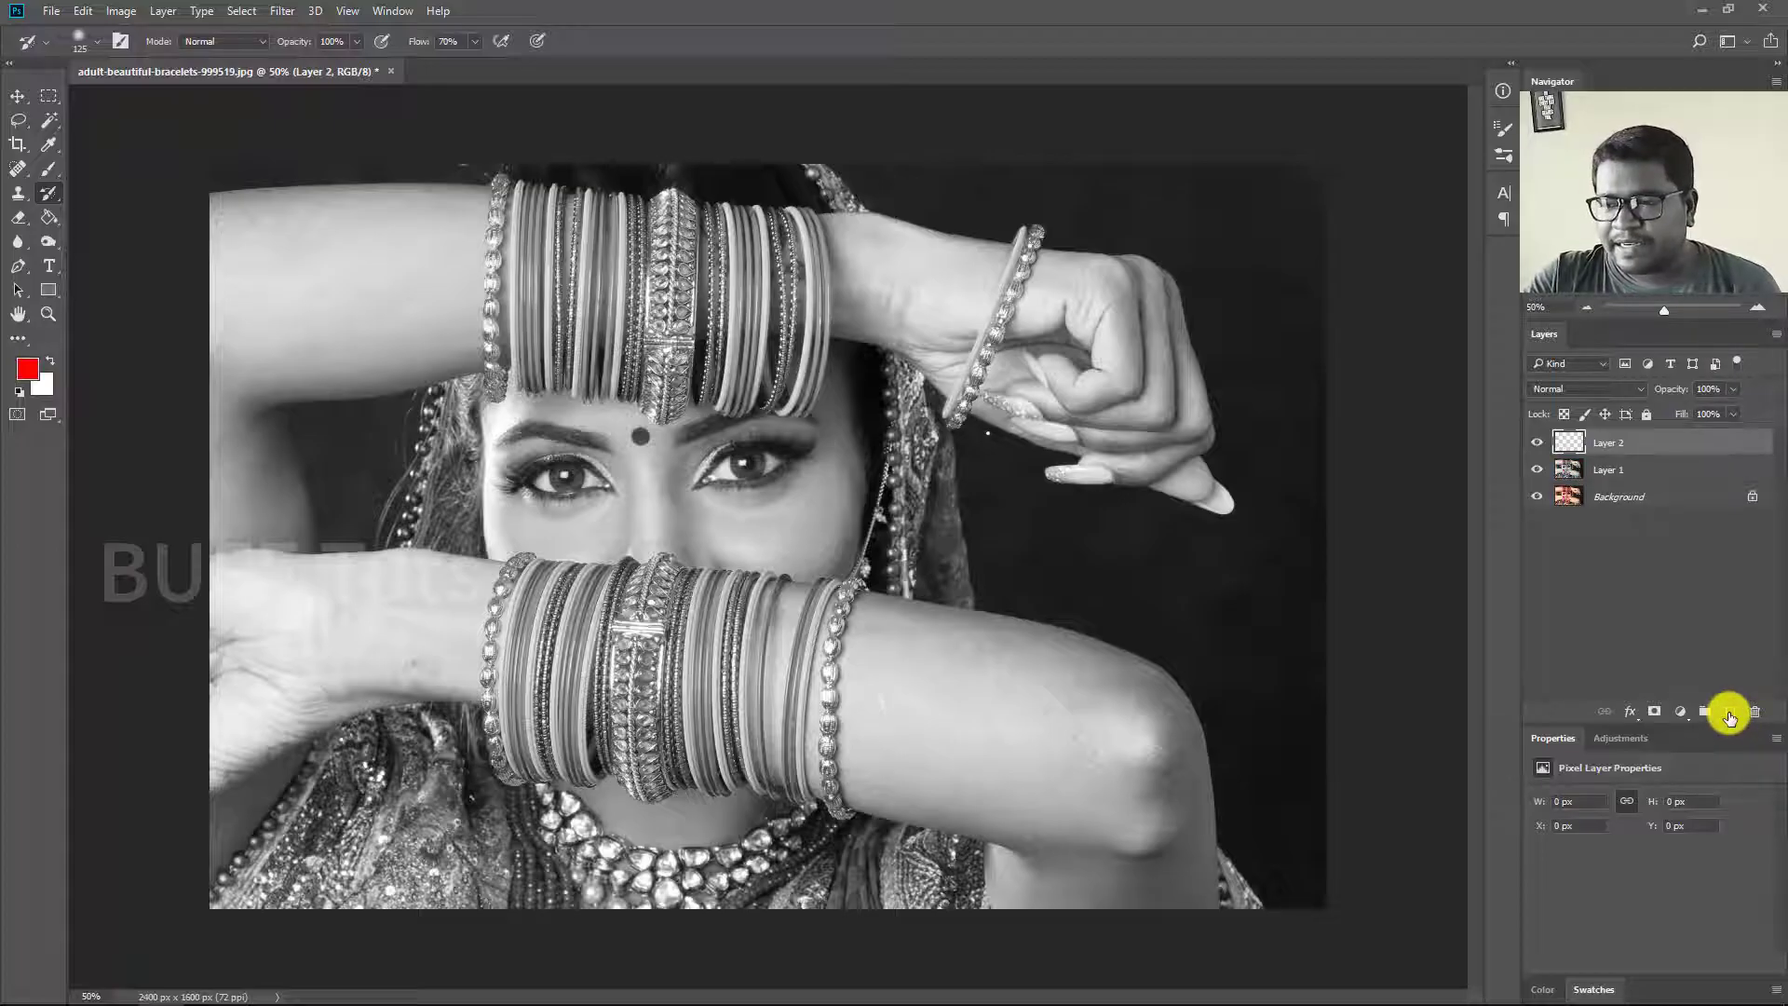
left_click(1755, 712)
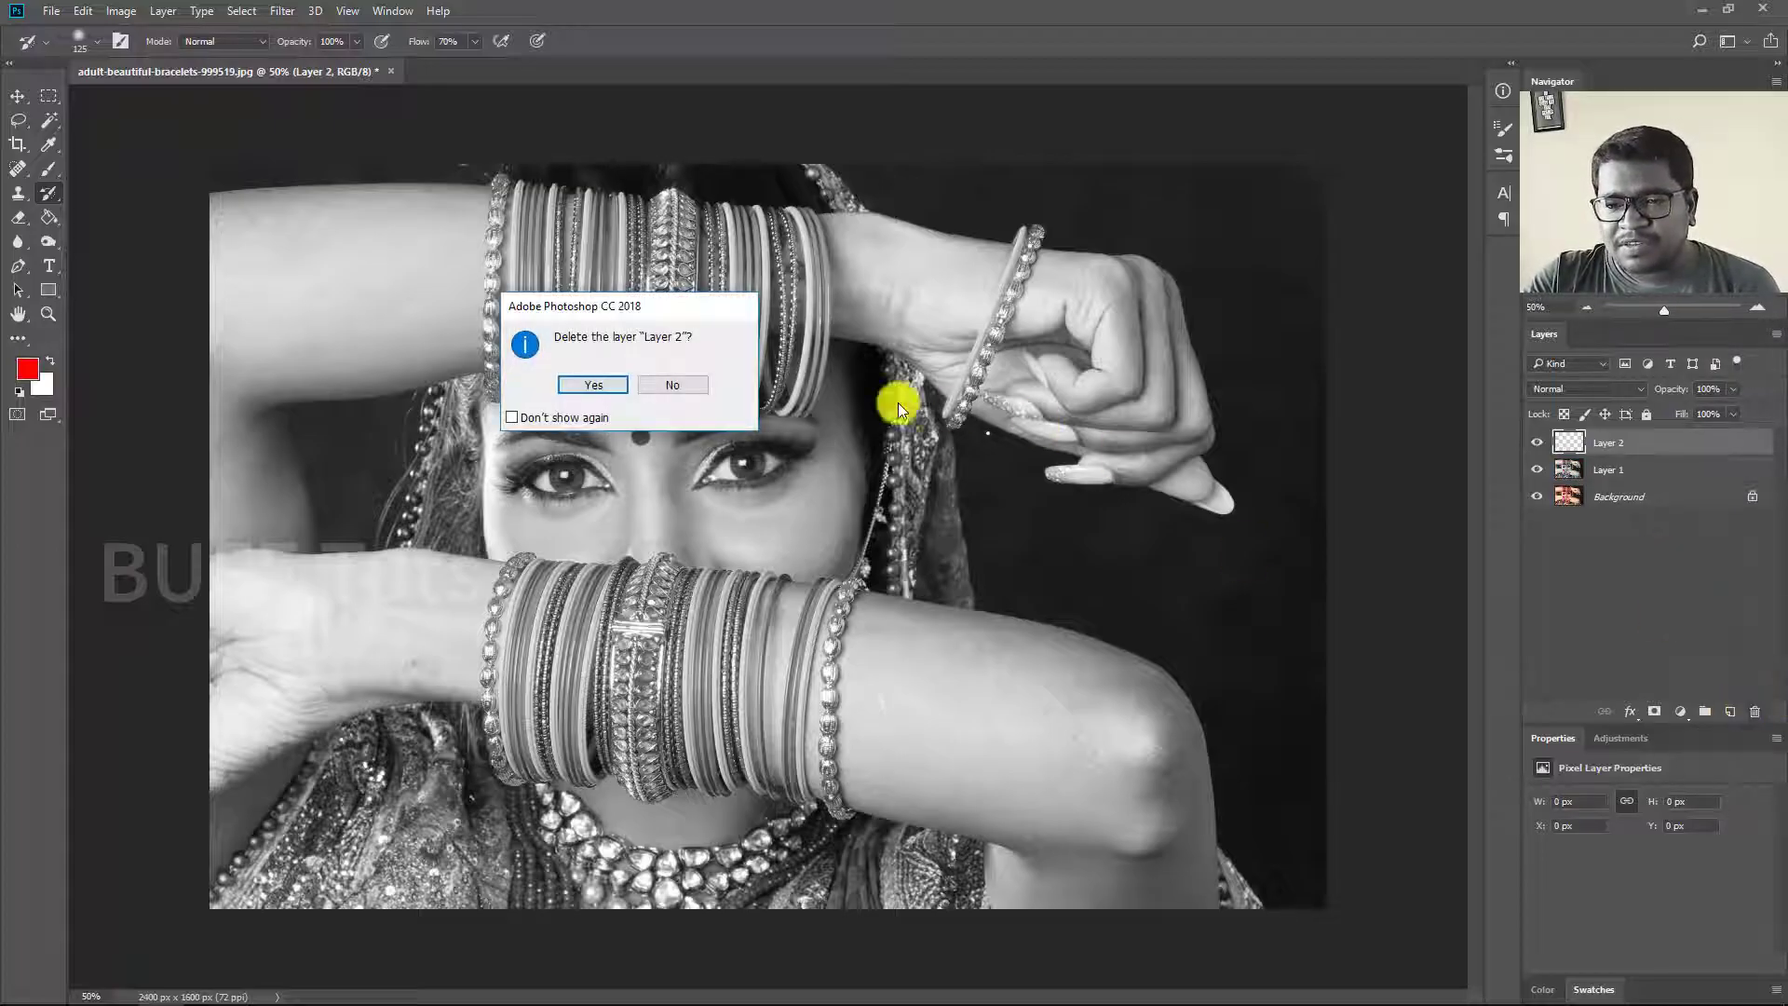
left_click(594, 385)
mouse_move(758, 271)
left_mouse_down()
mouse_move(708, 331)
mouse_move(662, 207)
mouse_move(664, 355)
left_mouse_up()
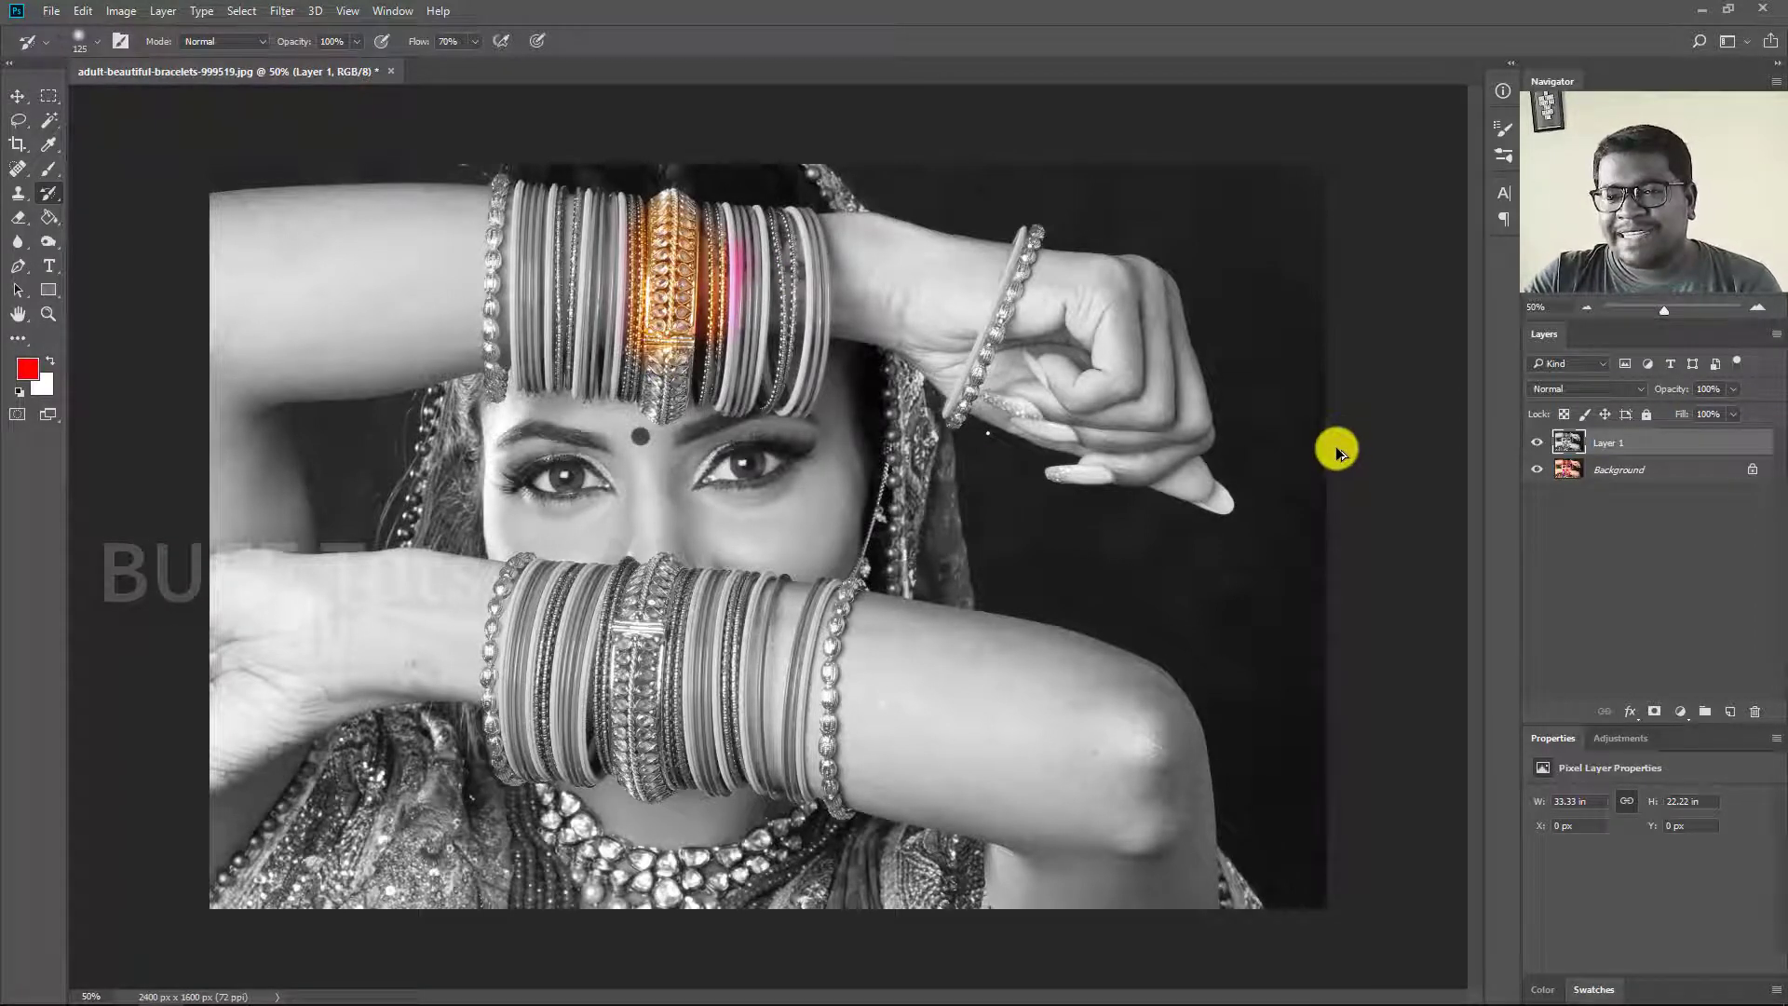
key("ctrl+z")
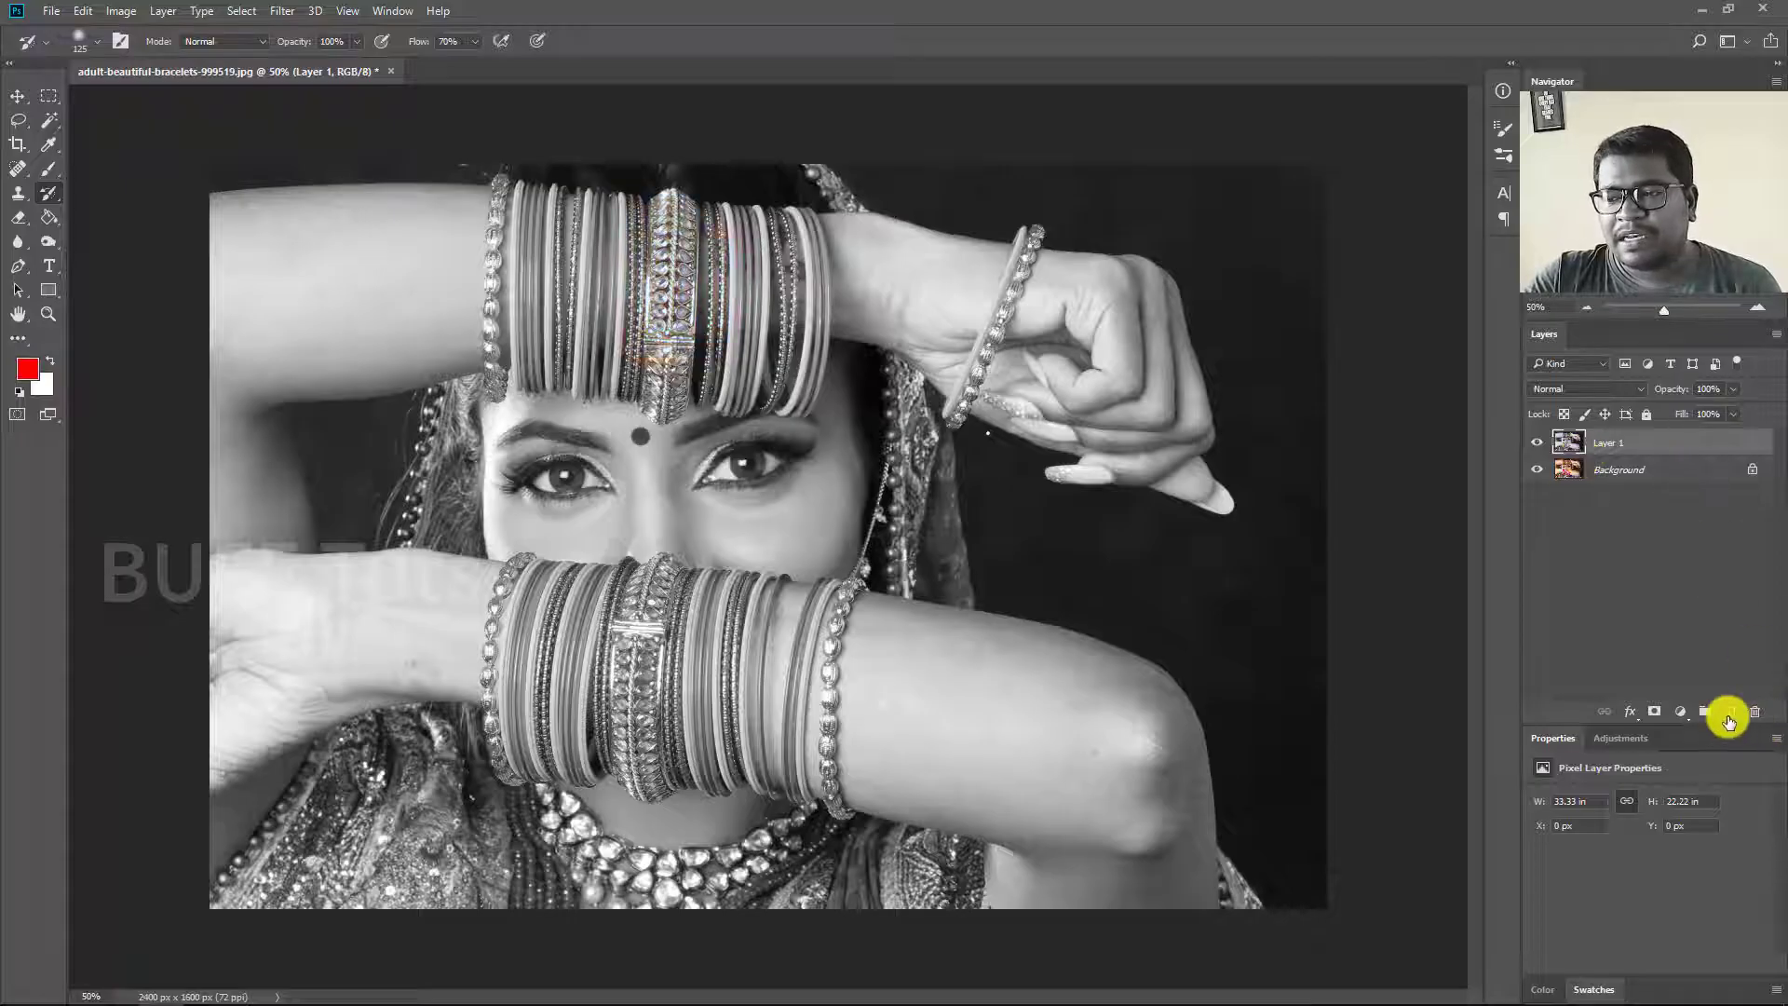
On a new Layer 2, zoom in and repaint the central gold bangle in colour.
left_click(1730, 713)
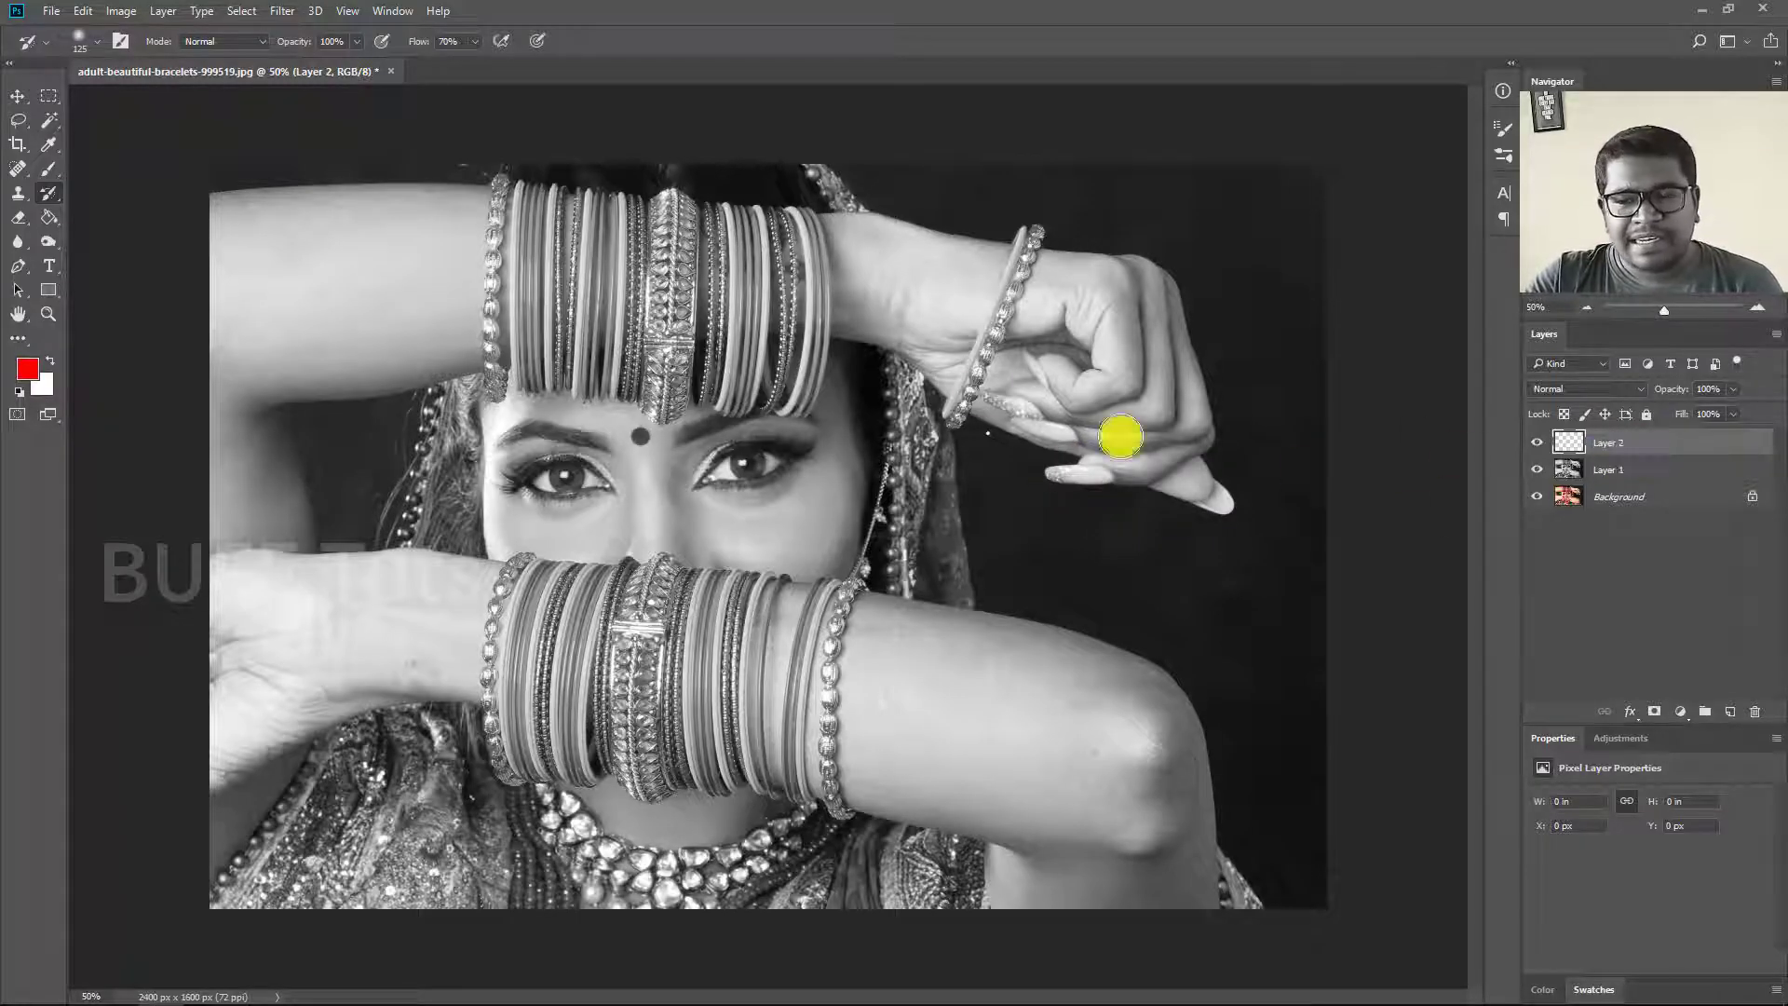
scroll(620, 179, "up", 1)
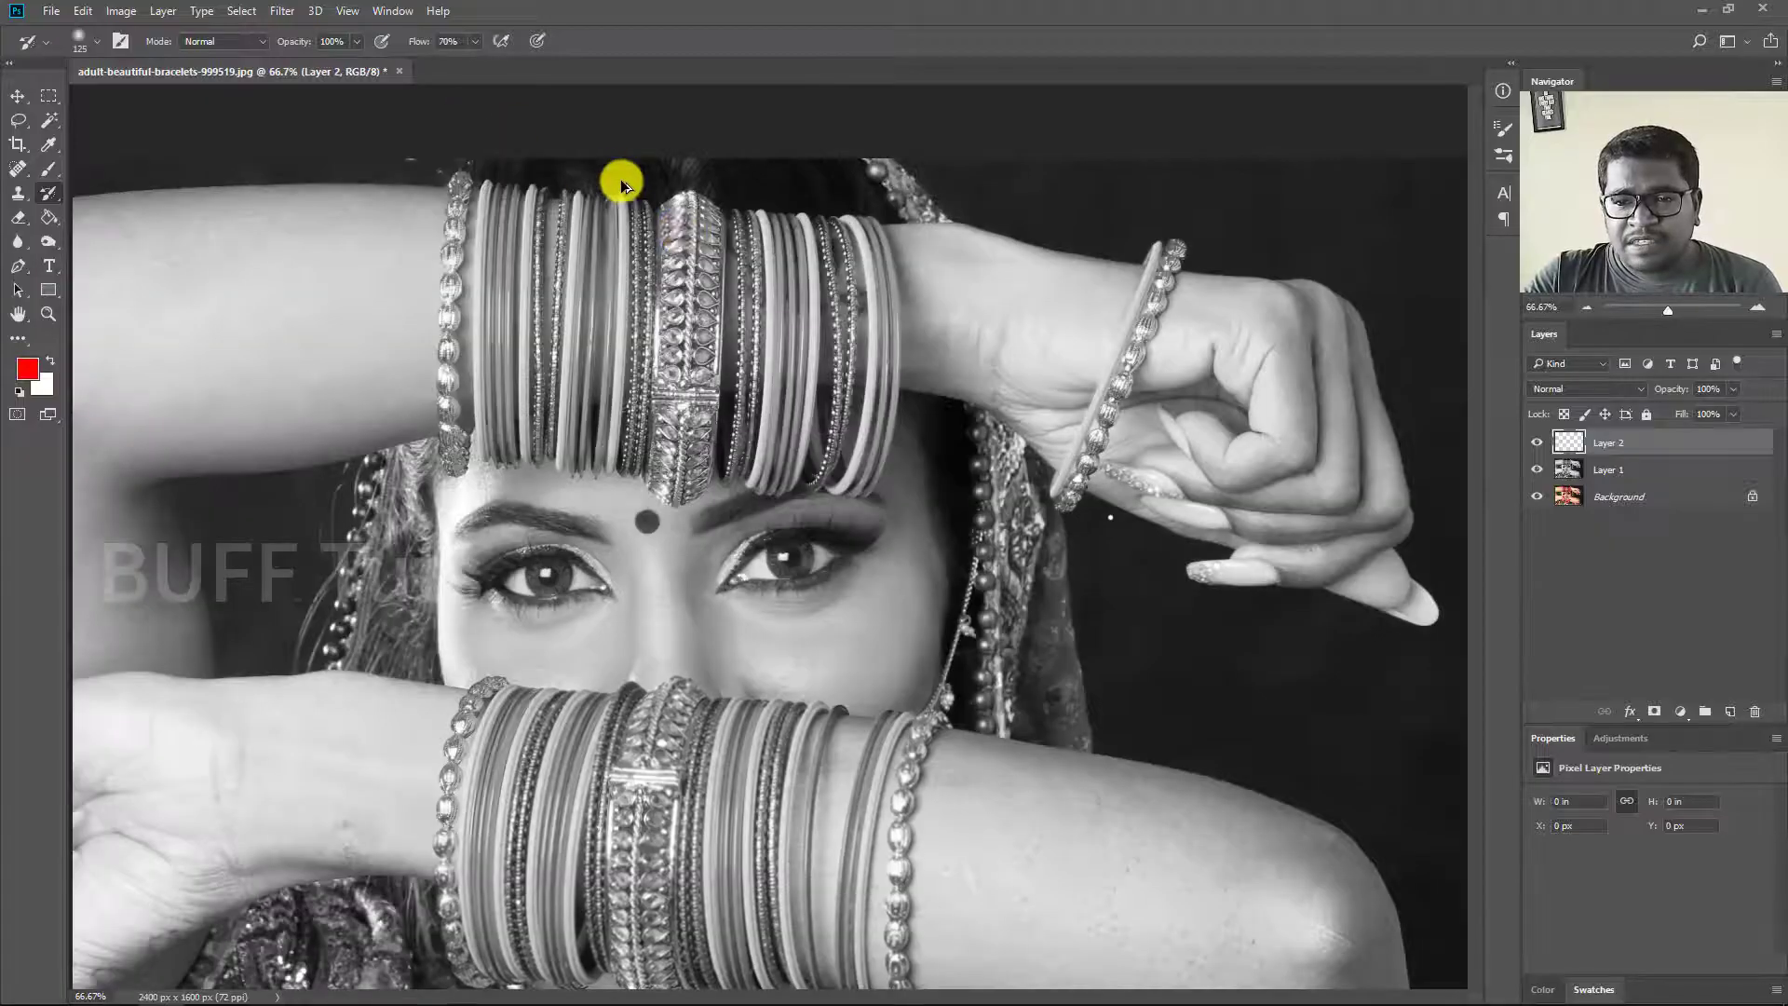
scroll(621, 179, "up", 1)
key("bracketleft")
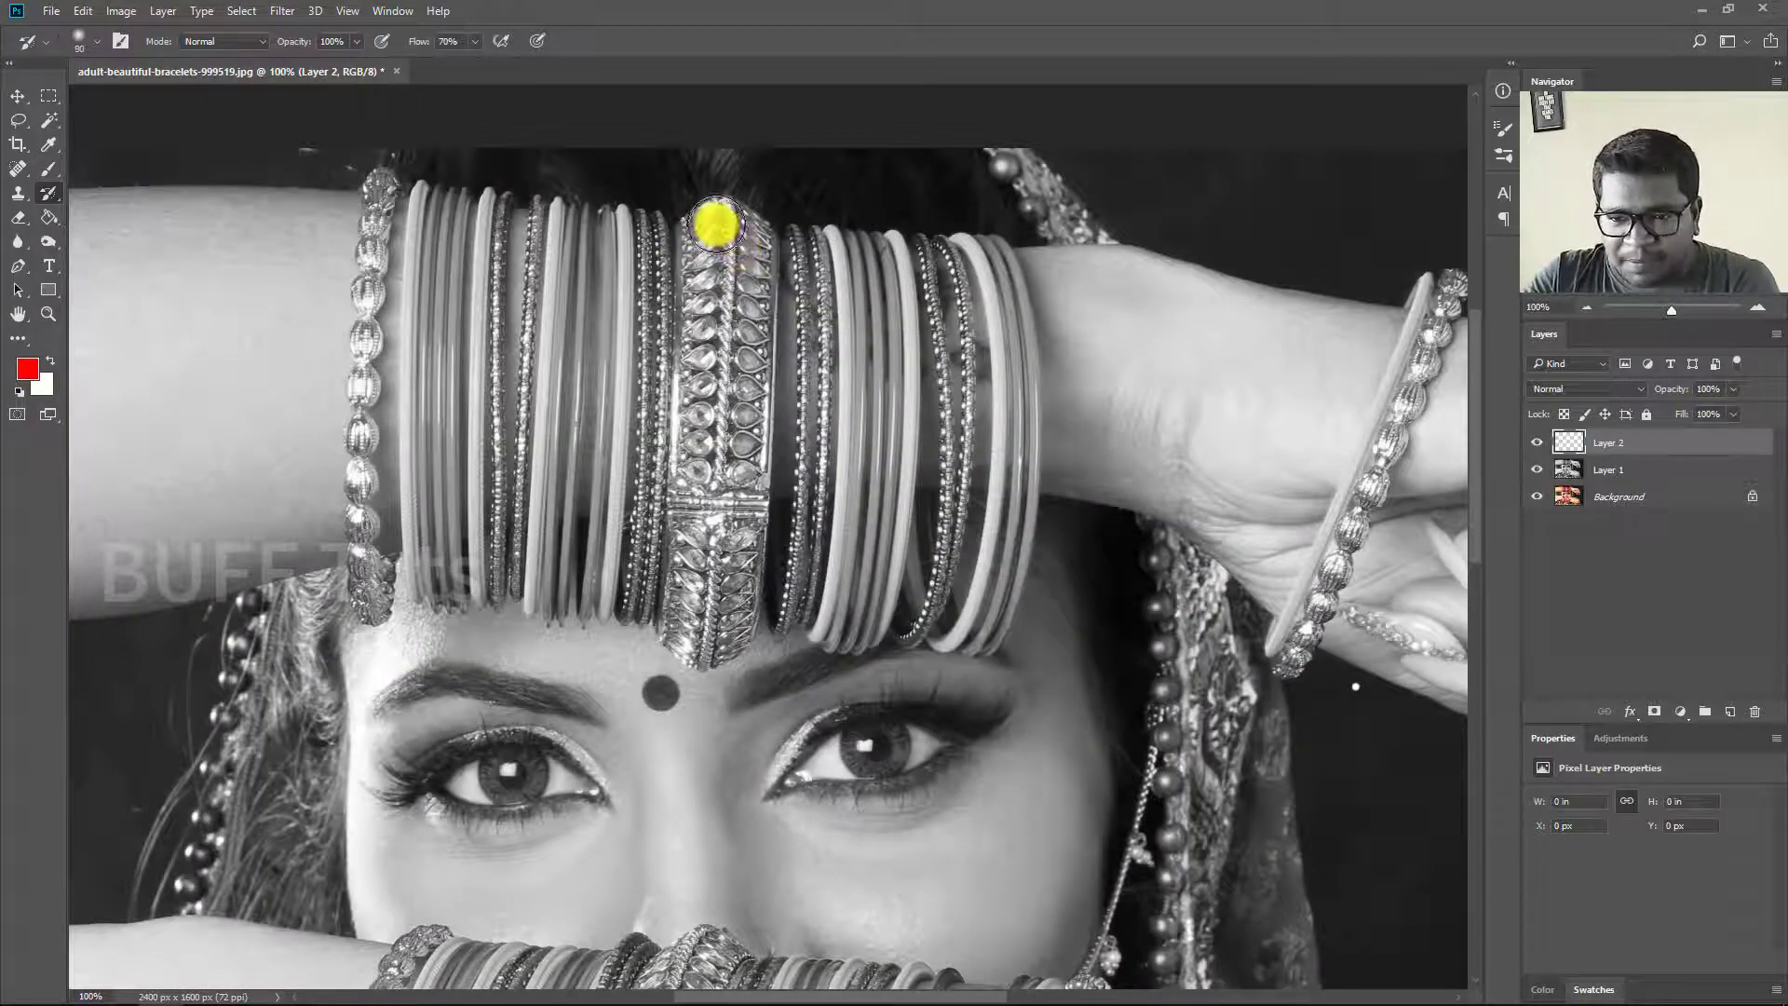
mouse_move(711, 224)
left_mouse_down()
mouse_move(713, 452)
mouse_move(702, 239)
mouse_move(743, 215)
mouse_move(750, 265)
mouse_move(728, 615)
mouse_move(698, 523)
mouse_move(679, 622)
mouse_move(746, 491)
mouse_move(702, 359)
mouse_move(659, 618)
mouse_move(503, 715)
left_mouse_up()
key("bracketleft")
key("bracketleft")
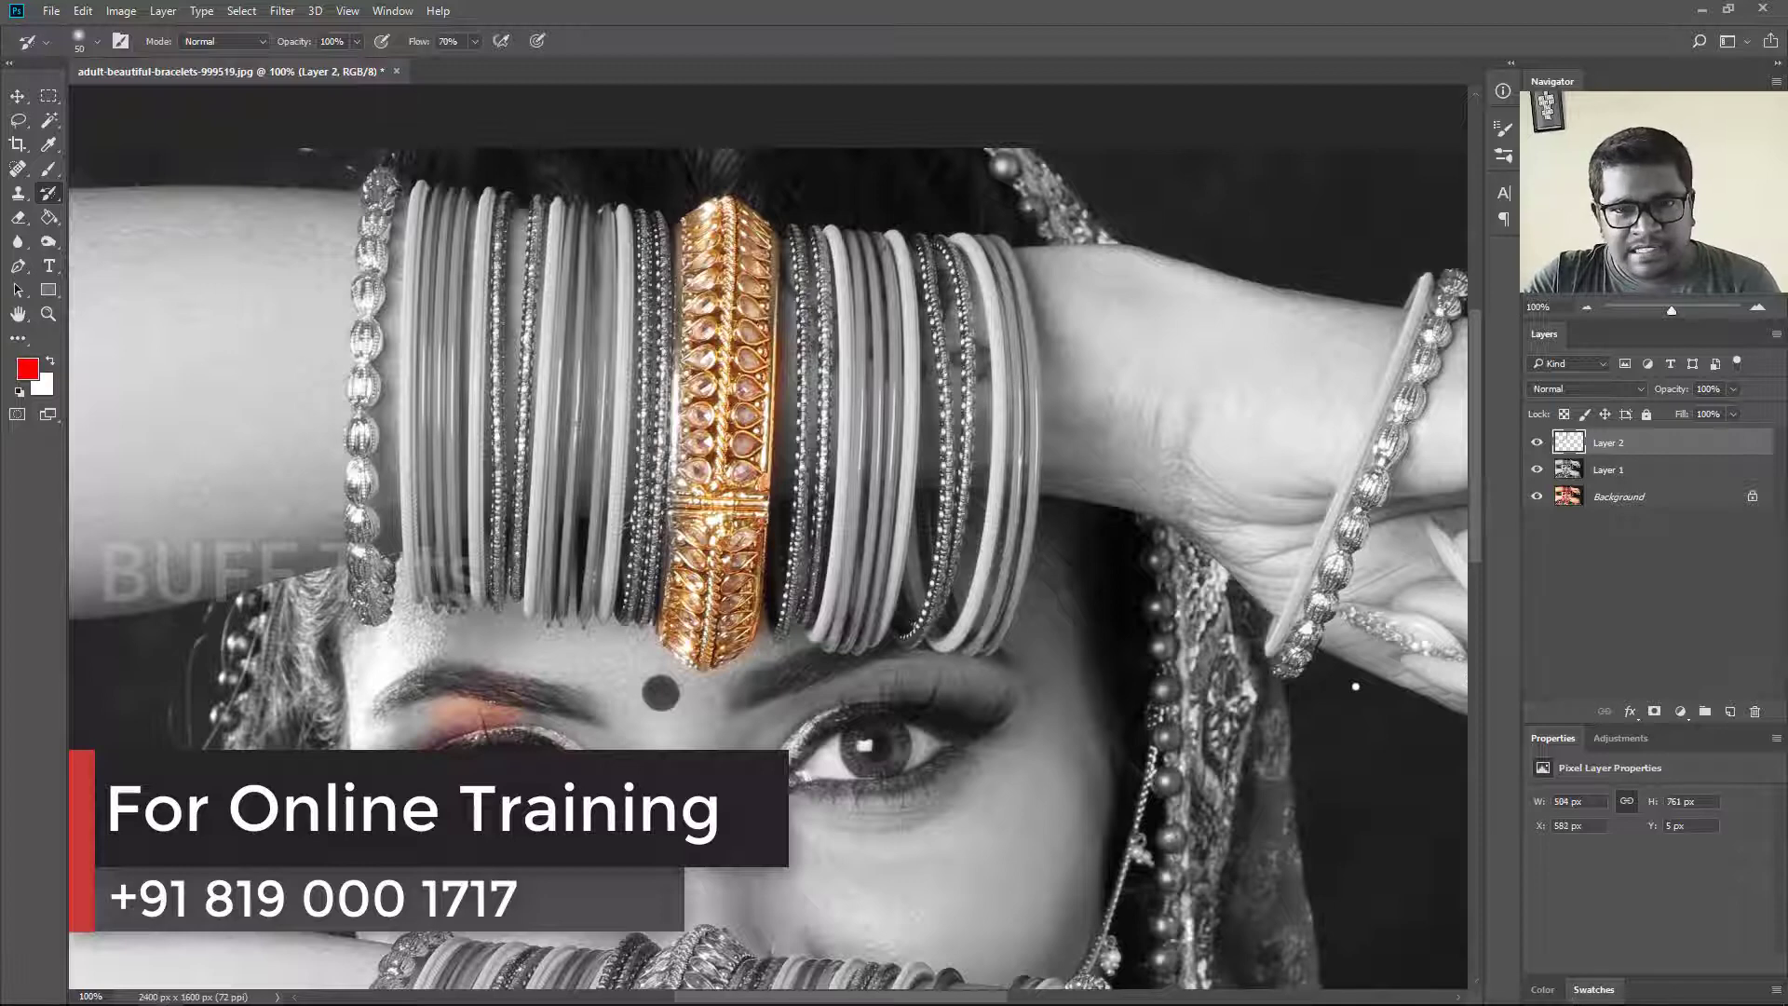
At 300% with a smaller brush, repaint the beaded gold bangle and neighbouring pink bangle.
scroll(835, 279, "up", 2)
key("bracketleft")
key("bracketleft")
key("bracketleft")
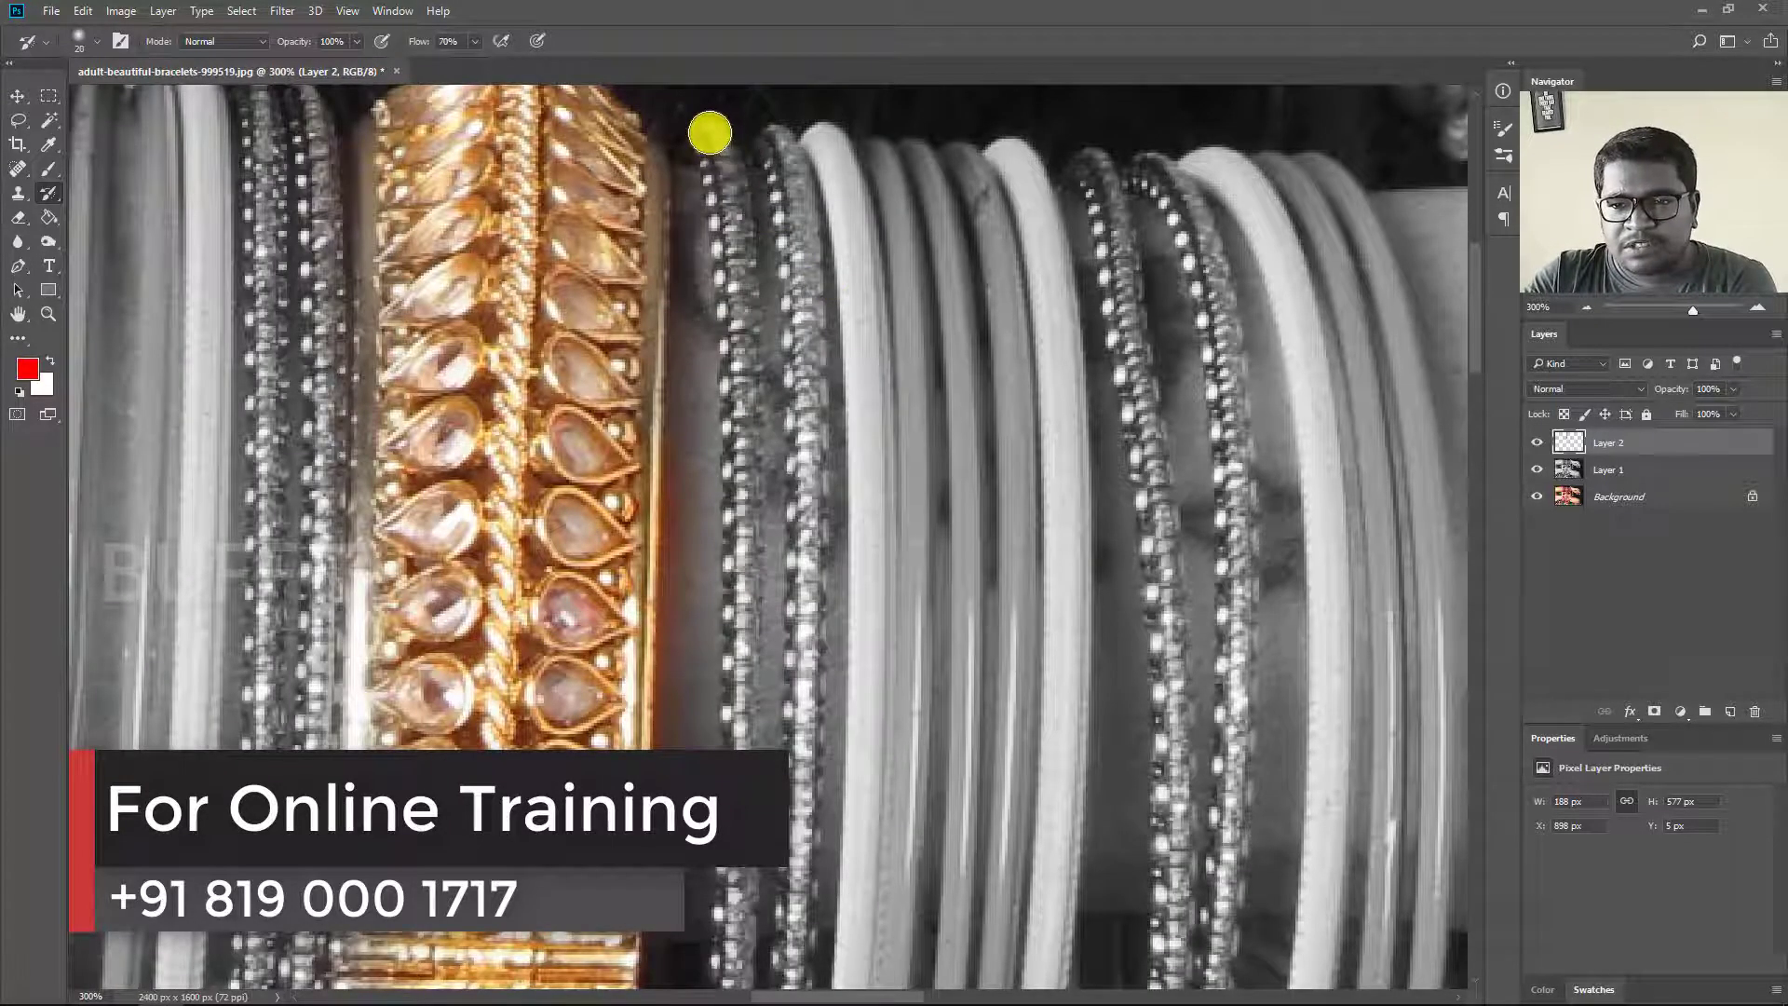
mouse_move(710, 133)
left_mouse_down()
mouse_move(730, 208)
mouse_move(743, 587)
mouse_move(798, 359)
mouse_move(758, 627)
mouse_move(791, 459)
mouse_move(771, 191)
mouse_move(819, 428)
mouse_move(810, 639)
mouse_move(740, 866)
left_mouse_up()
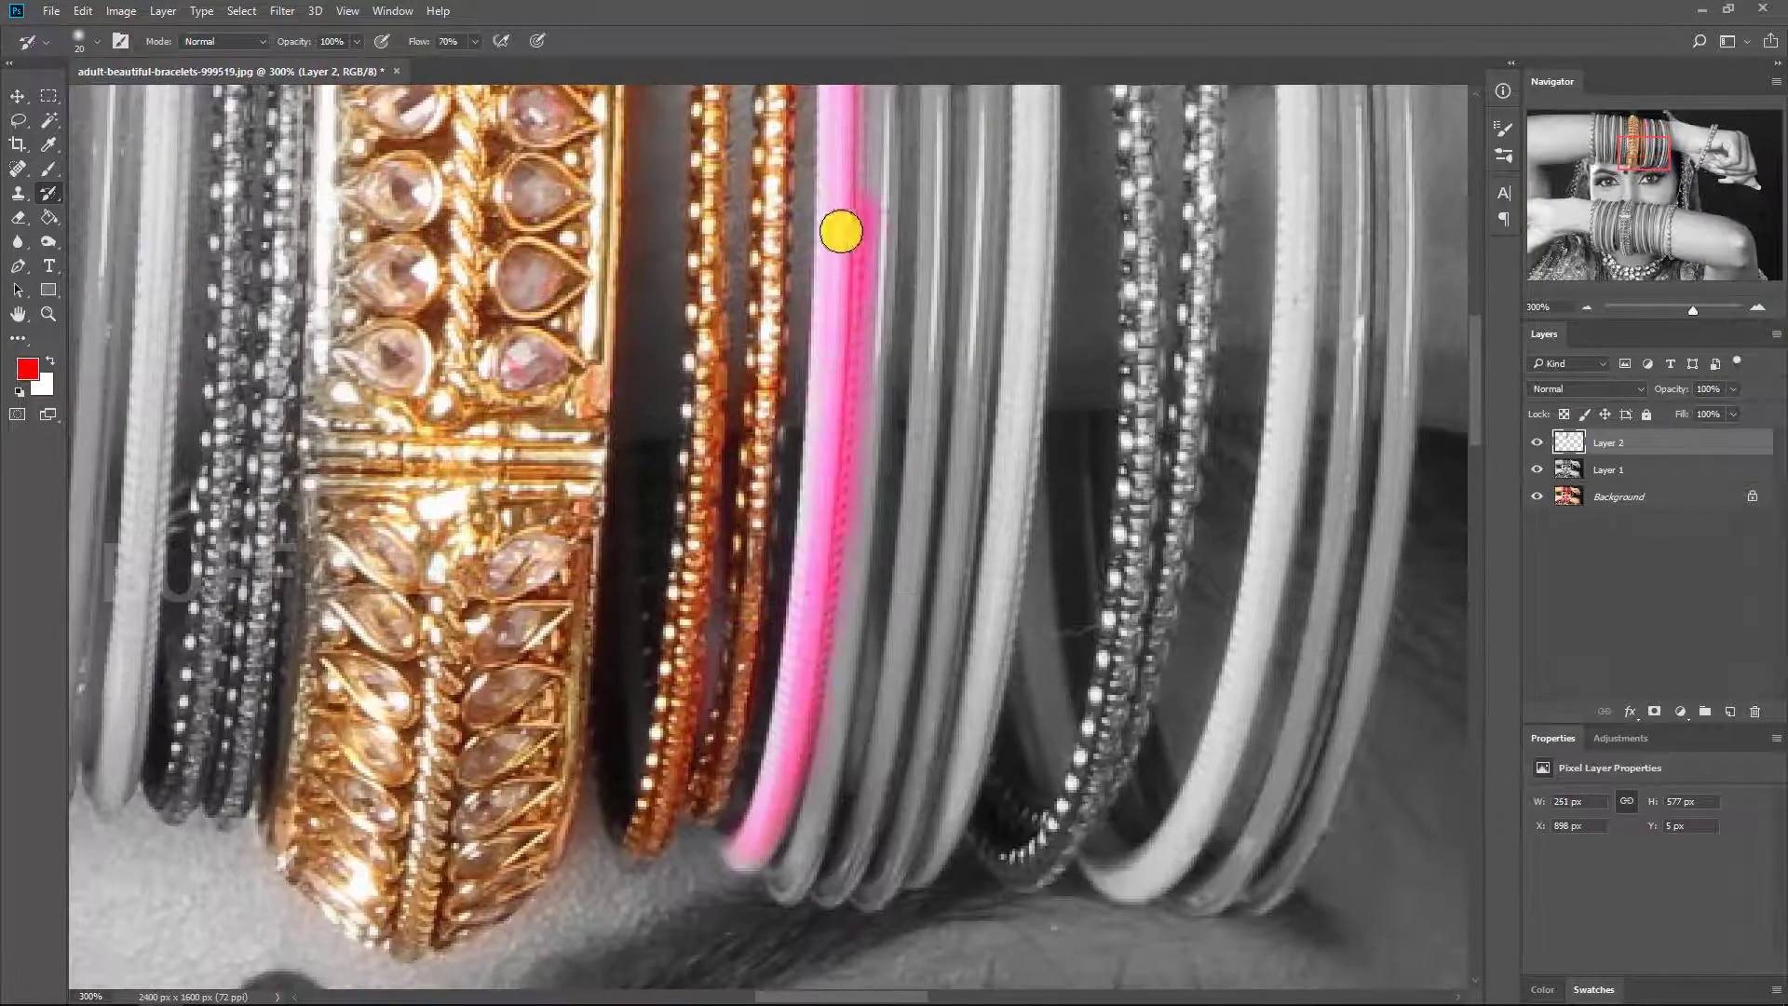
mouse_move(841, 232)
left_mouse_down()
mouse_move(835, 814)
mouse_move(826, 439)
mouse_move(910, 336)
mouse_move(931, 578)
mouse_move(1086, 320)
mouse_move(1152, 798)
left_mouse_up()
scroll(978, 309, "down", 3)
scroll(978, 310, "down", 2)
scroll(976, 311, "up", 6)
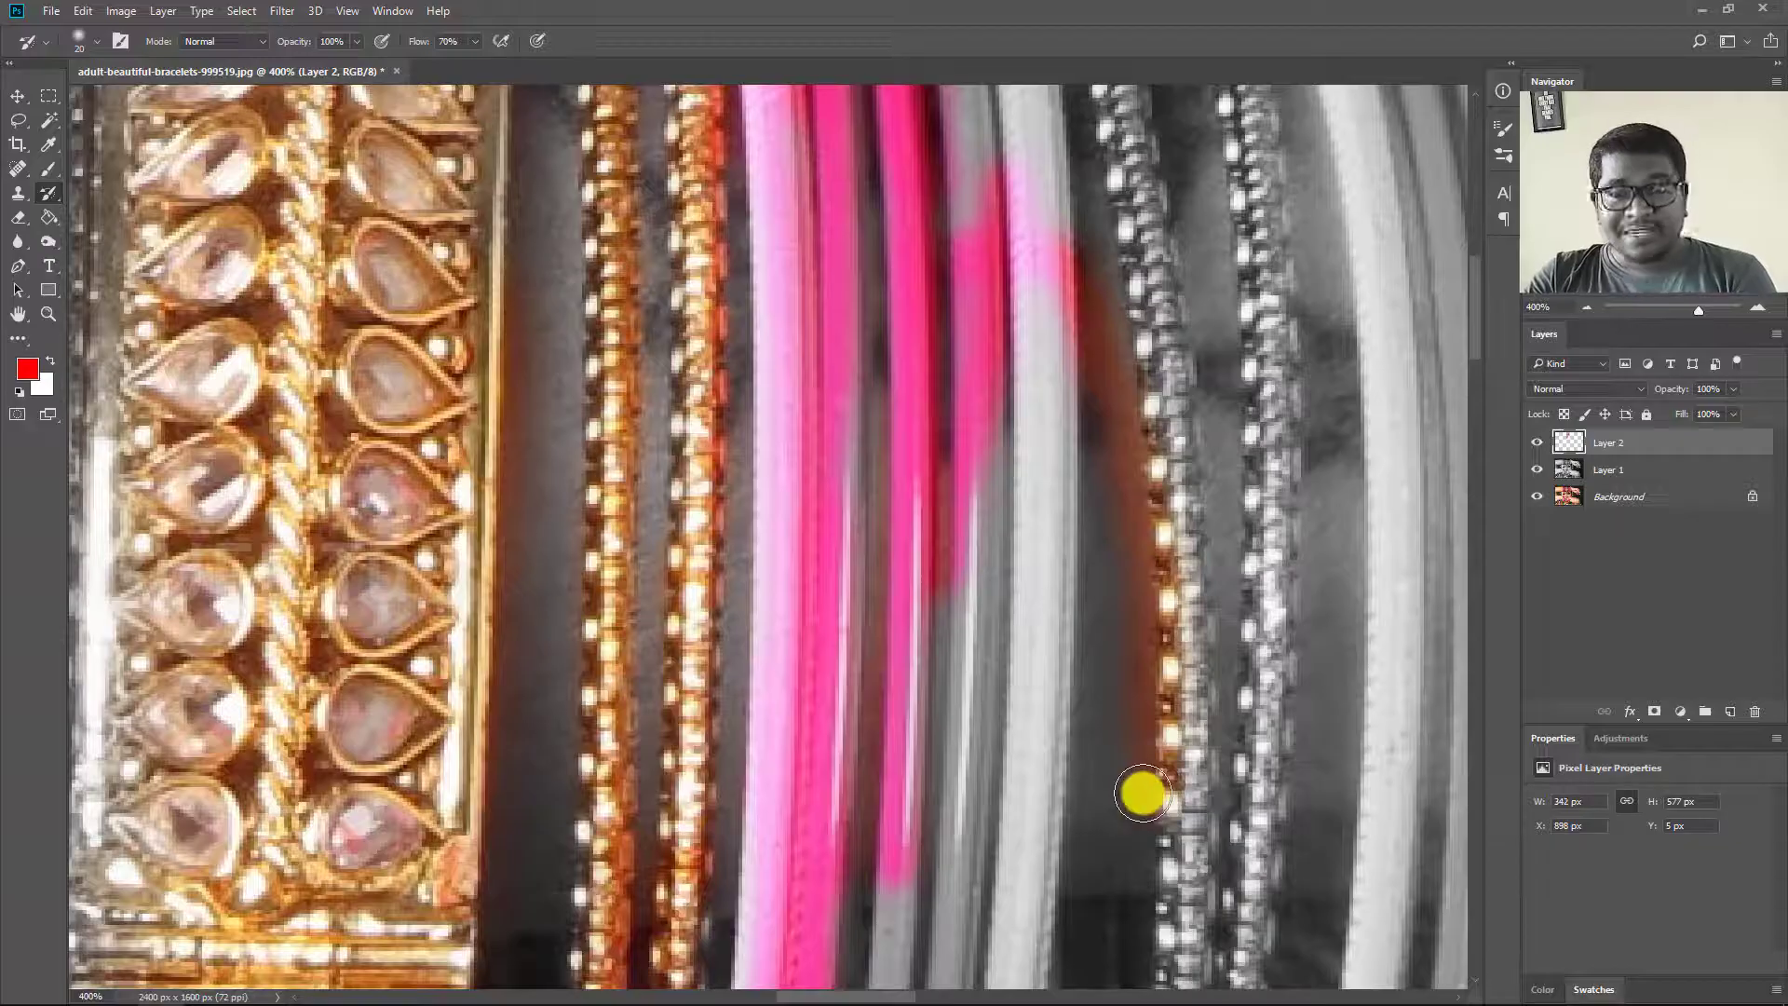
Try the Clone Stamp on the stray colour and dismiss its undefined-source error.
left_click(19, 191)
left_click(1164, 488)
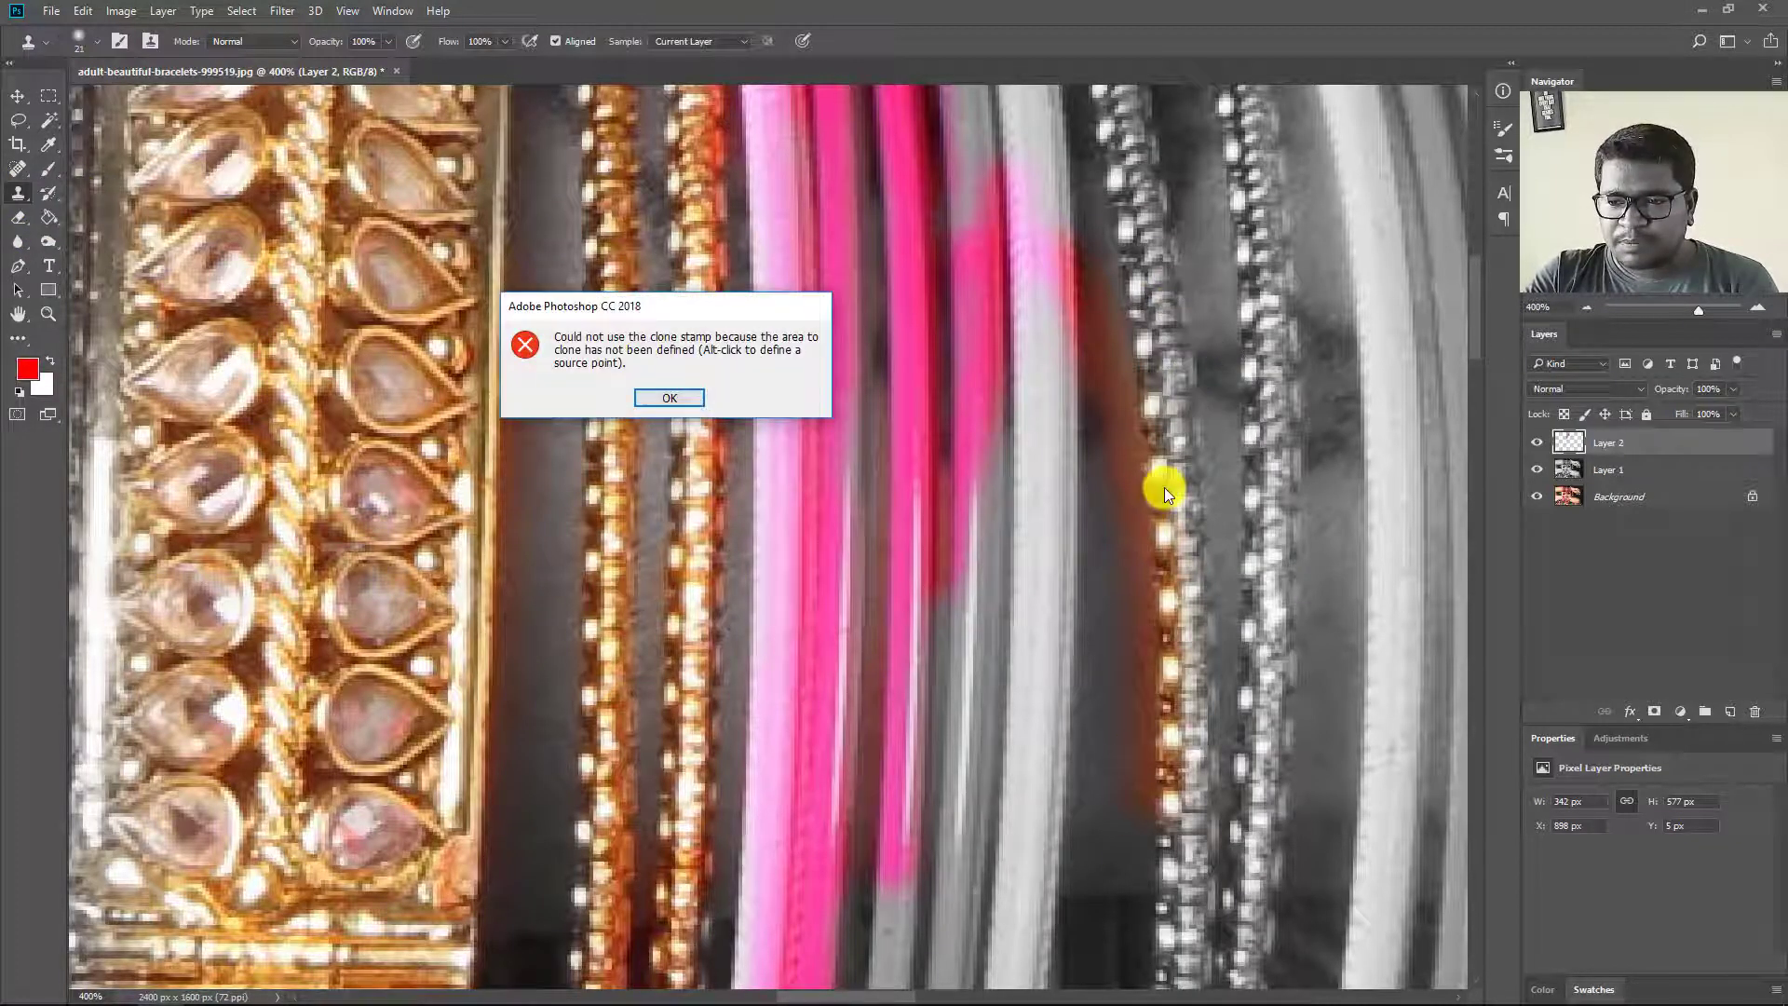
left_click(650, 397)
Erase the stray orange and pink strips from the grey bangles with an enlarged Eraser.
left_click(18, 217)
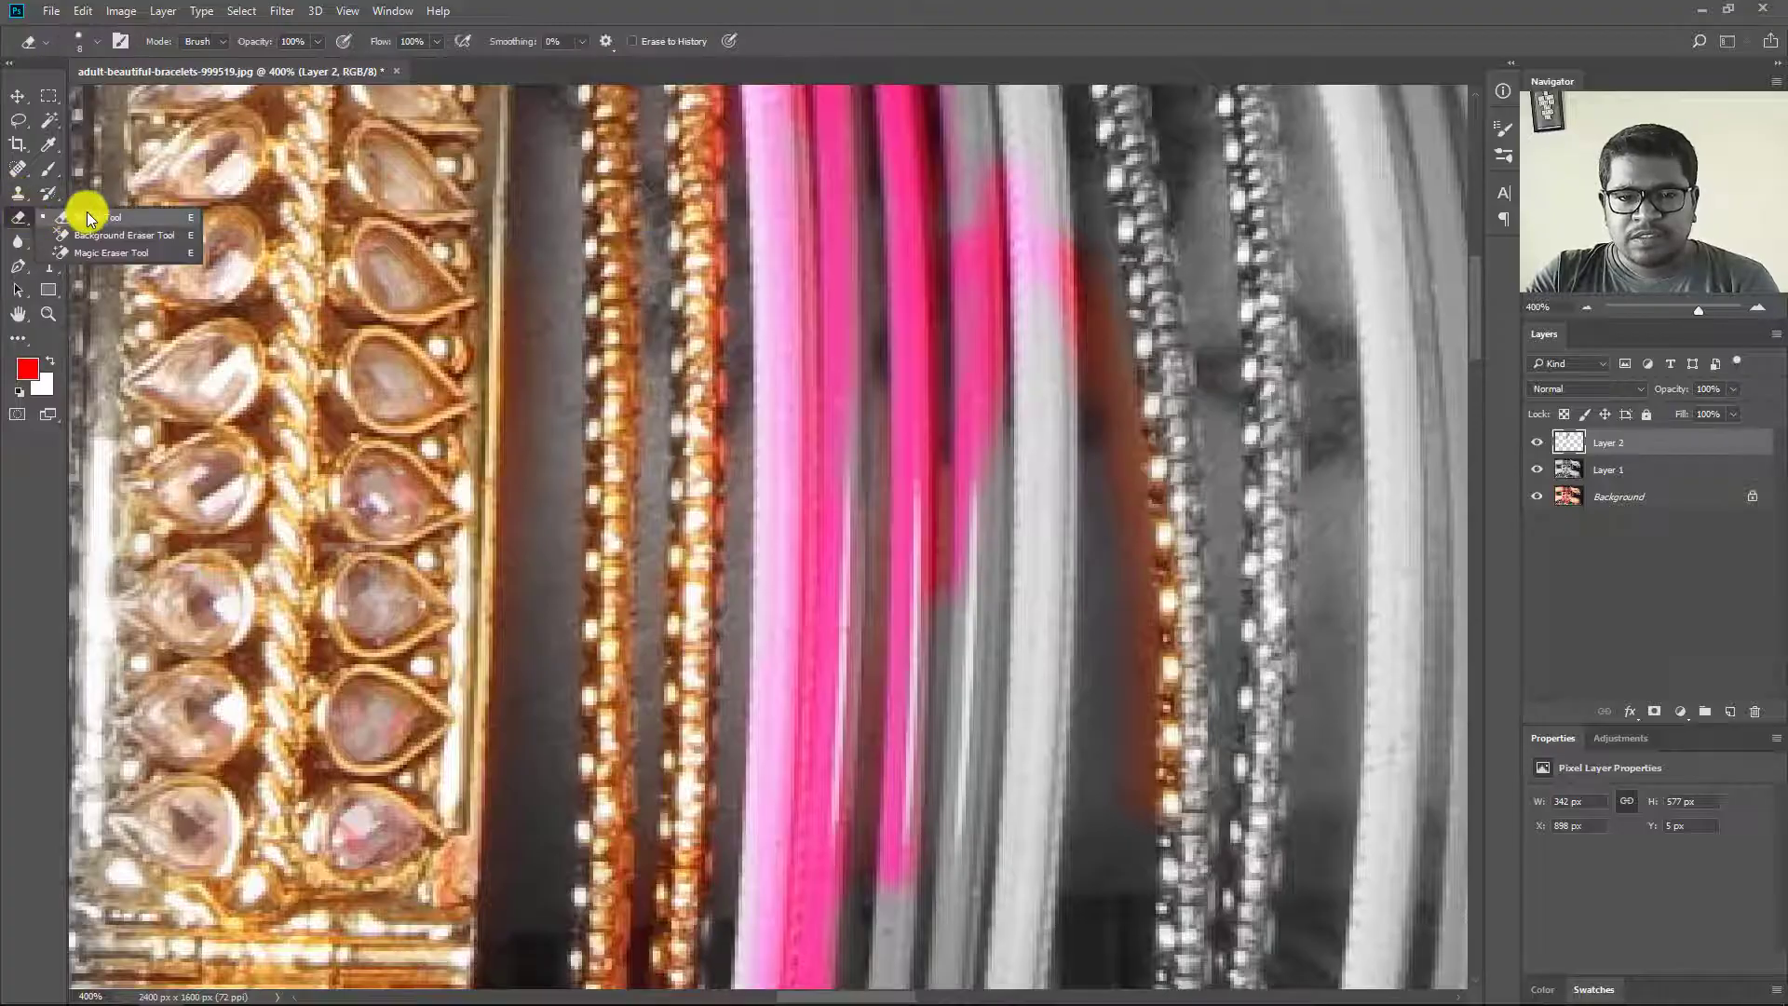
key("bracketright")
key("bracketright")
key("bracketright")
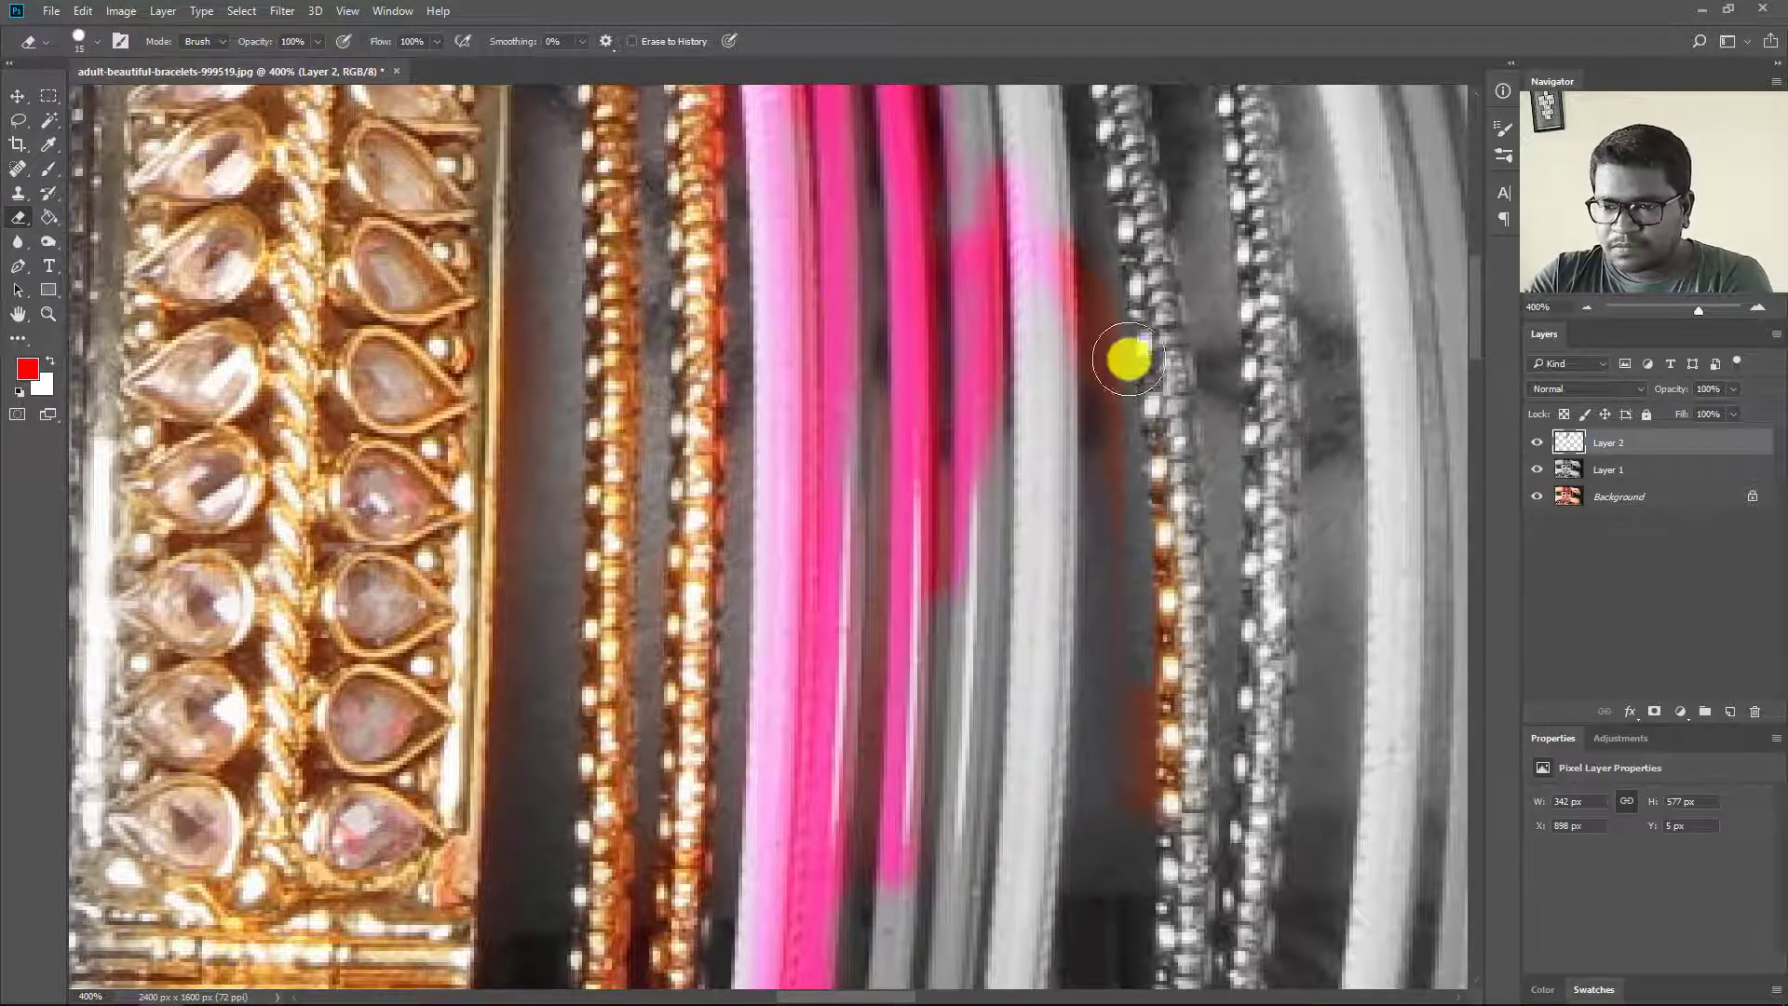
left_click_drag(1104, 256, 1190, 766)
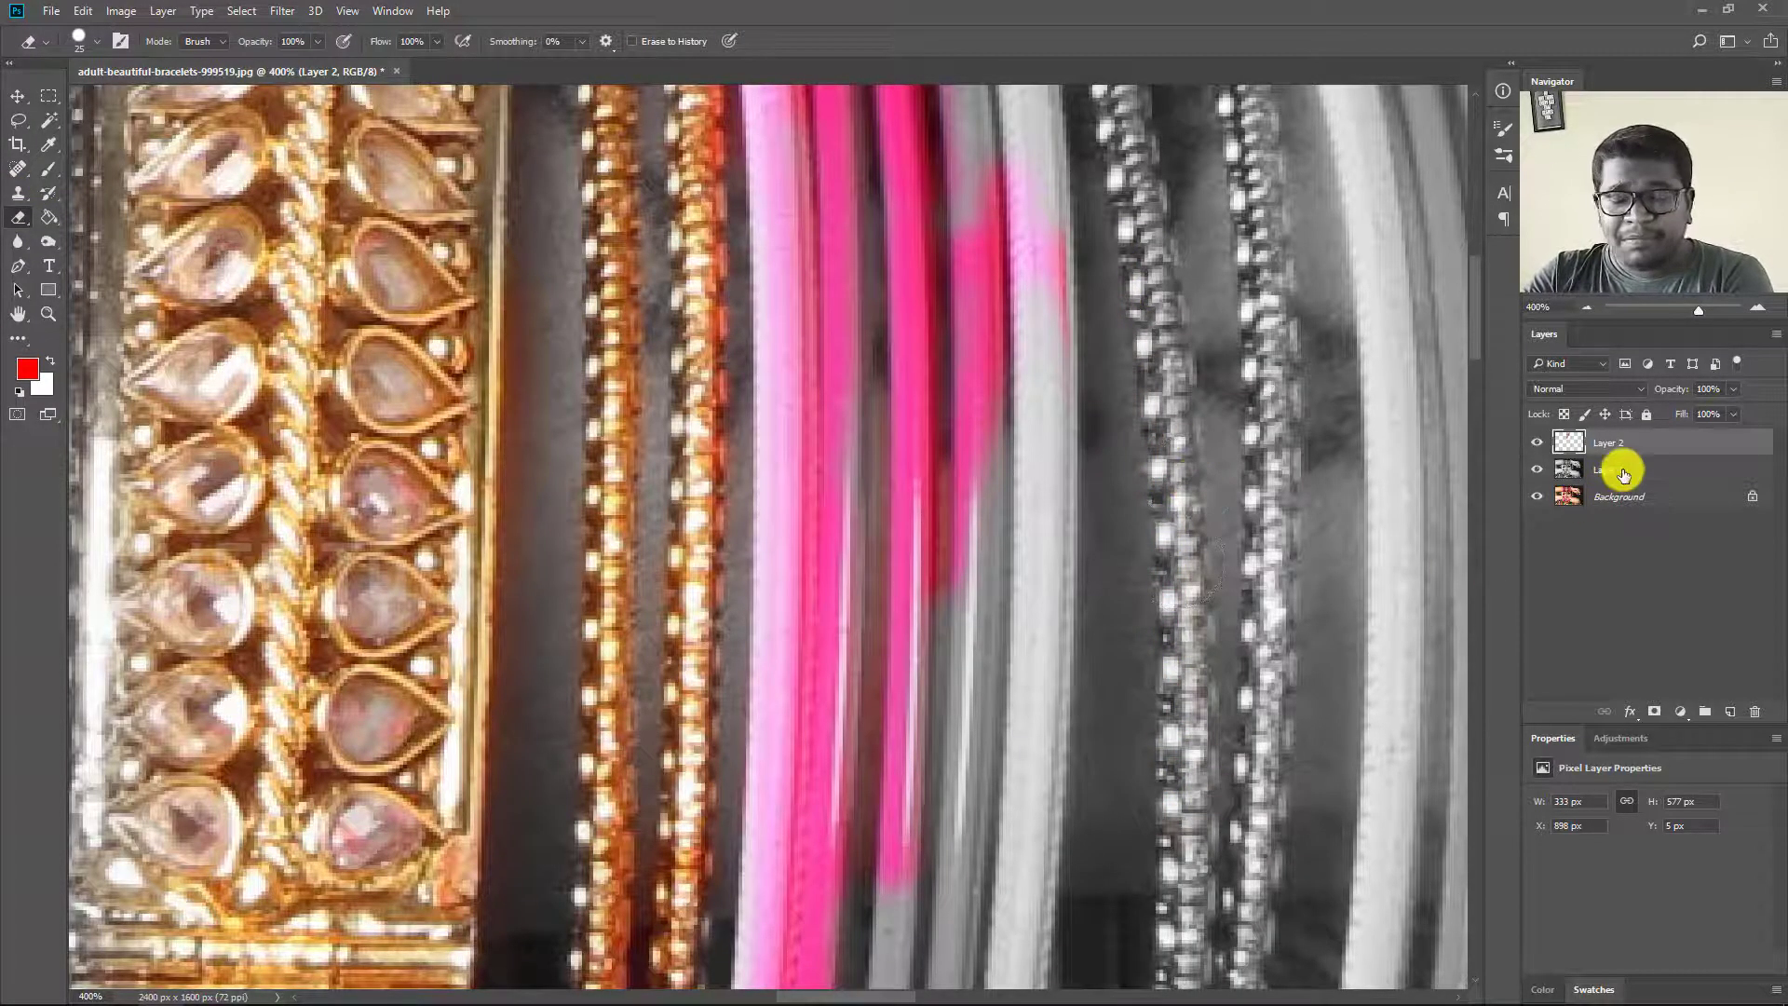
left_click_drag(1077, 271, 1102, 248)
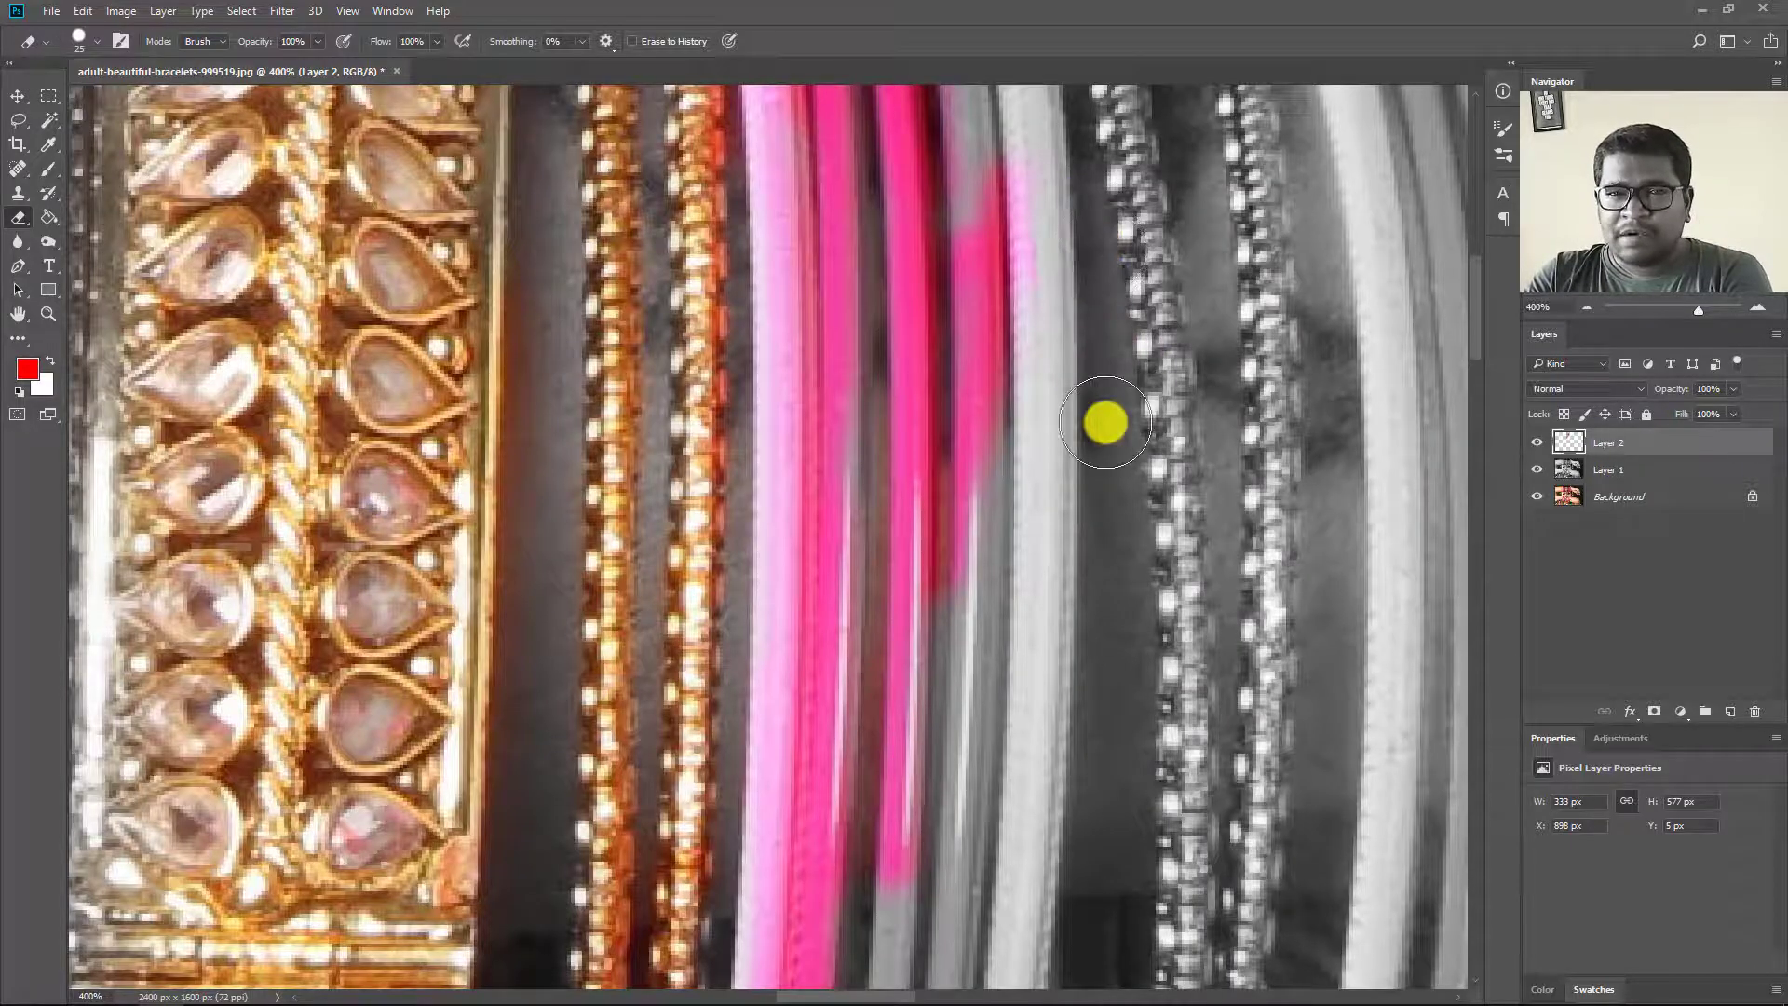
left_click_drag(998, 176, 1011, 646)
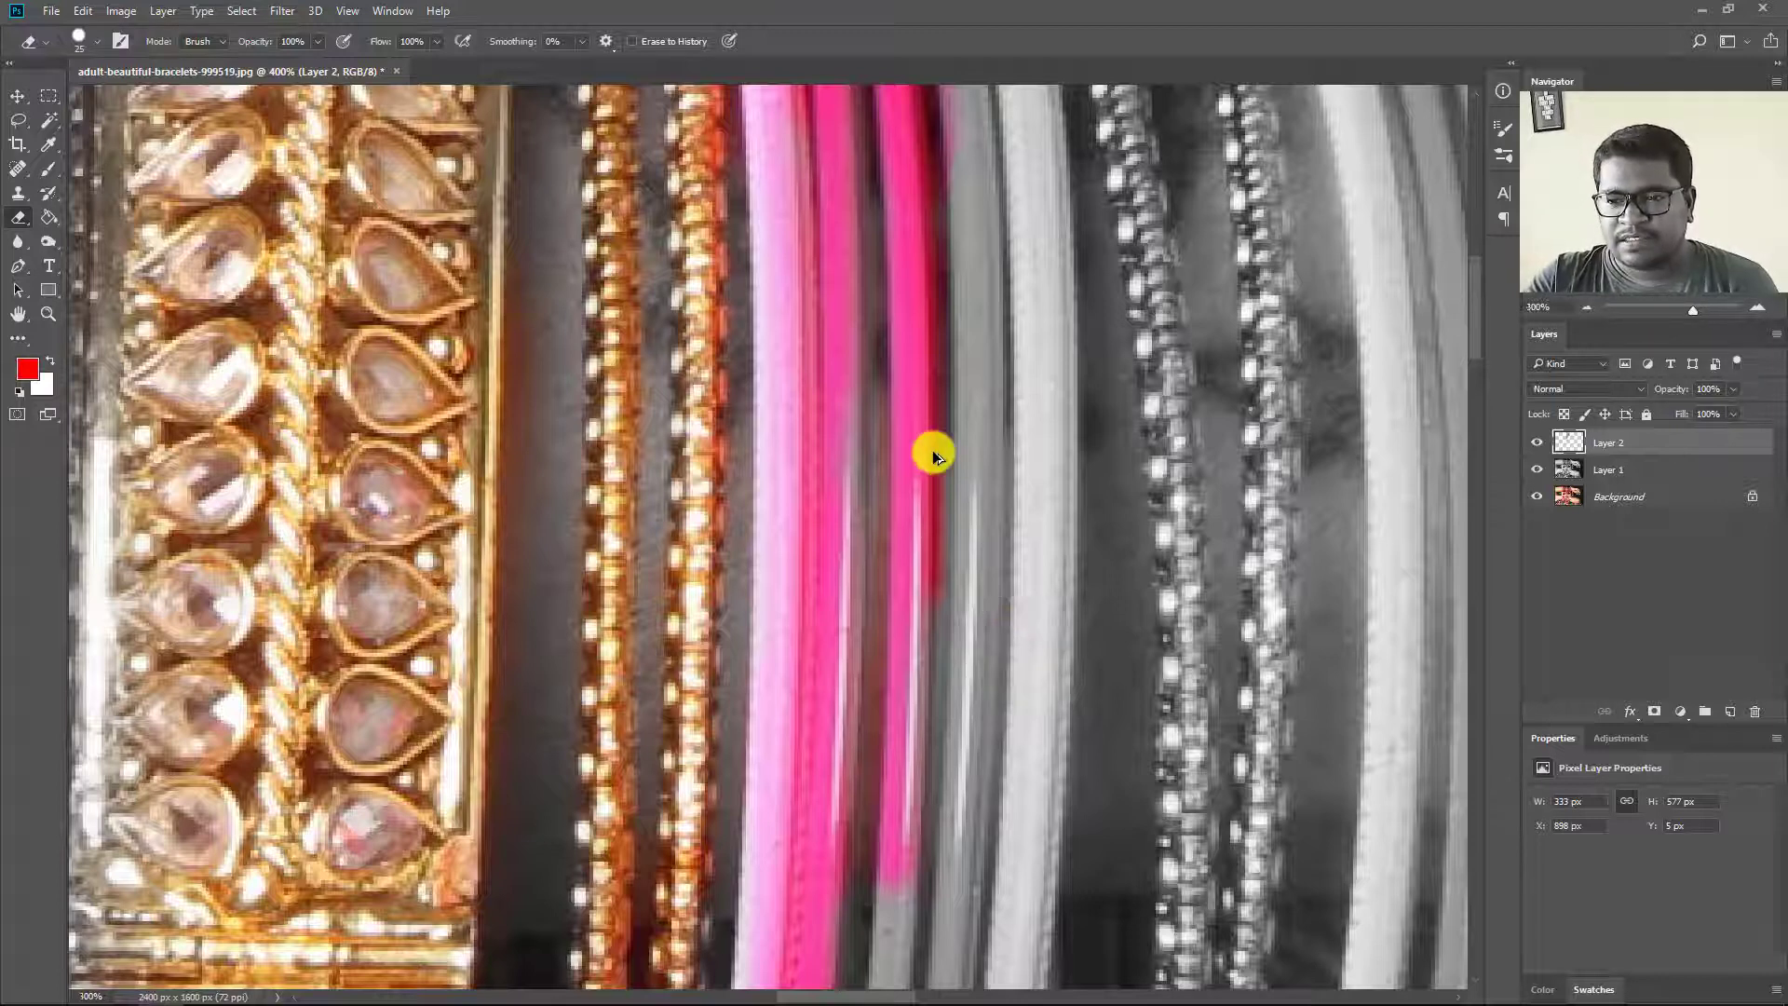
key("ctrl+0")
scroll(573, 874, "left", 10)
Zoom in on the lower-arm bangles and paint the central bracelet's top at 40% History Brush opacity.
key("y")
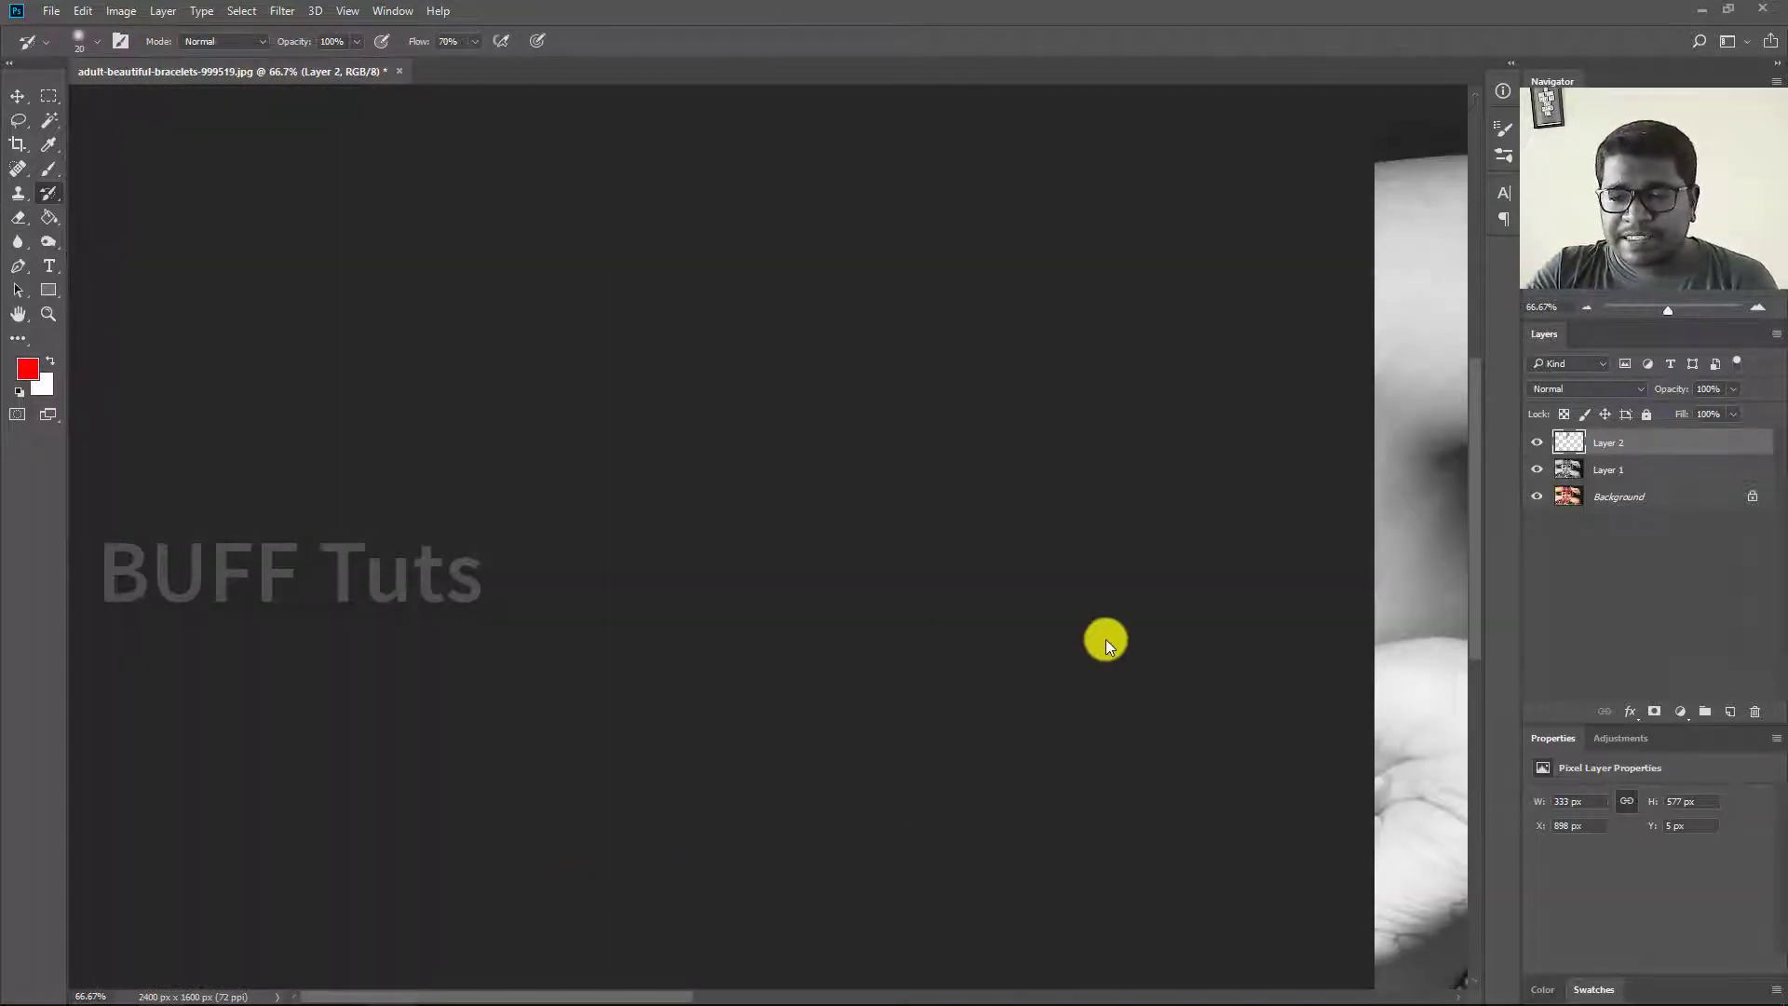
left_click_drag(1026, 607, 639, 555)
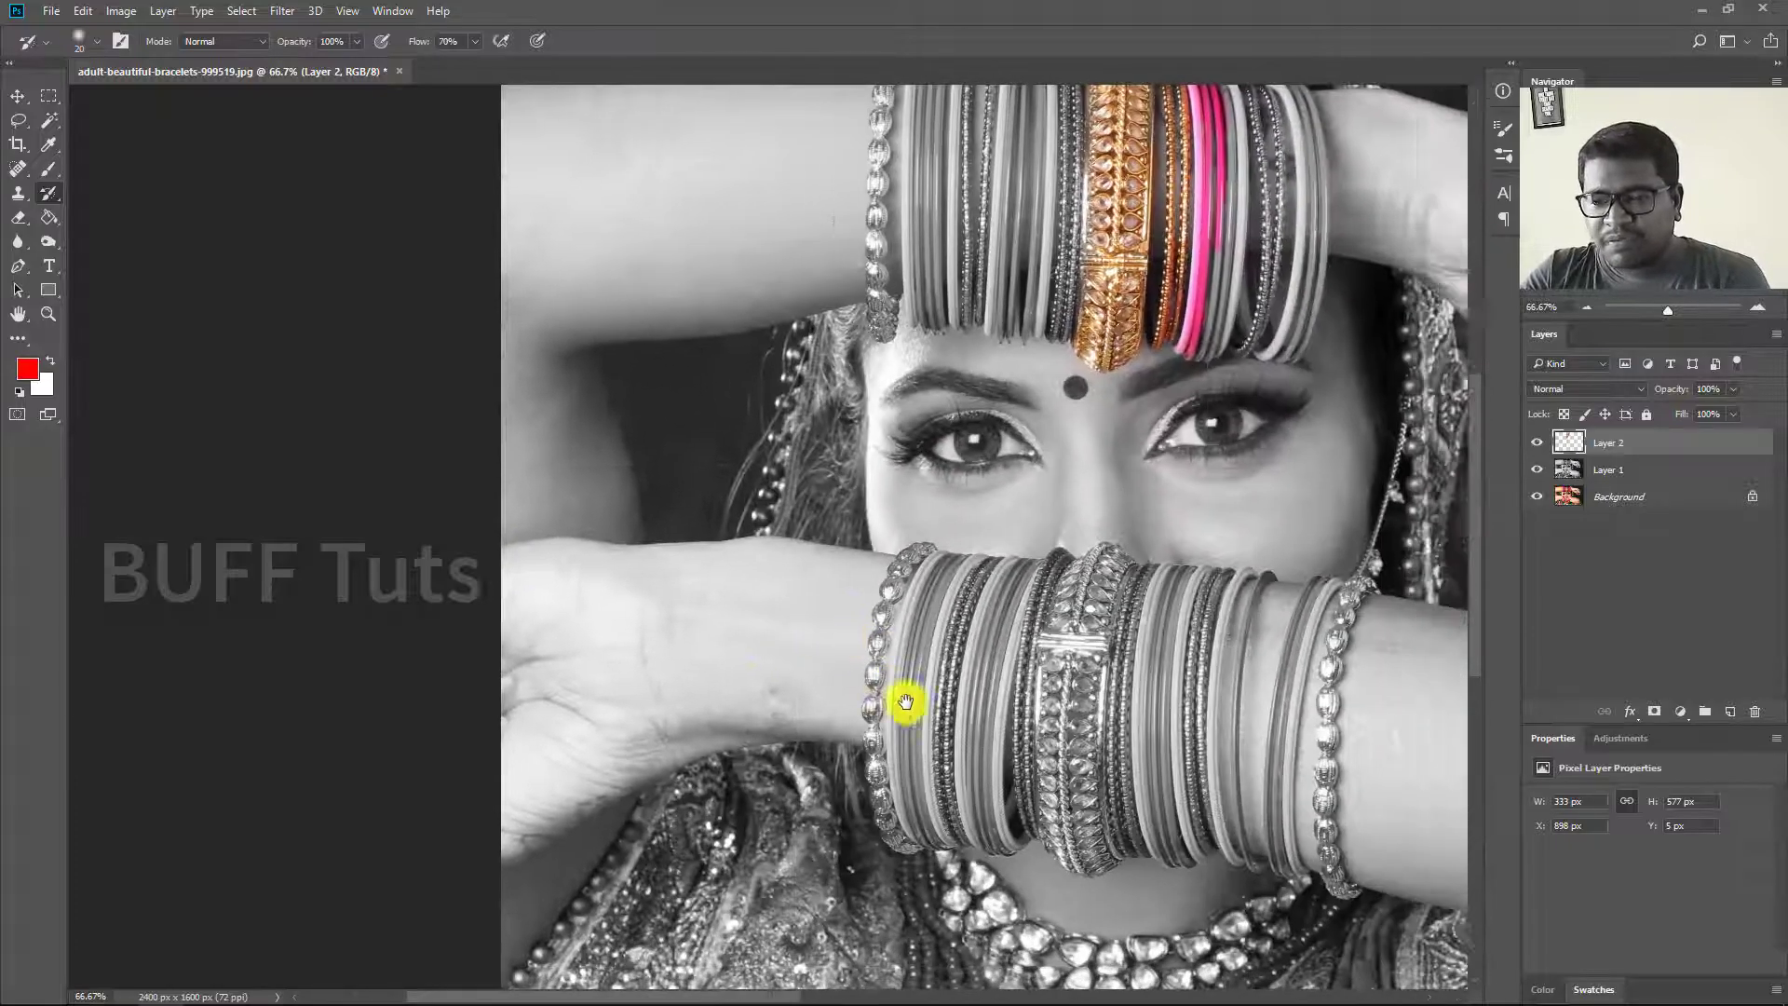
scroll(905, 703, "right", 3)
key("ctrl+plus")
left_click(360, 41)
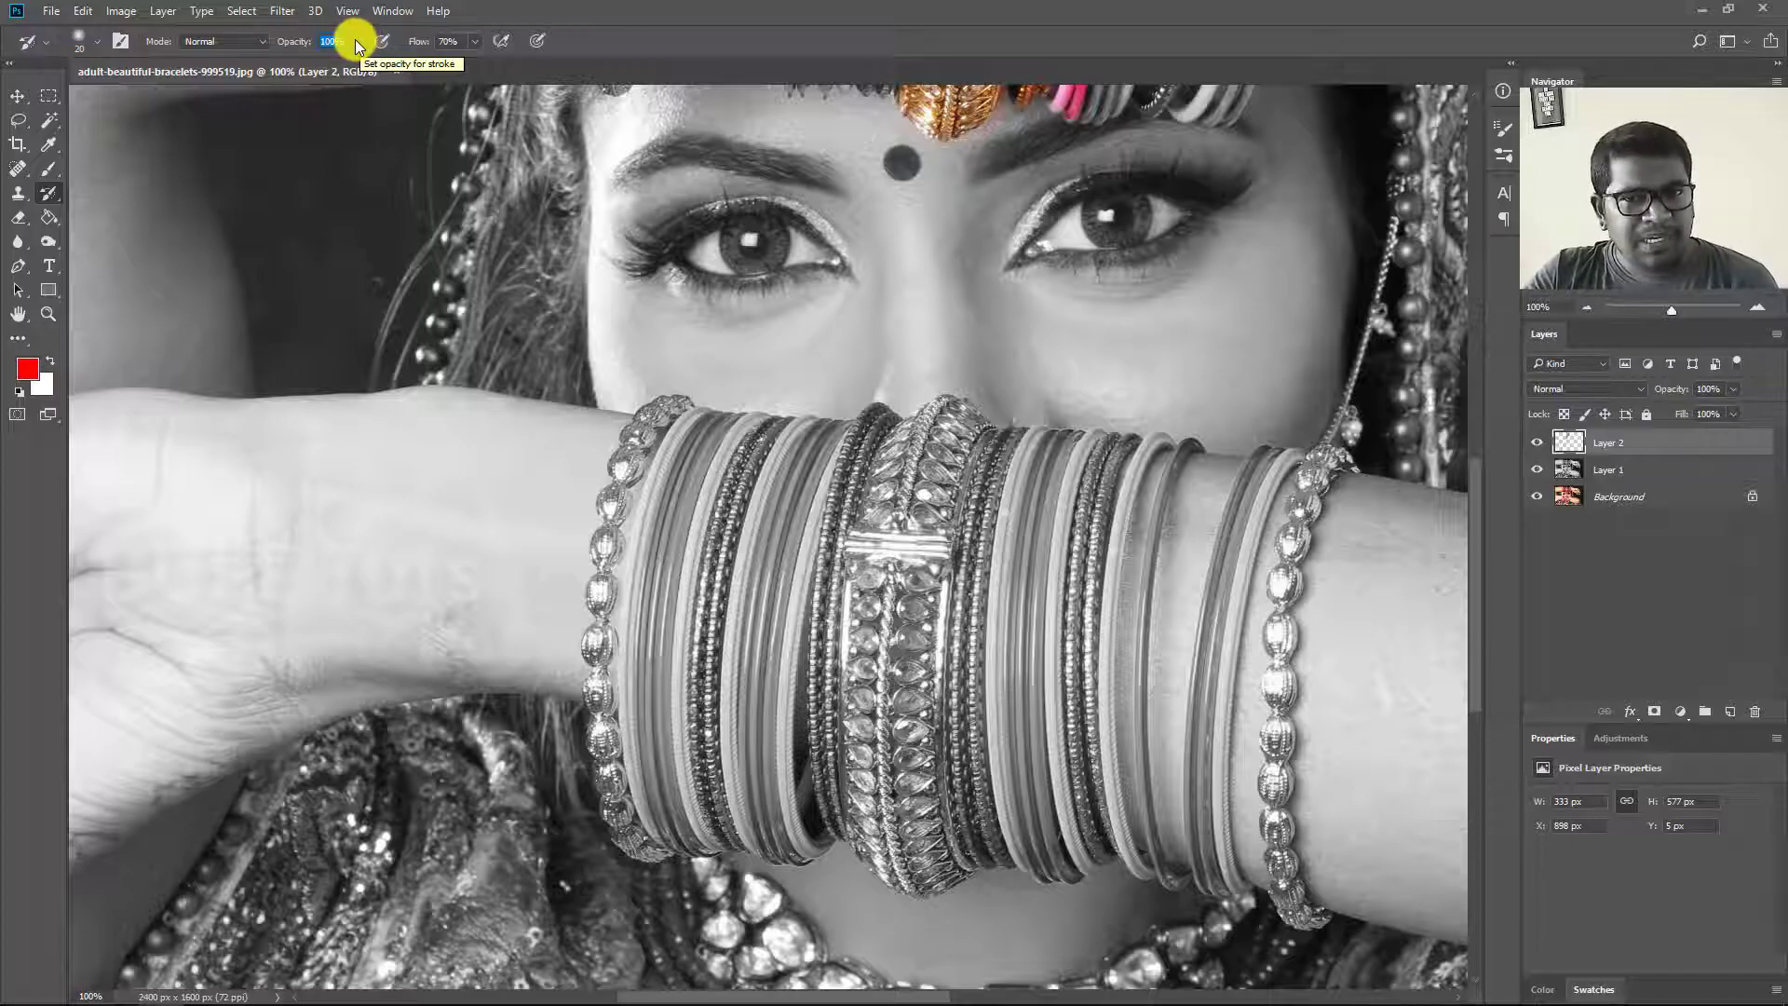
left_click(355, 41)
left_click_drag(322, 67, 306, 65)
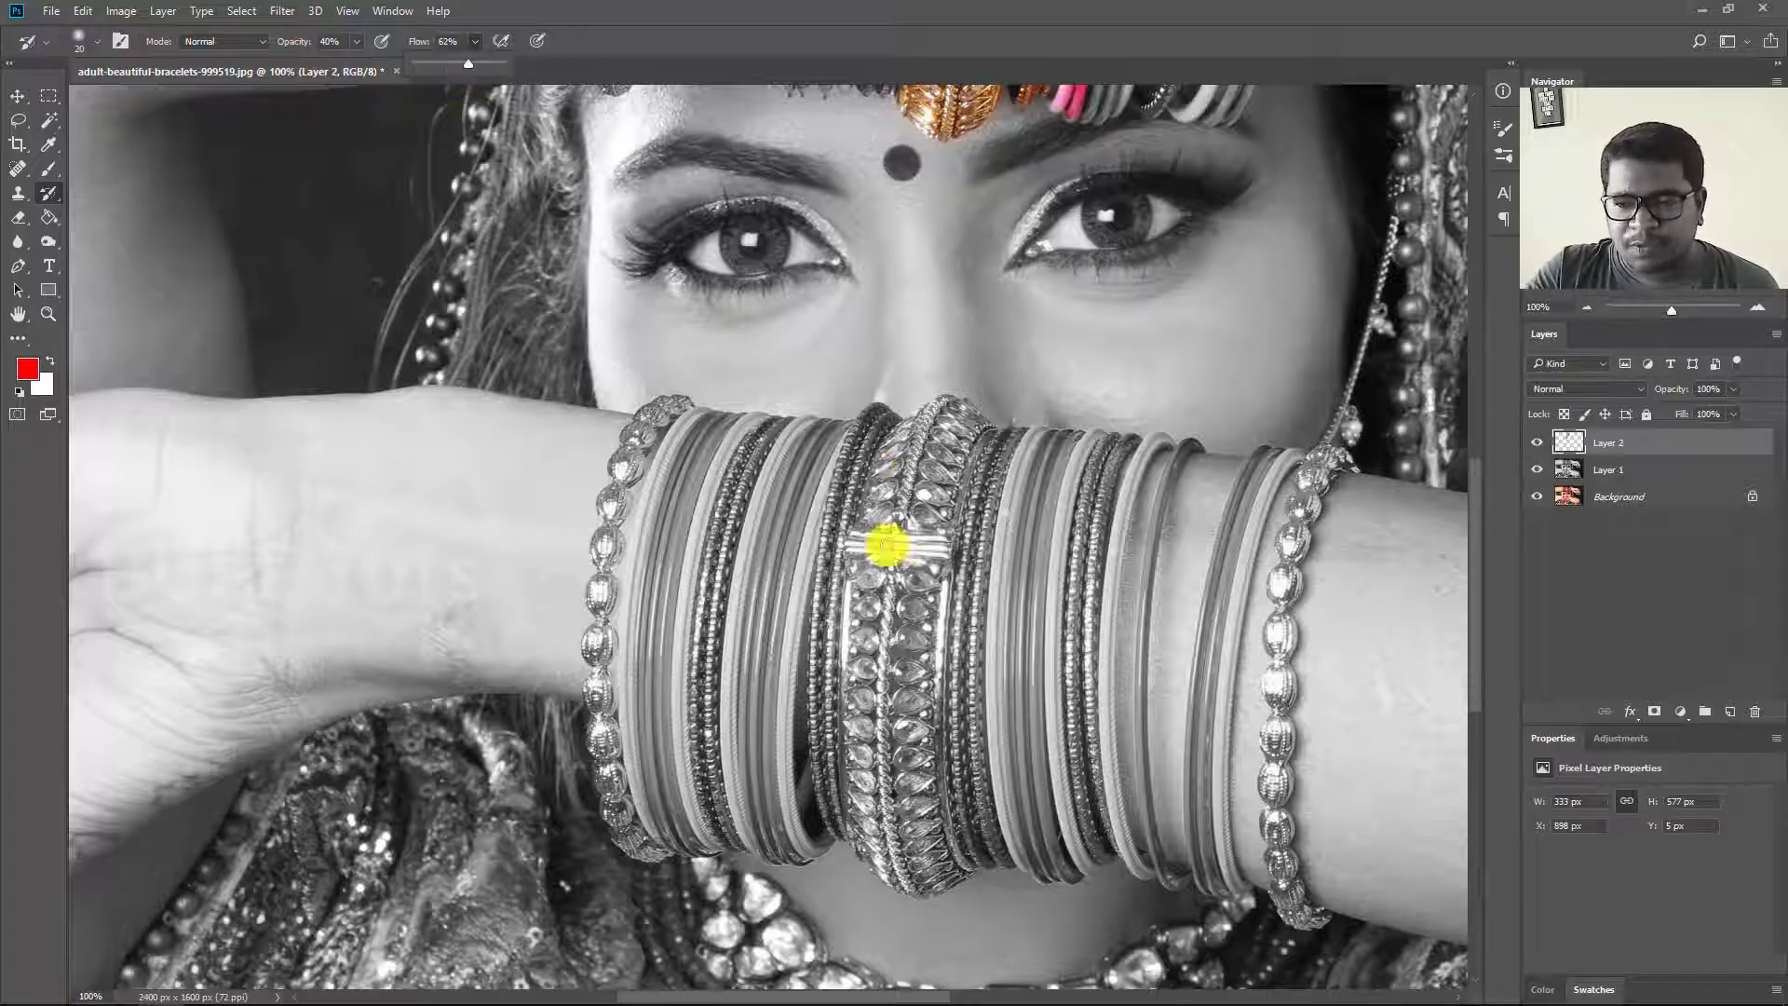
mouse_move(886, 538)
left_mouse_down()
mouse_move(917, 431)
mouse_move(922, 521)
left_mouse_up()
Paint the bracelet's upper stones, then its left stone column with a larger brush at 100% opacity.
scroll(932, 503, "up", 1)
scroll(949, 477, "up", 1)
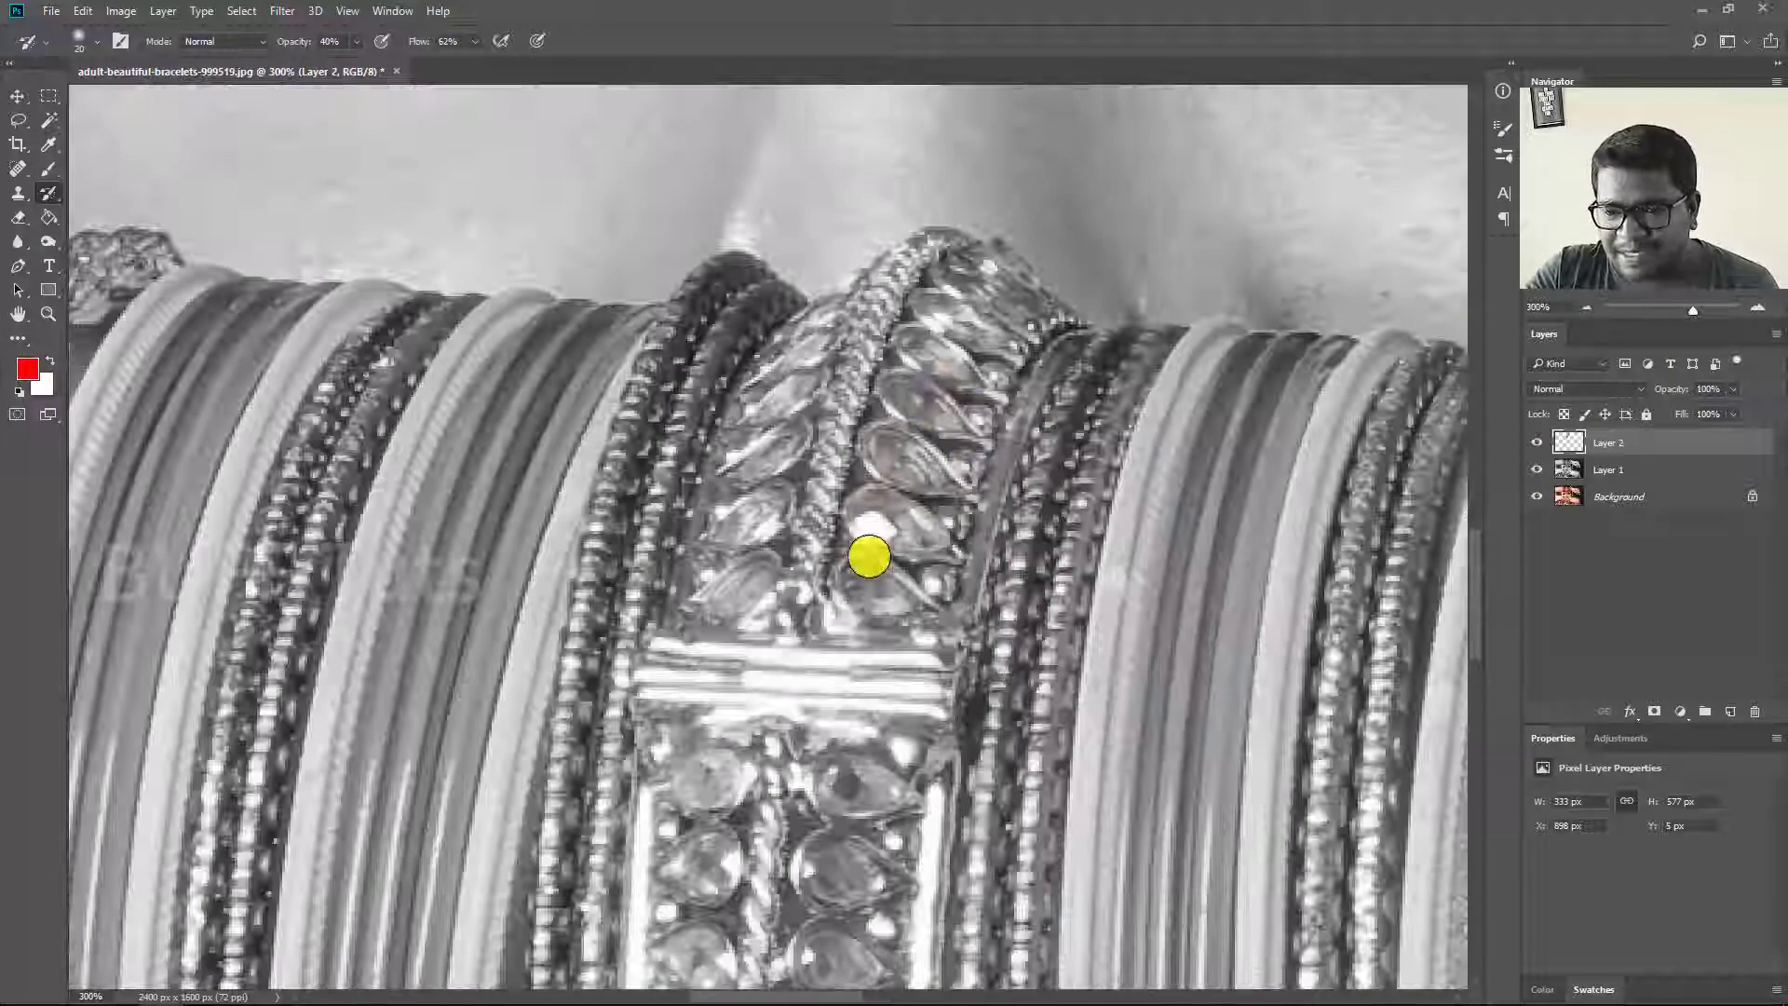
mouse_move(902, 391)
left_mouse_down()
mouse_move(858, 539)
mouse_move(974, 387)
mouse_move(834, 511)
mouse_move(799, 360)
mouse_move(1022, 275)
left_mouse_up()
key("bracketright")
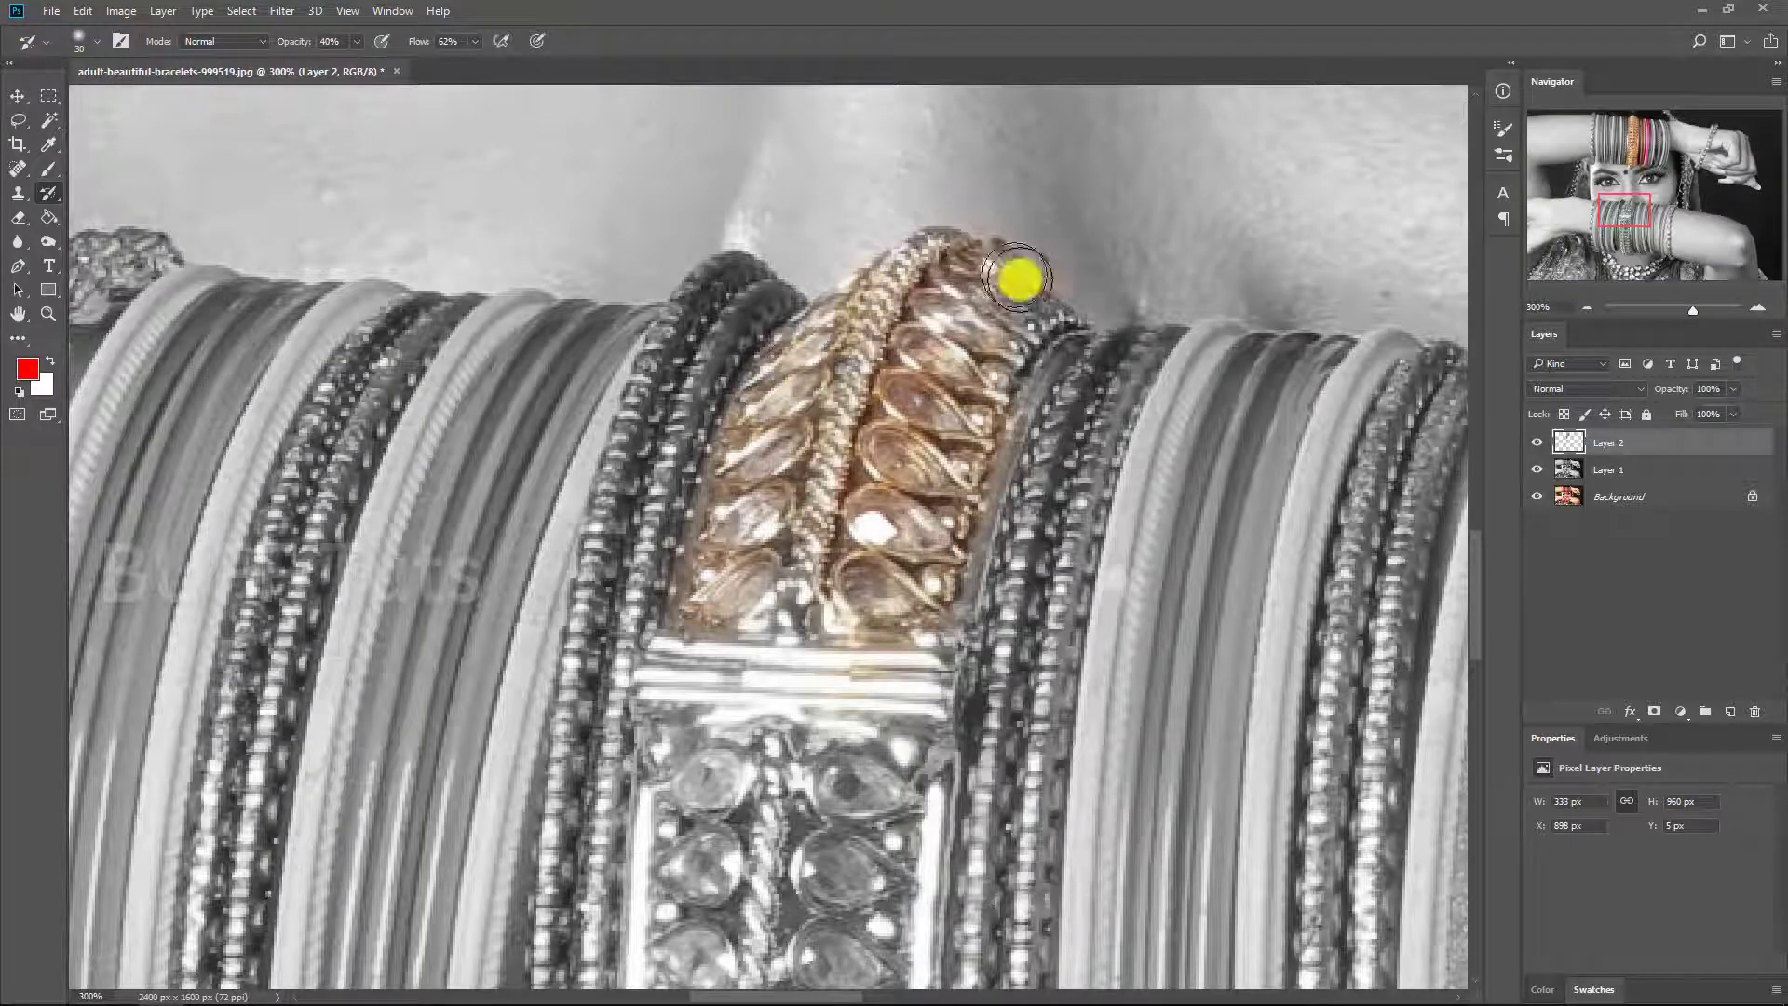
left_click_drag(598, 591, 587, 261)
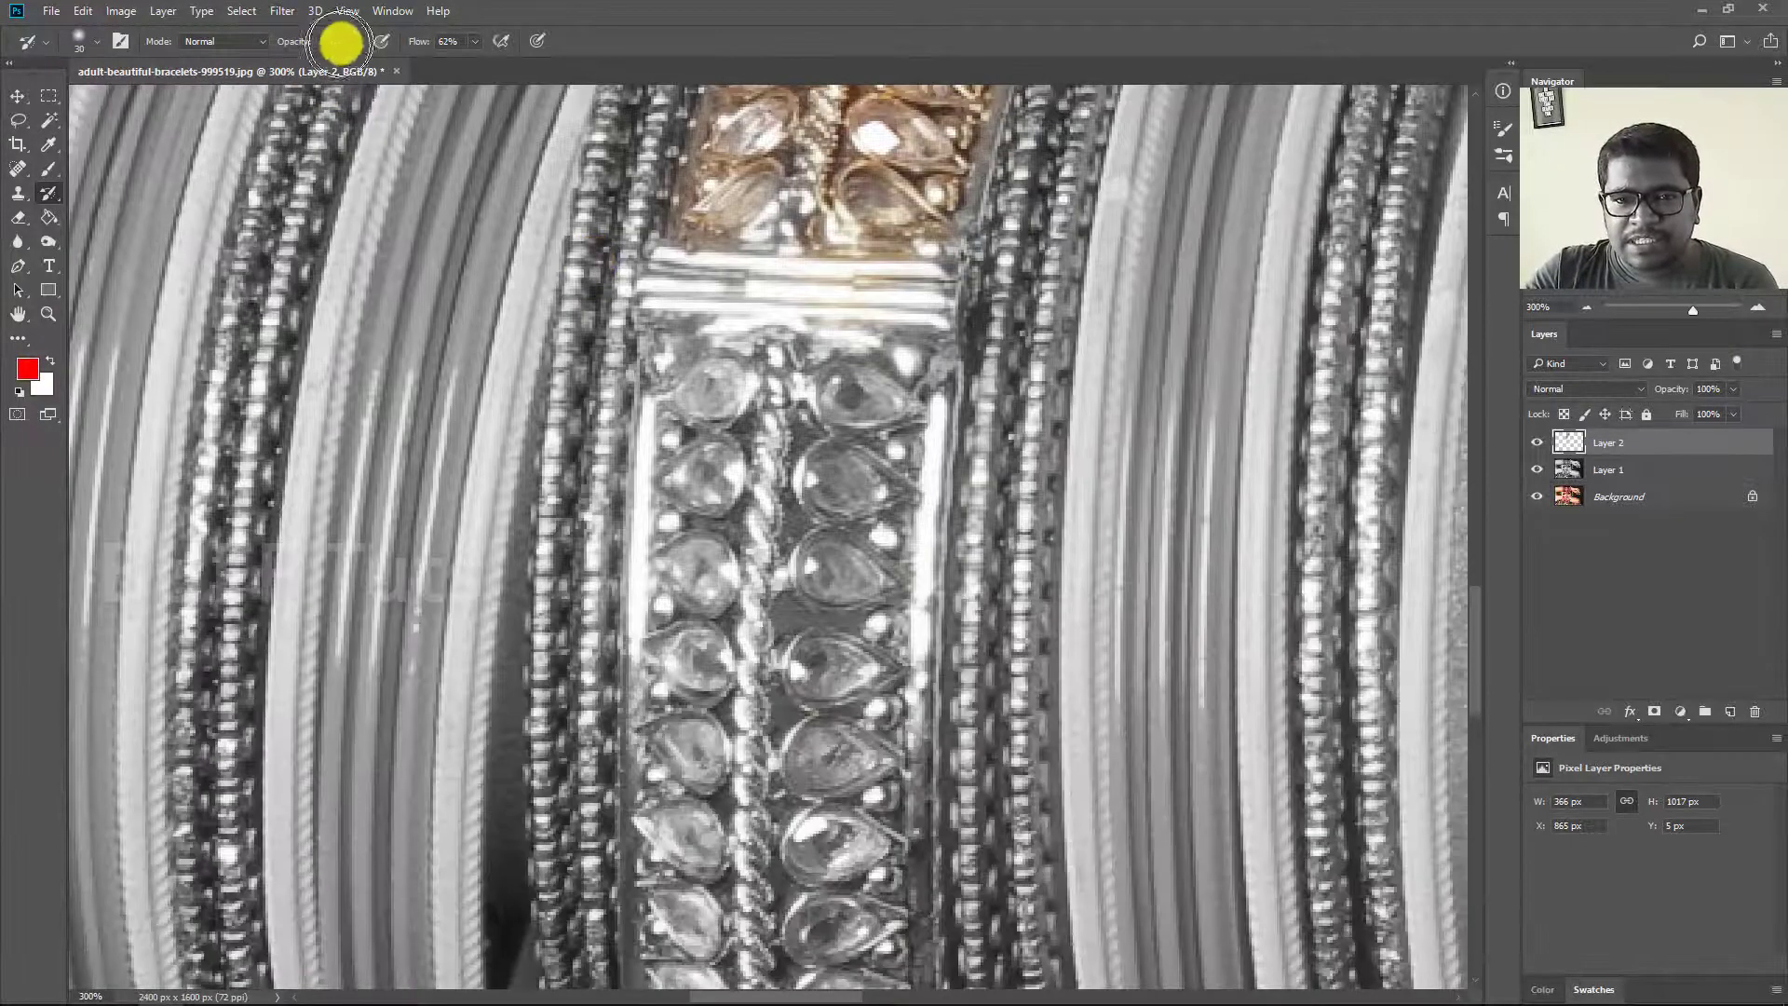
key("0")
mouse_move(658, 359)
left_mouse_down()
mouse_move(699, 530)
mouse_move(690, 354)
mouse_move(819, 339)
mouse_move(879, 399)
mouse_move(779, 755)
mouse_move(739, 735)
mouse_move(655, 810)
mouse_move(662, 387)
mouse_move(932, 373)
mouse_move(858, 766)
mouse_move(798, 946)
mouse_move(851, 742)
mouse_move(708, 925)
left_mouse_up()
scroll(758, 598, "down", 4)
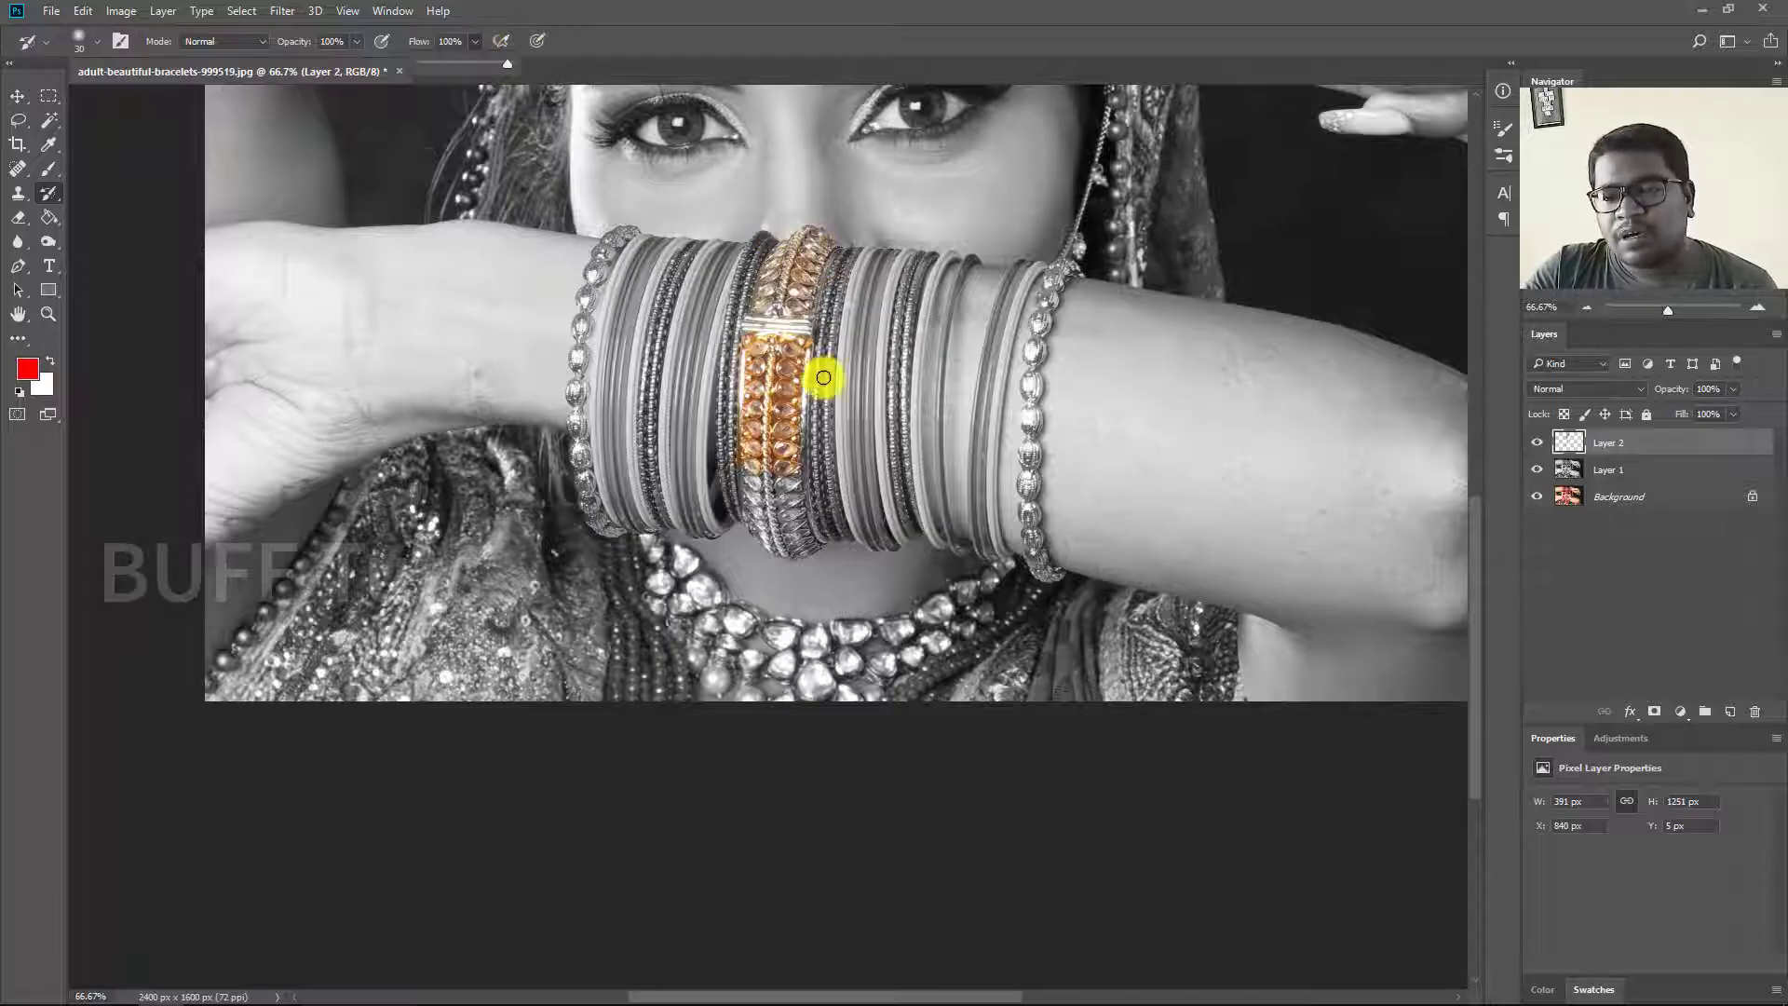
scroll(798, 479, "up", 1)
Finish the bracelet's stone column, then paint the pink and gold bangles in Dissolve mode.
mouse_move(790, 567)
left_mouse_down()
mouse_move(778, 472)
mouse_move(794, 479)
mouse_move(810, 562)
mouse_move(727, 487)
mouse_move(758, 578)
left_mouse_up()
left_click(249, 41)
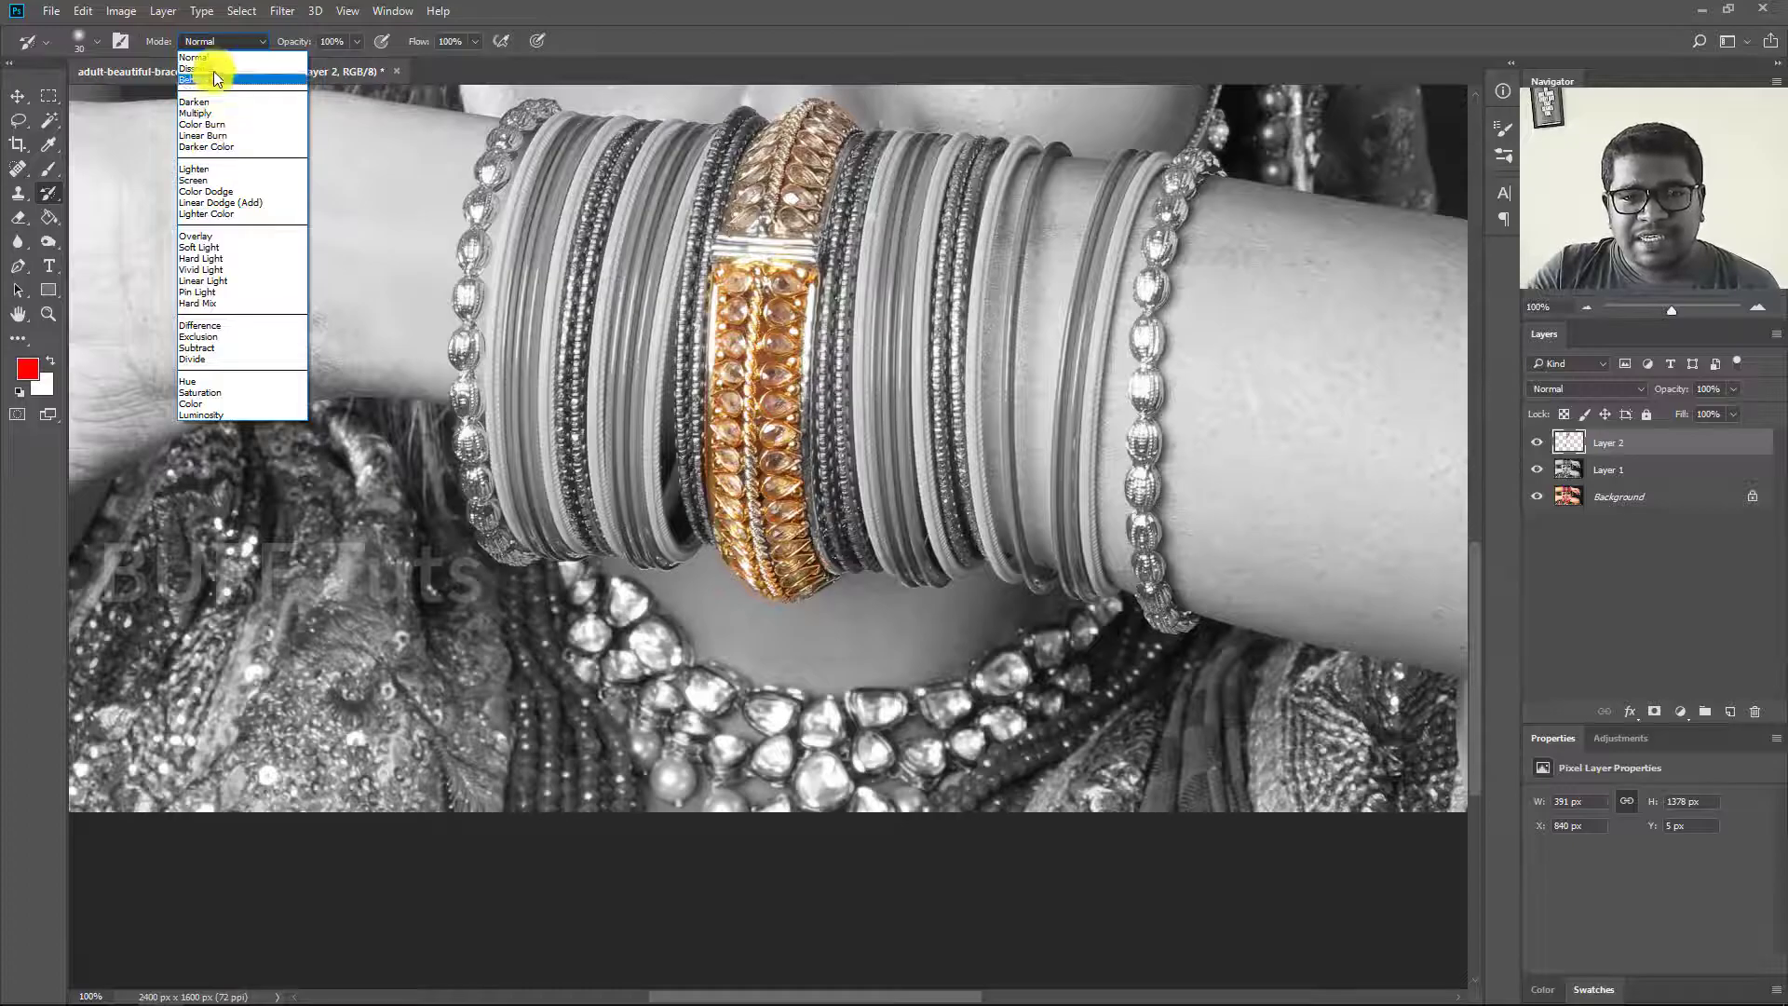
left_click(214, 68)
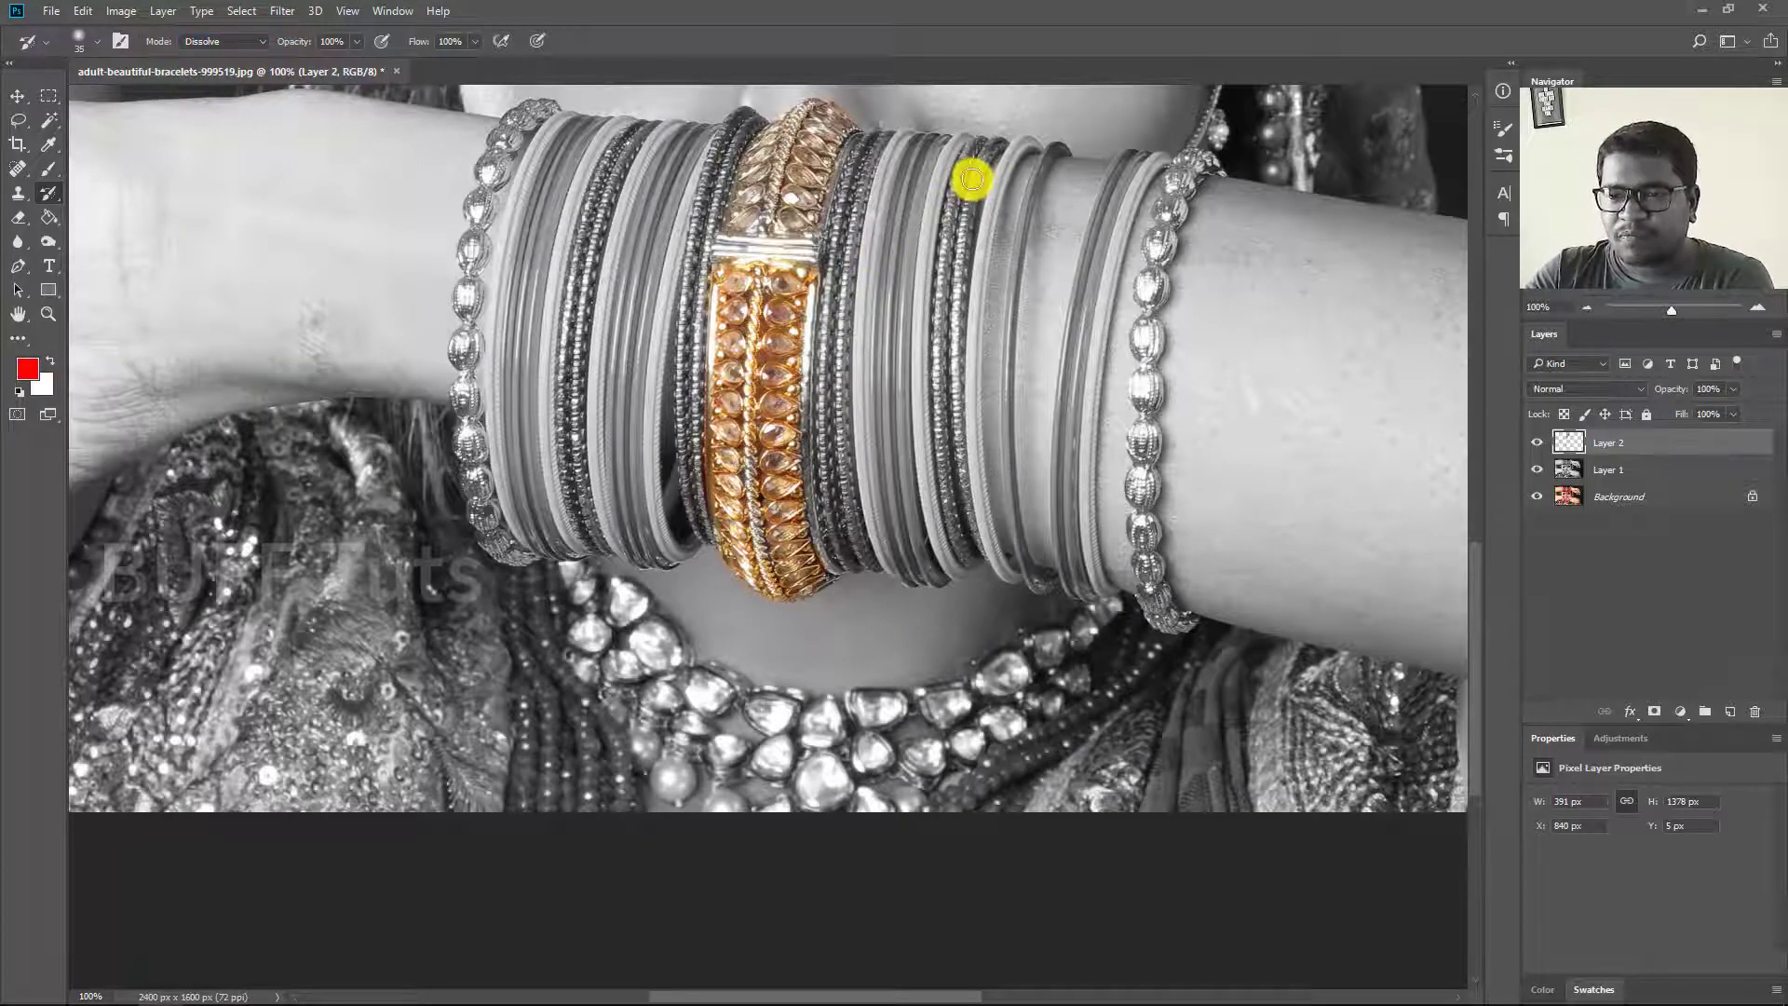
mouse_move(971, 179)
left_mouse_down()
mouse_move(978, 550)
mouse_move(1014, 359)
mouse_move(1146, 264)
mouse_move(1194, 597)
left_mouse_up()
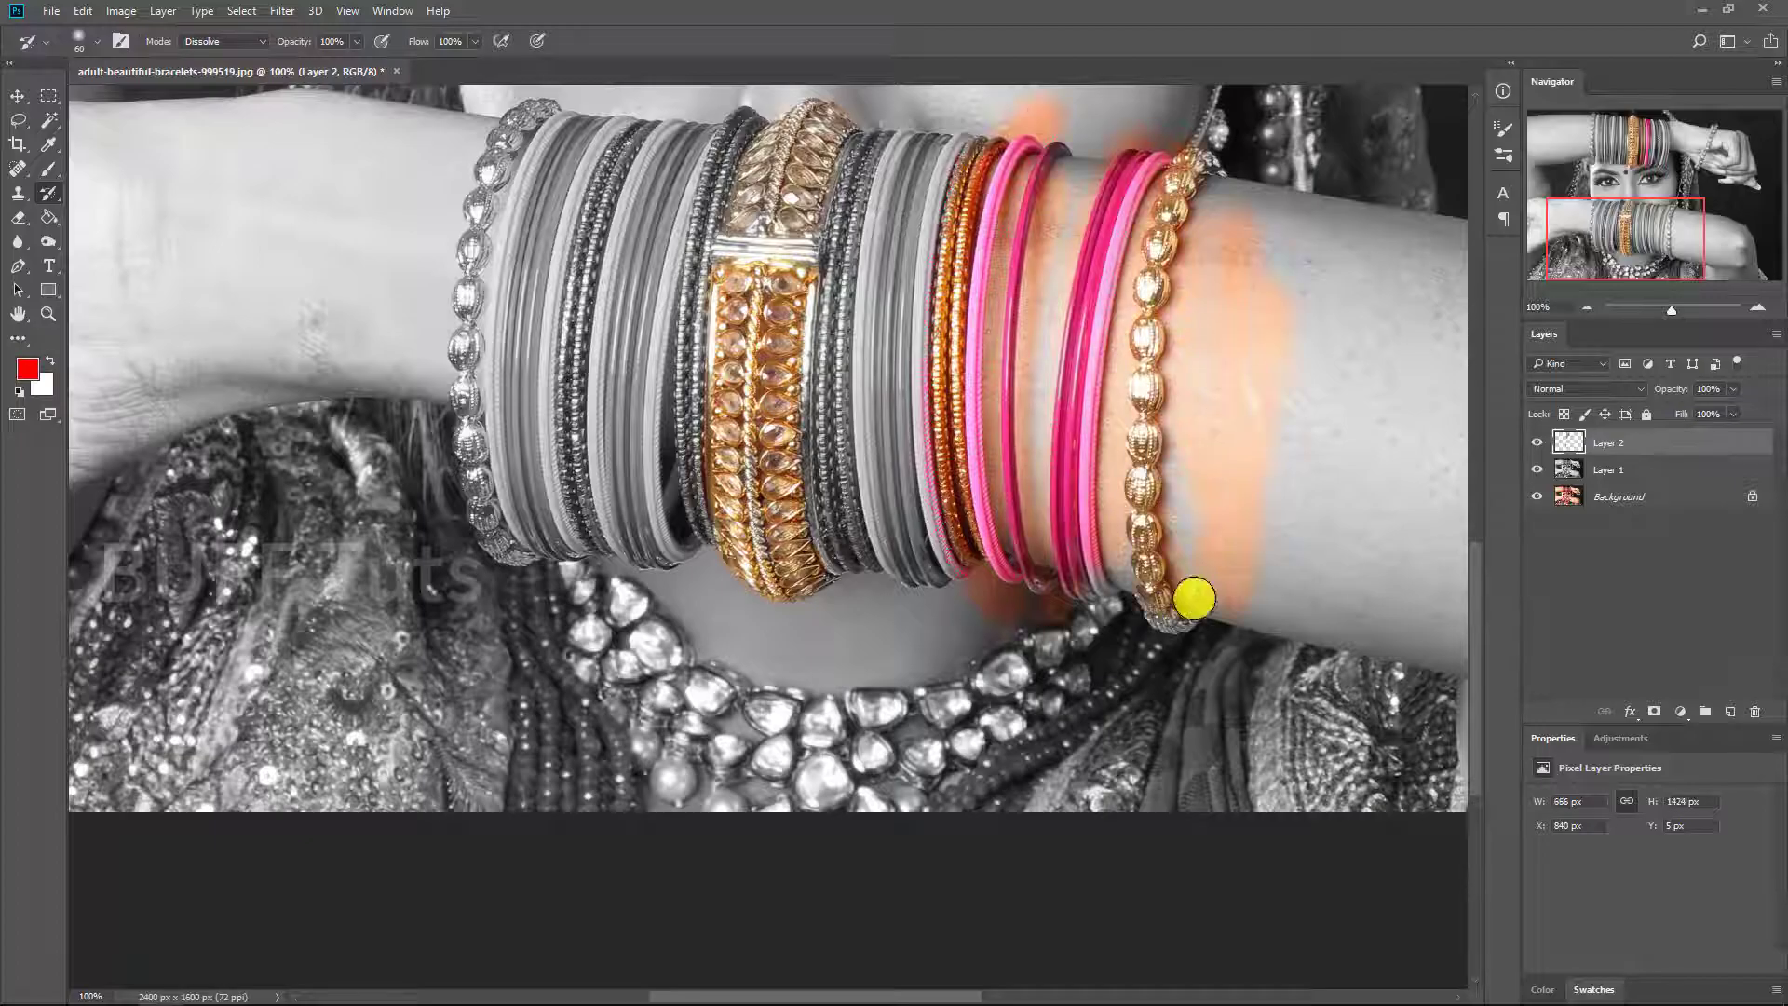
Switch the brush mode to Hard Light and paint colour over the wrist left of the bangles.
left_click(248, 49)
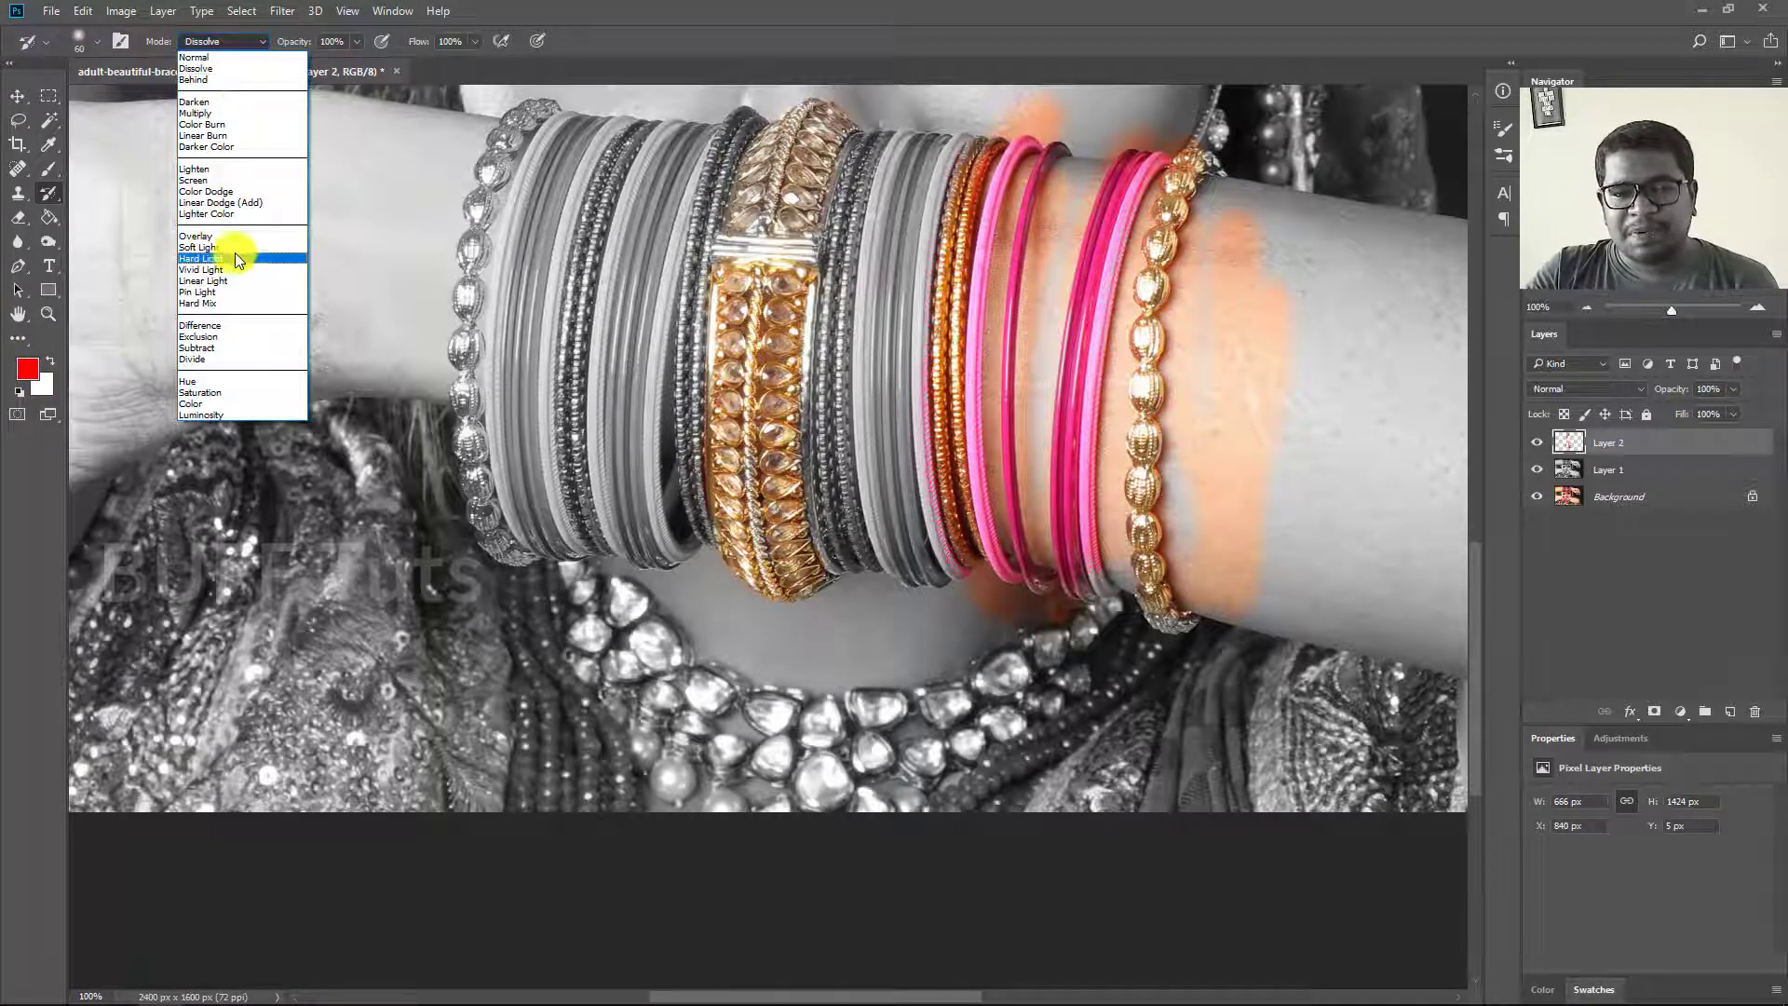
left_click(235, 254)
mouse_move(391, 371)
left_mouse_down()
mouse_move(432, 227)
mouse_move(388, 375)
mouse_move(411, 292)
mouse_move(280, 385)
mouse_move(519, 304)
mouse_move(770, 471)
mouse_move(457, 643)
mouse_move(739, 239)
mouse_move(798, 478)
mouse_move(1429, 871)
mouse_move(1378, 813)
left_mouse_up()
Zoom the view out toward 50% to prepare for painting over the whole image.
key("ctrl+minus")
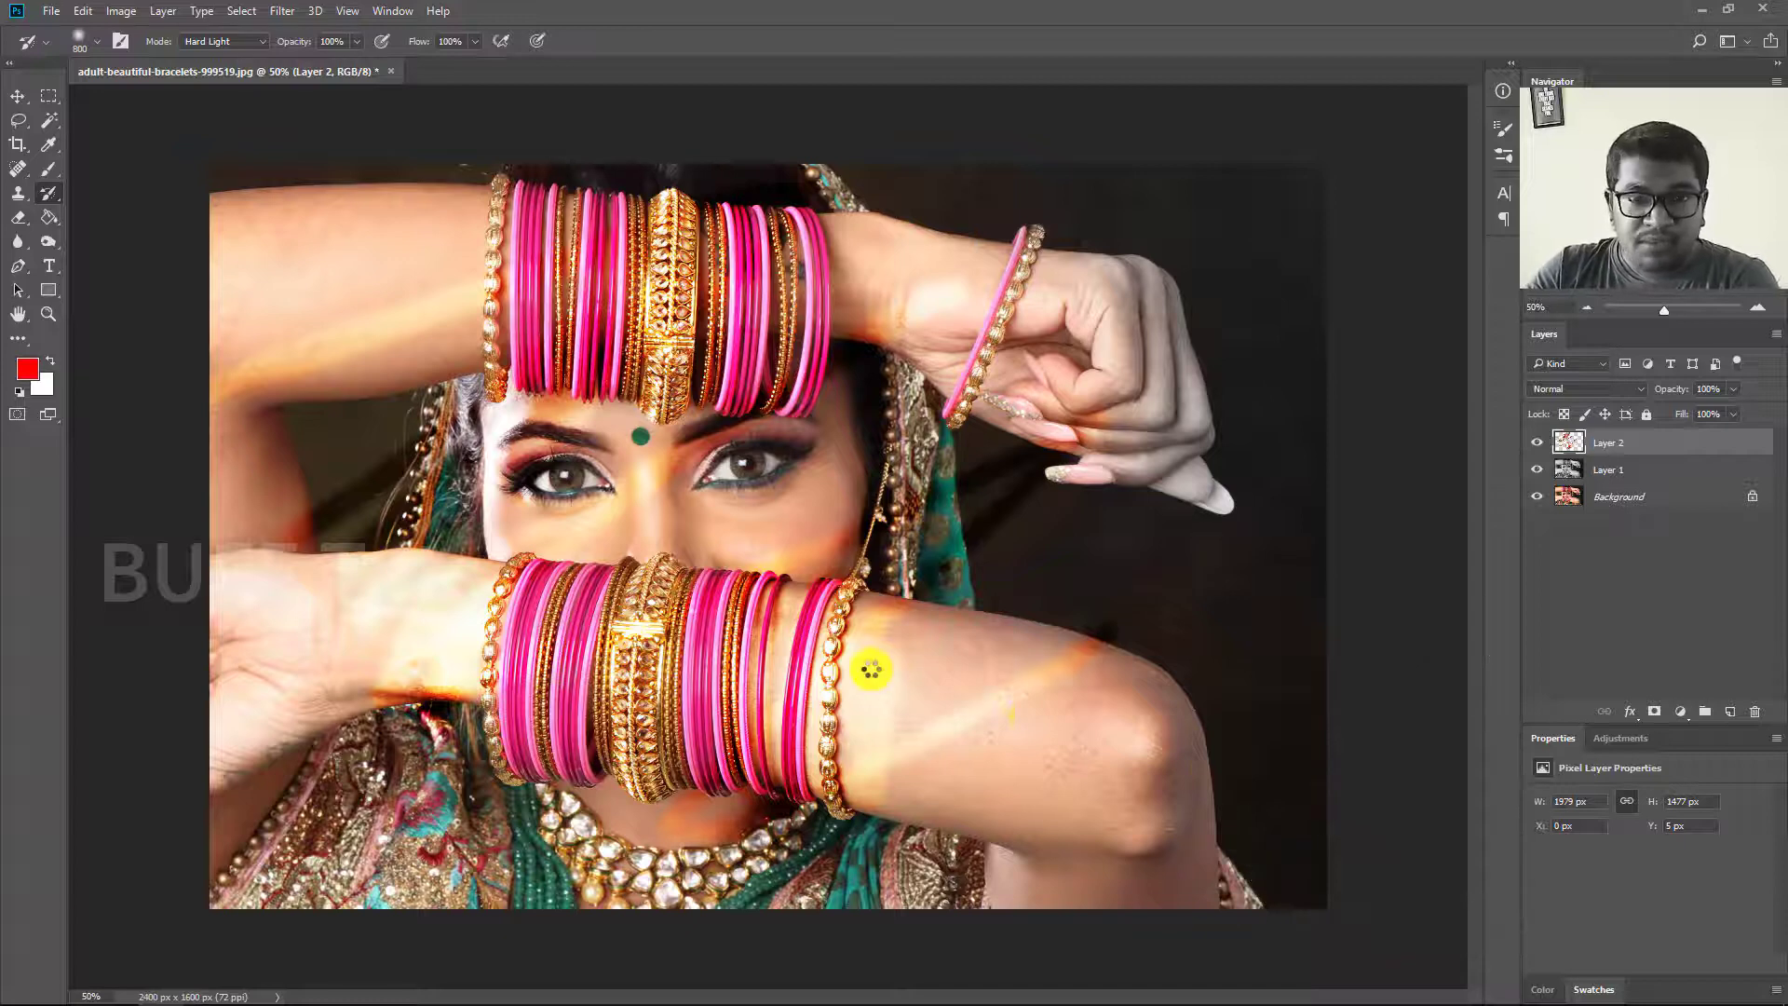